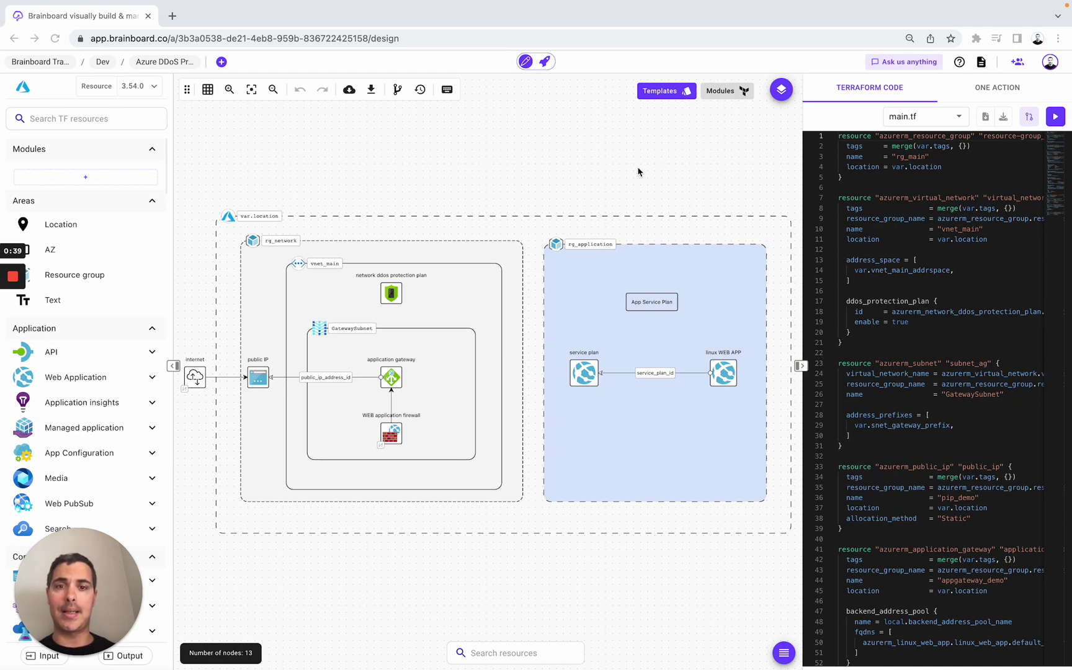
# - Find the Azure DDoS Protection Plan in Templates by searching 'ddos' and clone it into a new architecture
pyautogui.press('super+k')
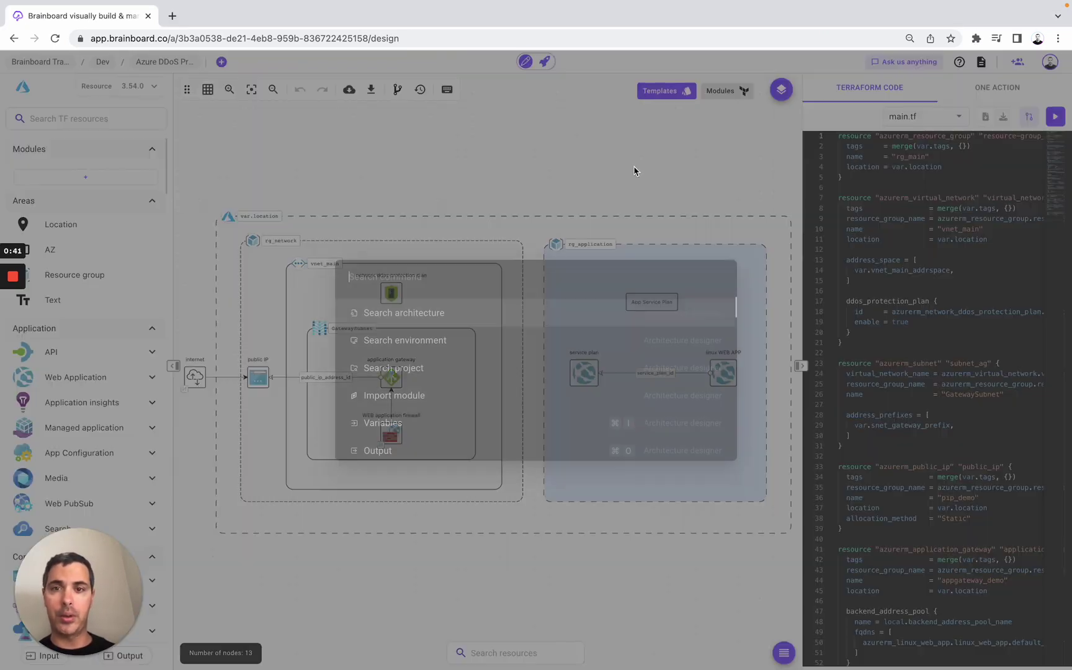
pyautogui.write('tem')
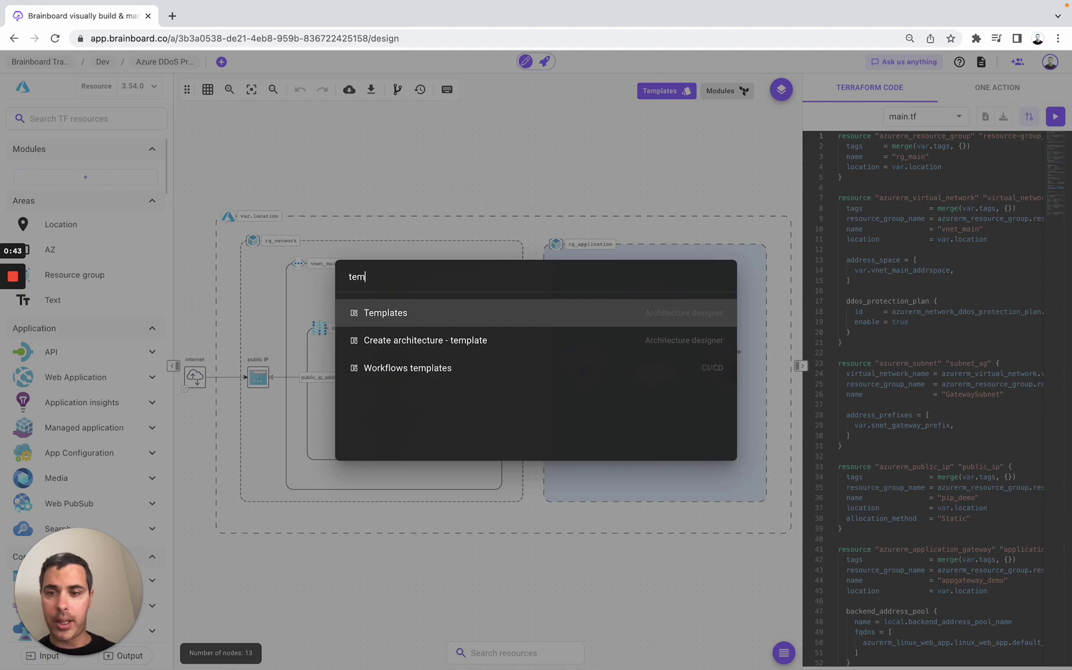
pyautogui.press('Return')
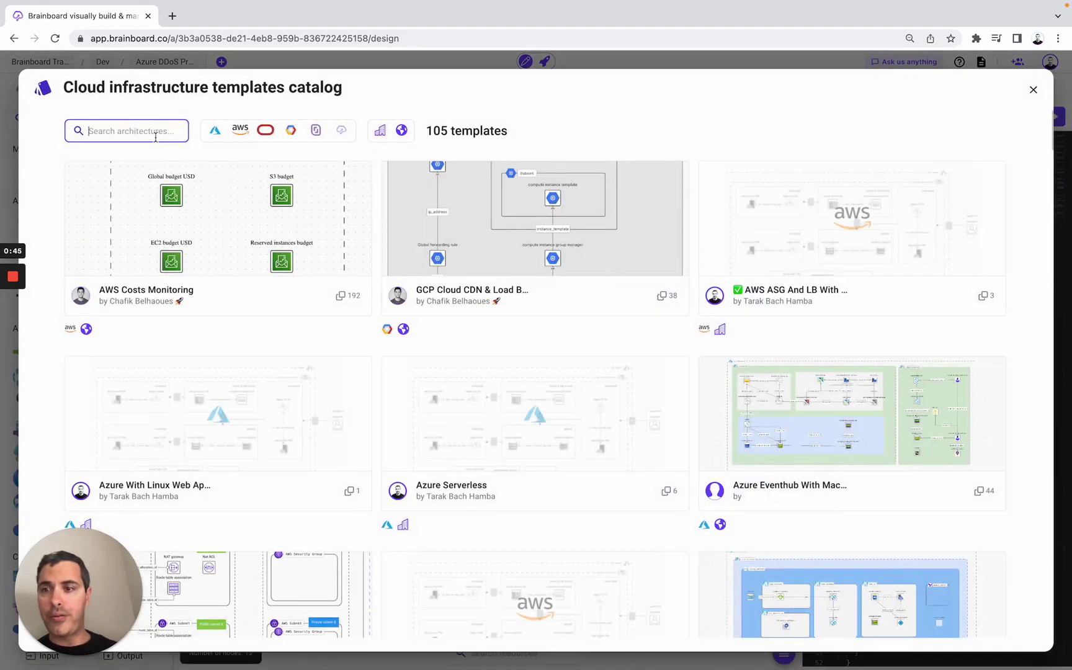
pyautogui.write('ddos')
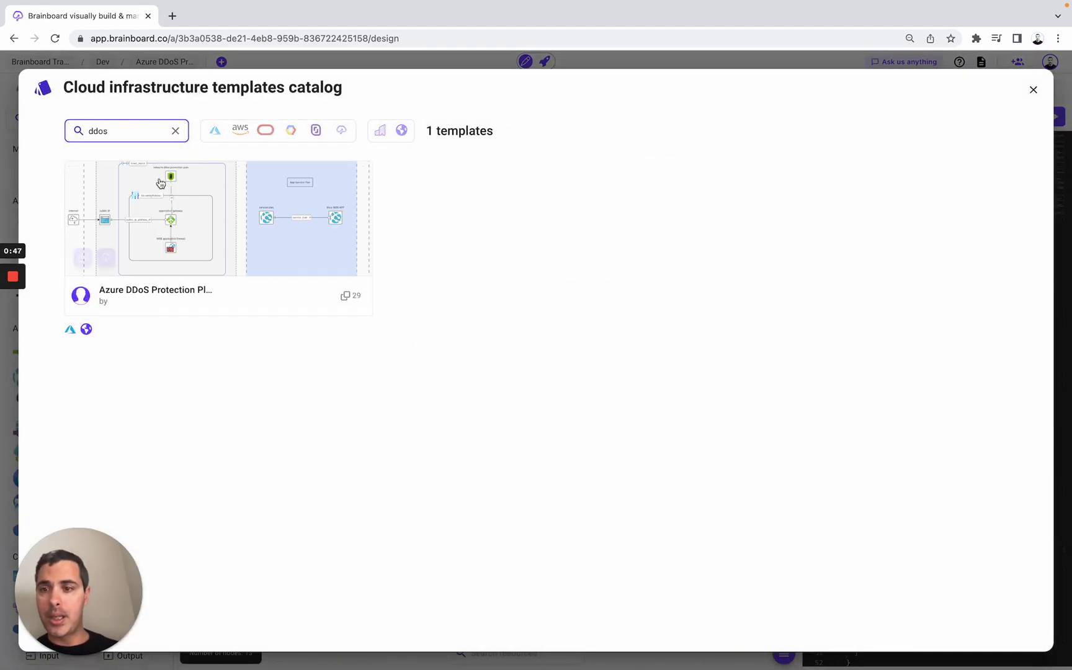
pyautogui.click(155, 222)
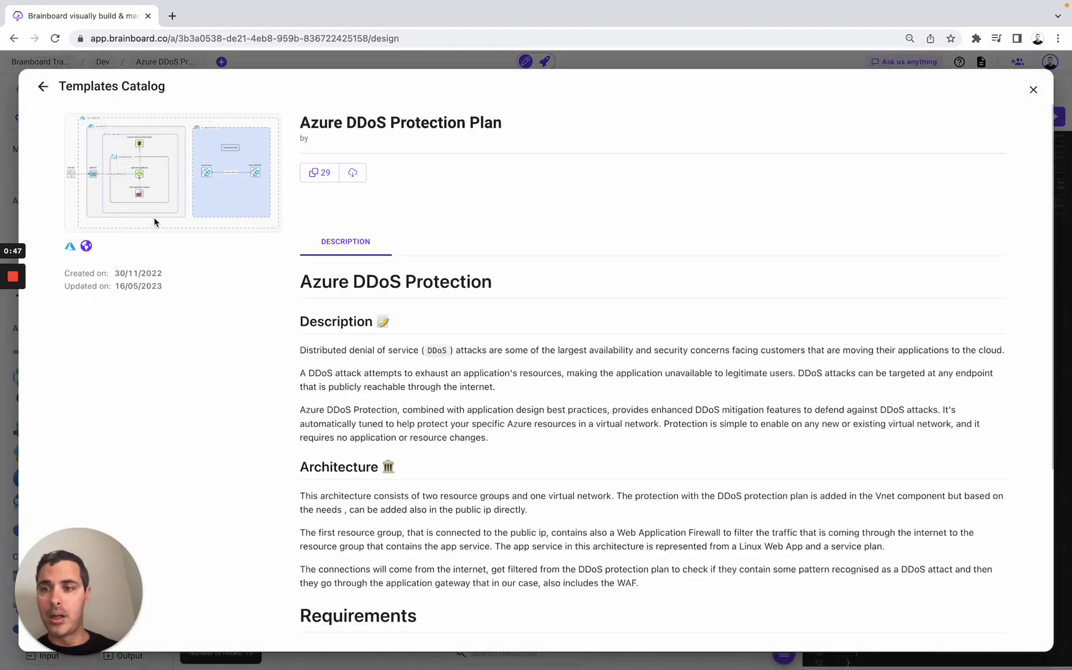
pyautogui.click(317, 178)
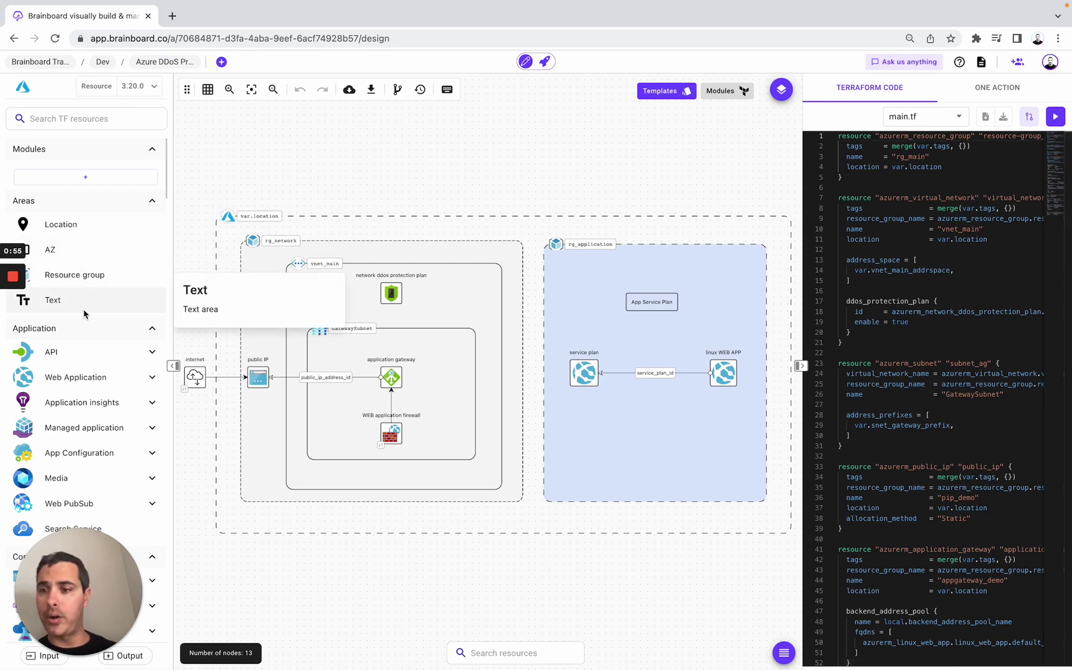
pyautogui.scroll(-20, 85, 314)
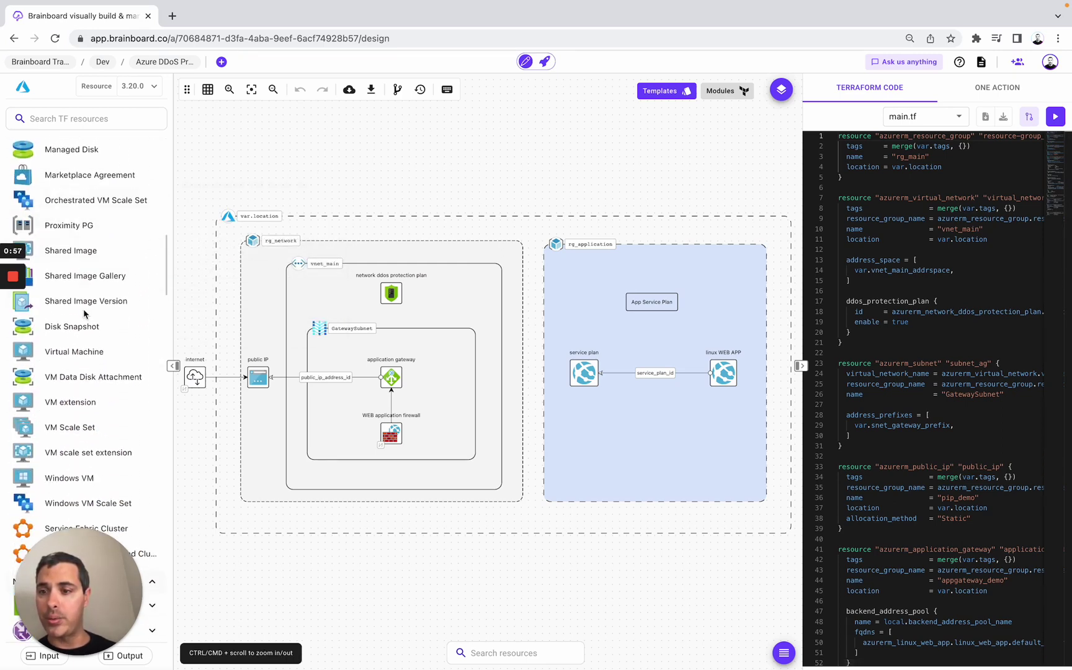
pyautogui.scroll(-20, 85, 314)
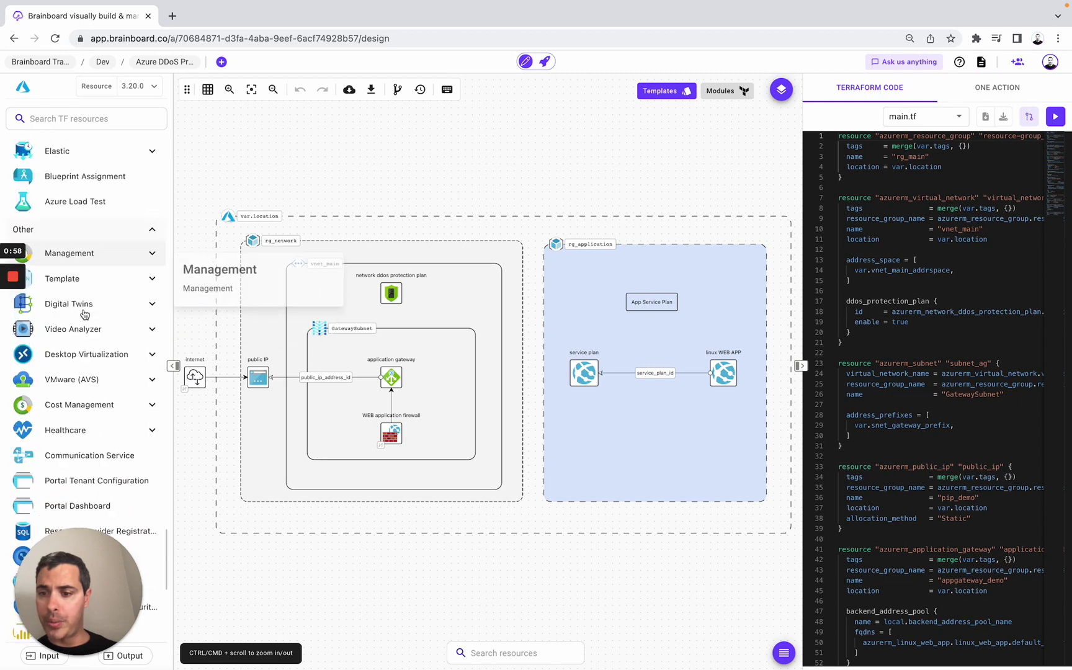
pyautogui.scroll(20, 84, 314)
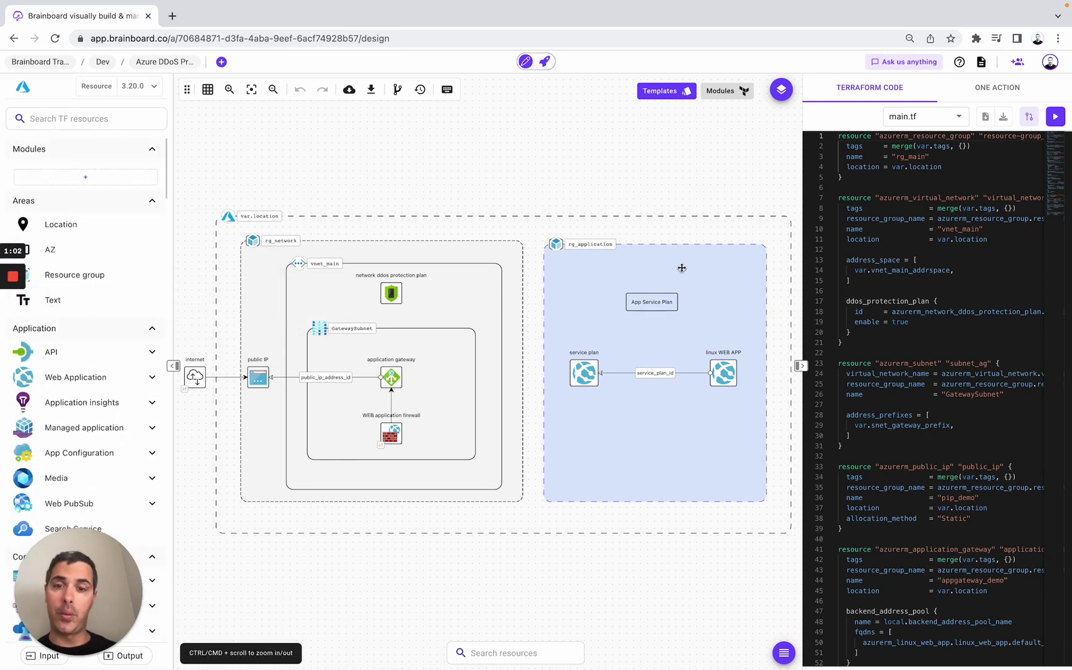
pyautogui.scroll(-3, 933, 317)
pyautogui.scroll(-20, 933, 322)
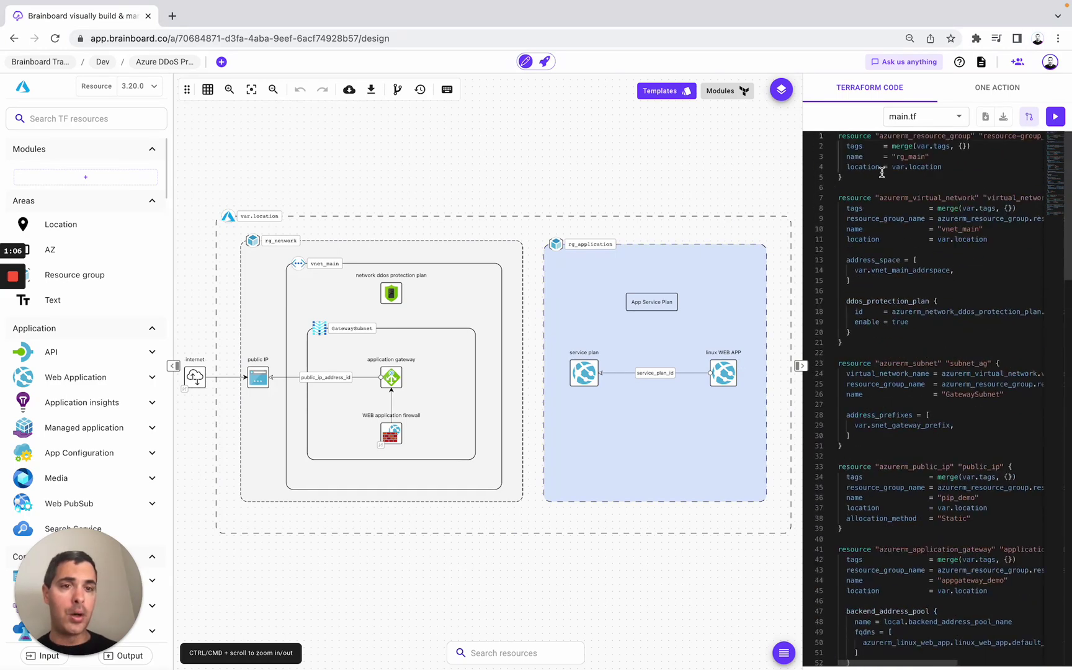
pyautogui.click(892, 124)
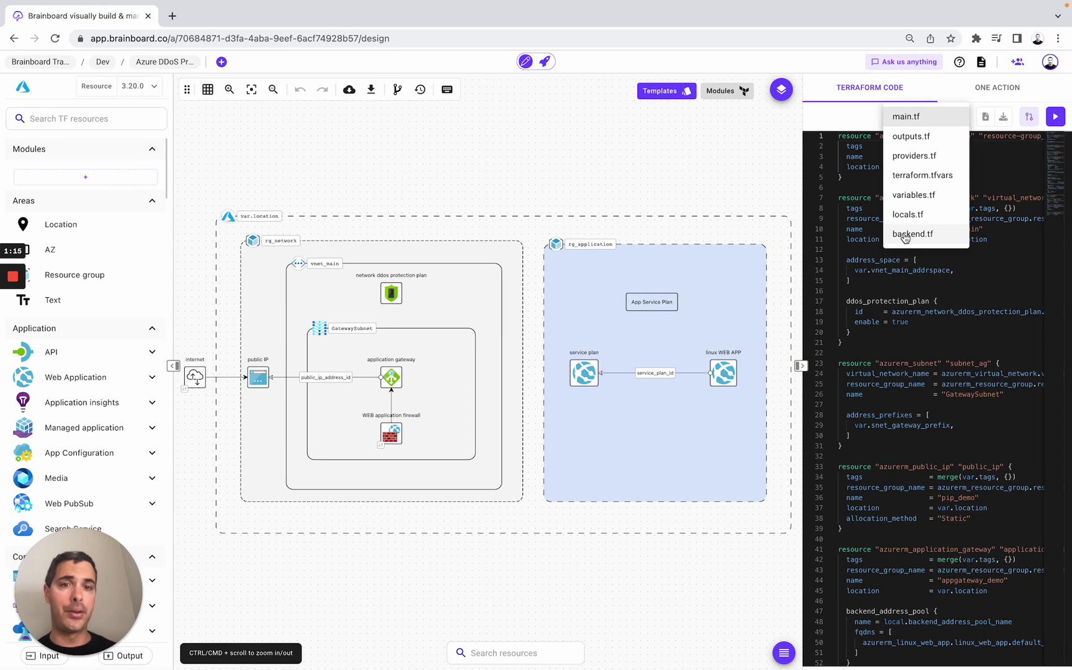
pyautogui.click(690, 181)
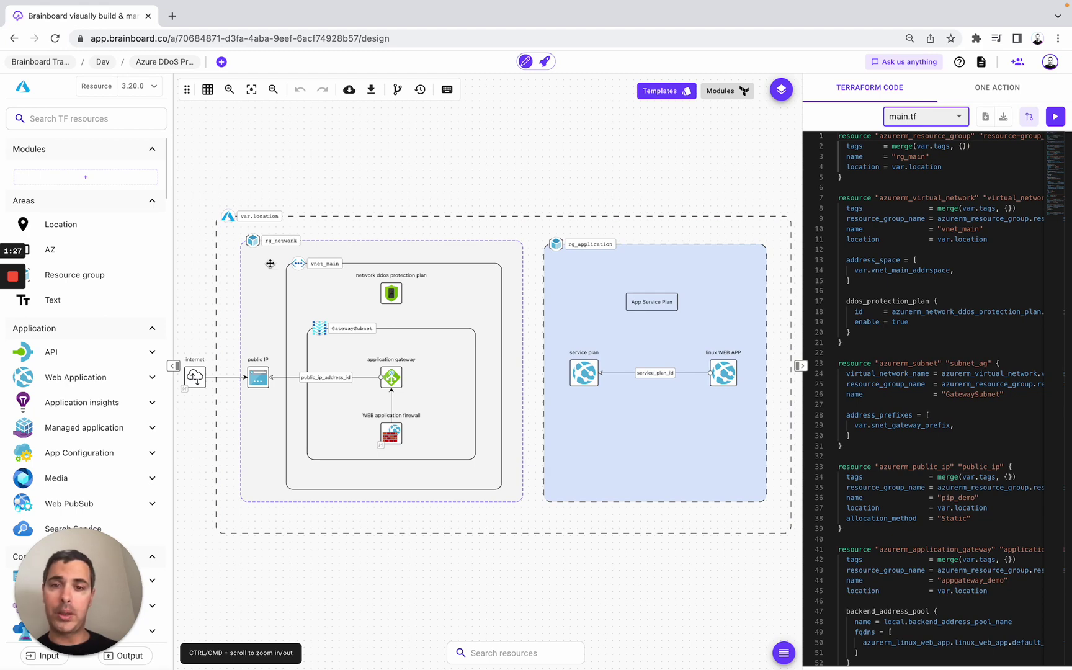
pyautogui.click(604, 273)
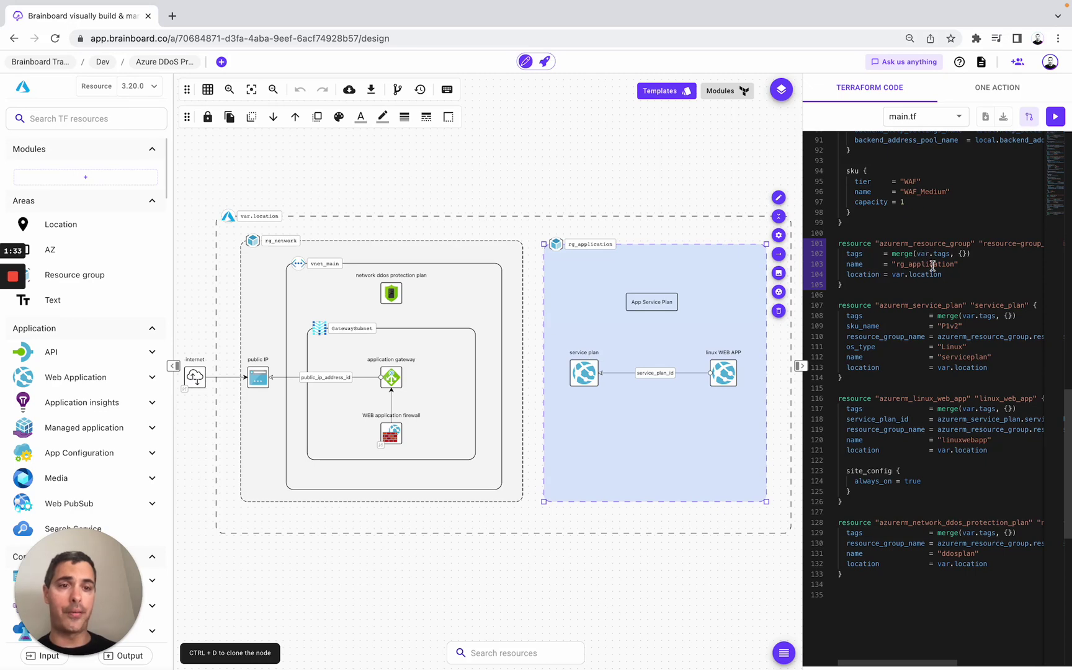
pyautogui.click(391, 296)
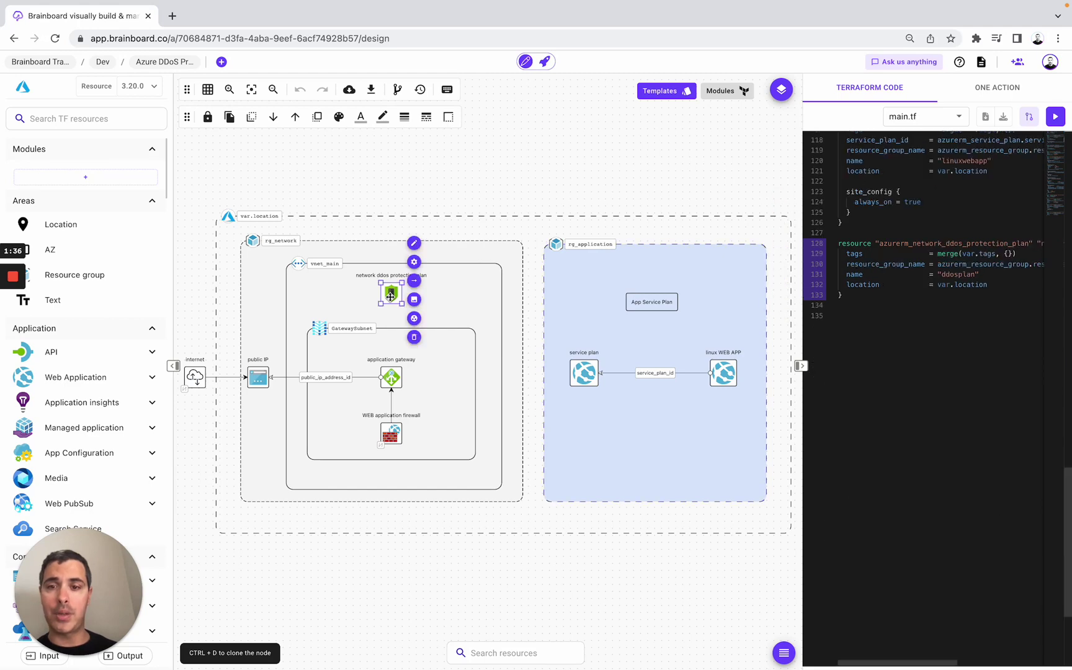
pyautogui.click(414, 262)
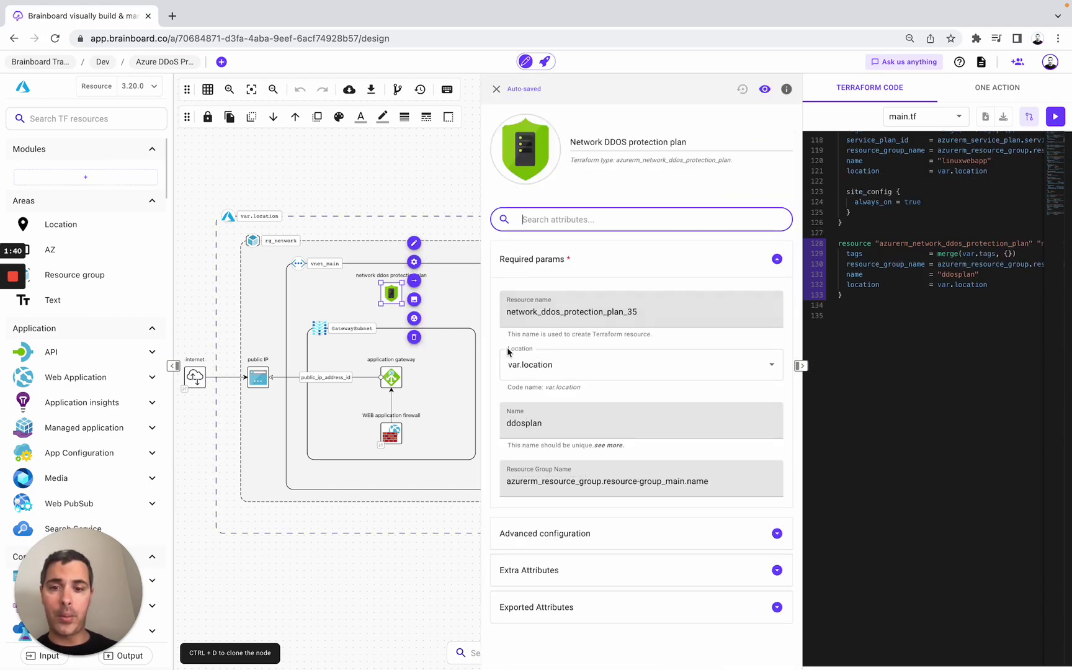
pyautogui.click(546, 266)
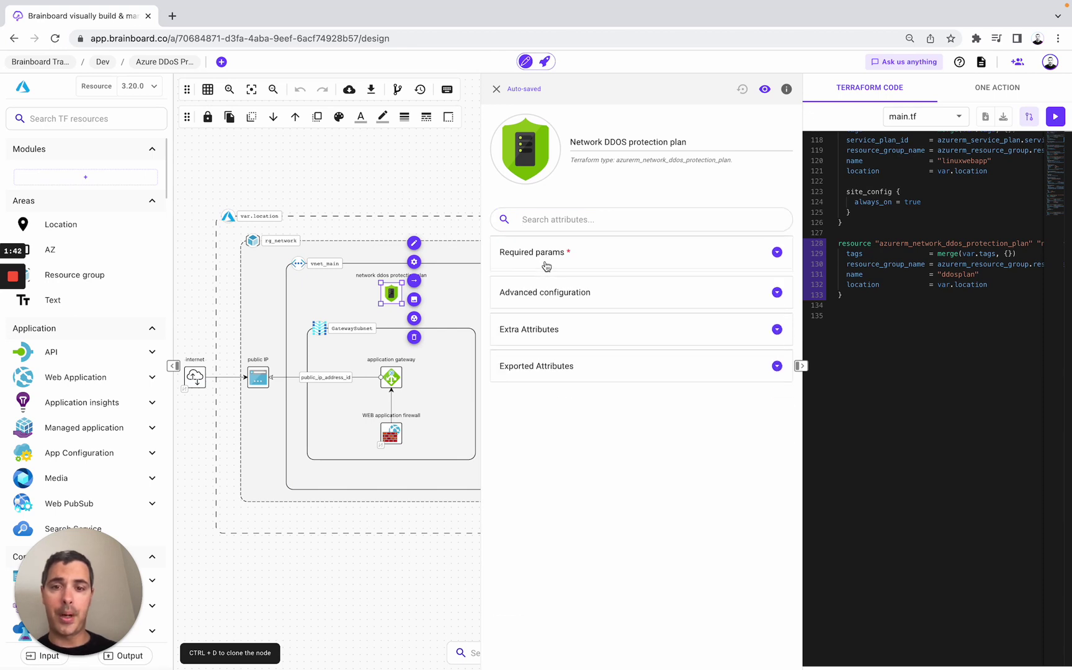
pyautogui.click(532, 296)
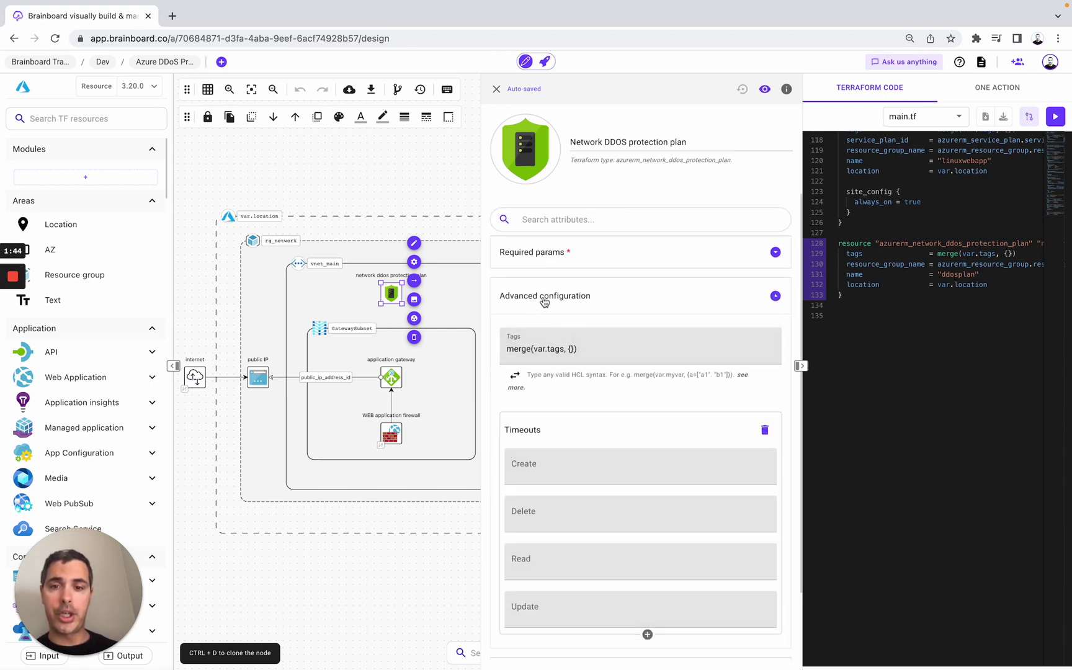
pyautogui.click(545, 302)
pyautogui.click(533, 330)
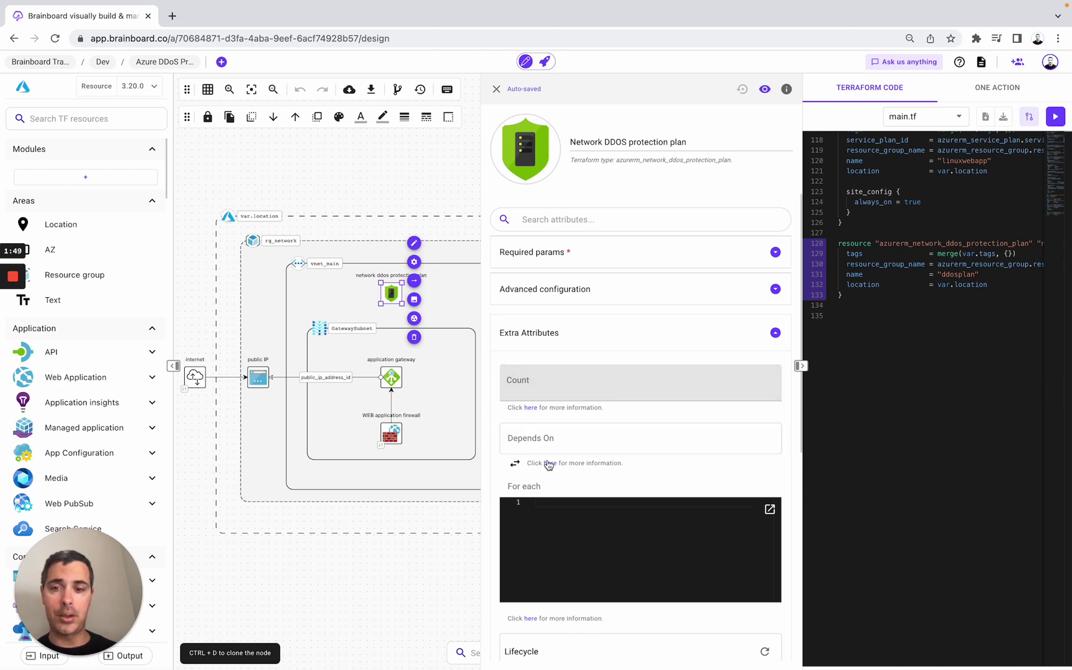
pyautogui.click(497, 89)
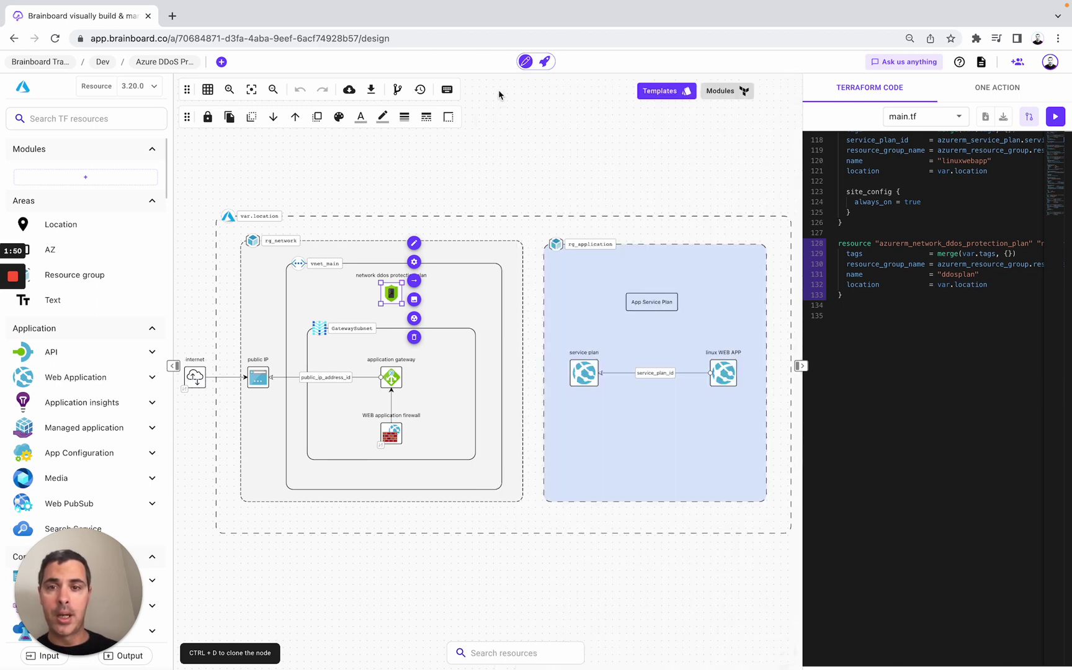
# - Group the rg_application resource group, service plan and Linux web app into a file named rg_application
pyautogui.click(500, 160)
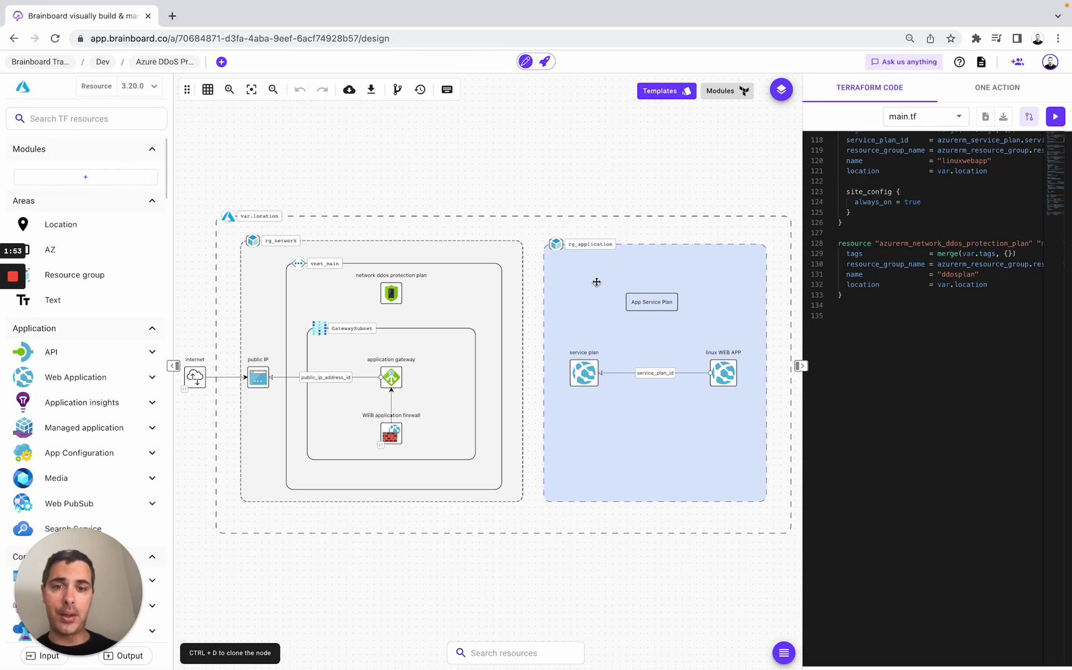
pyautogui.click(911, 118)
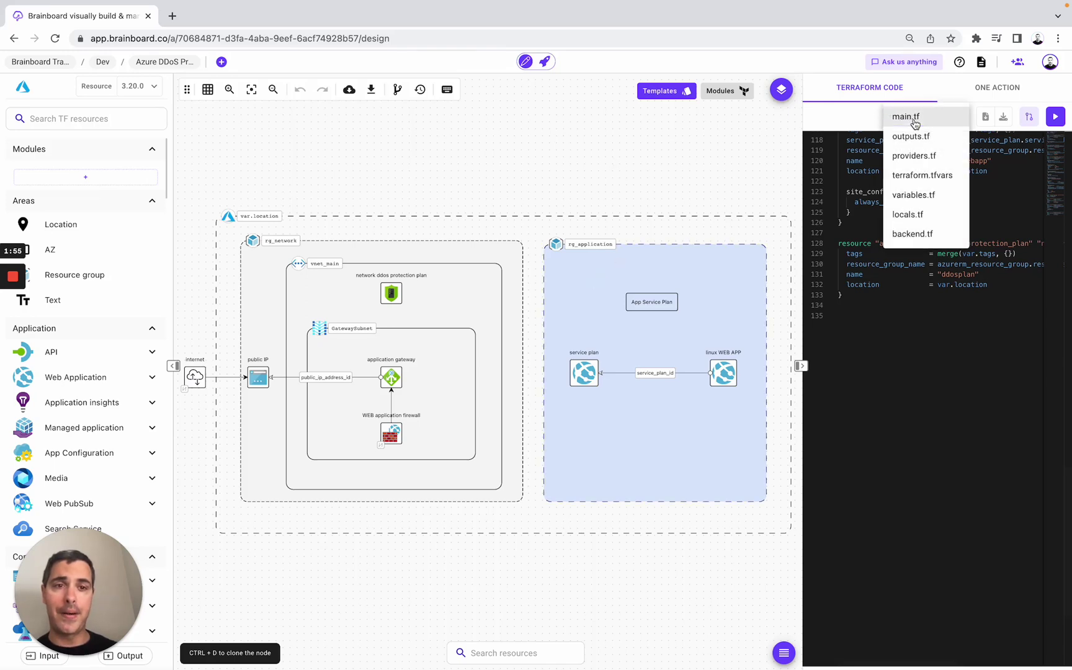
pyautogui.click(634, 175)
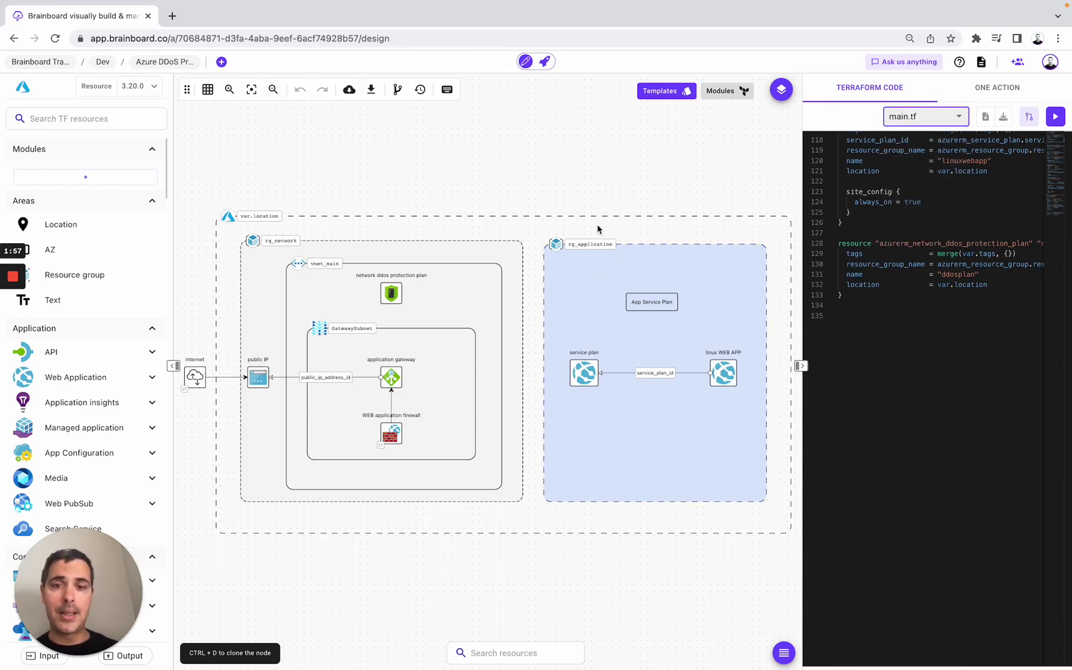
pyautogui.click(578, 271)
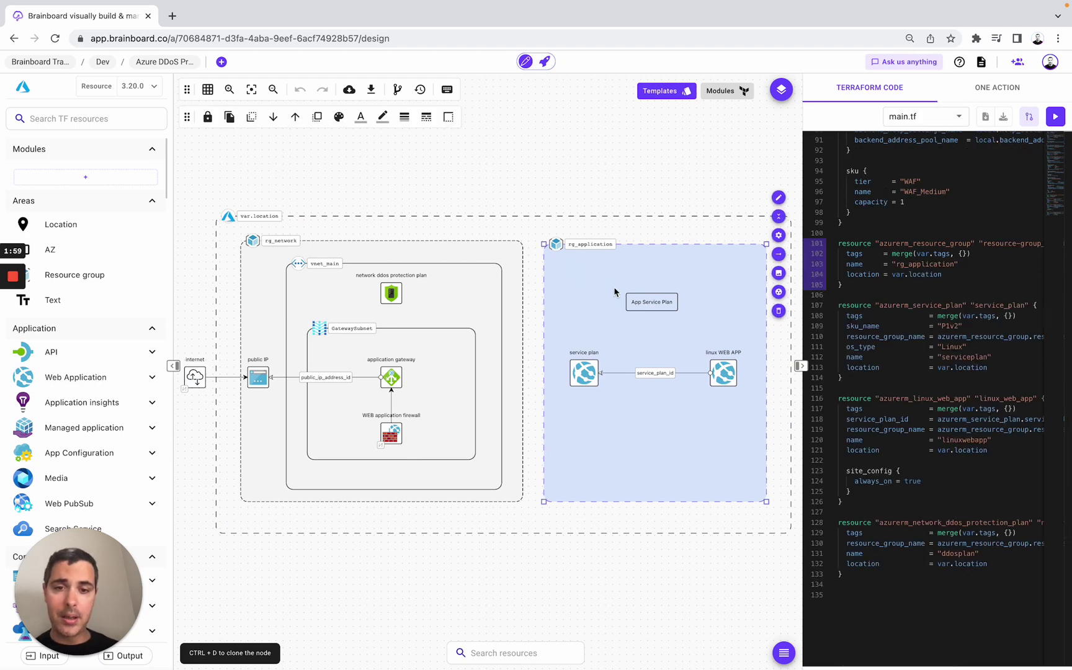
pyautogui.keyDown('shift'); pyautogui.click(576, 365); pyautogui.keyUp('shift')
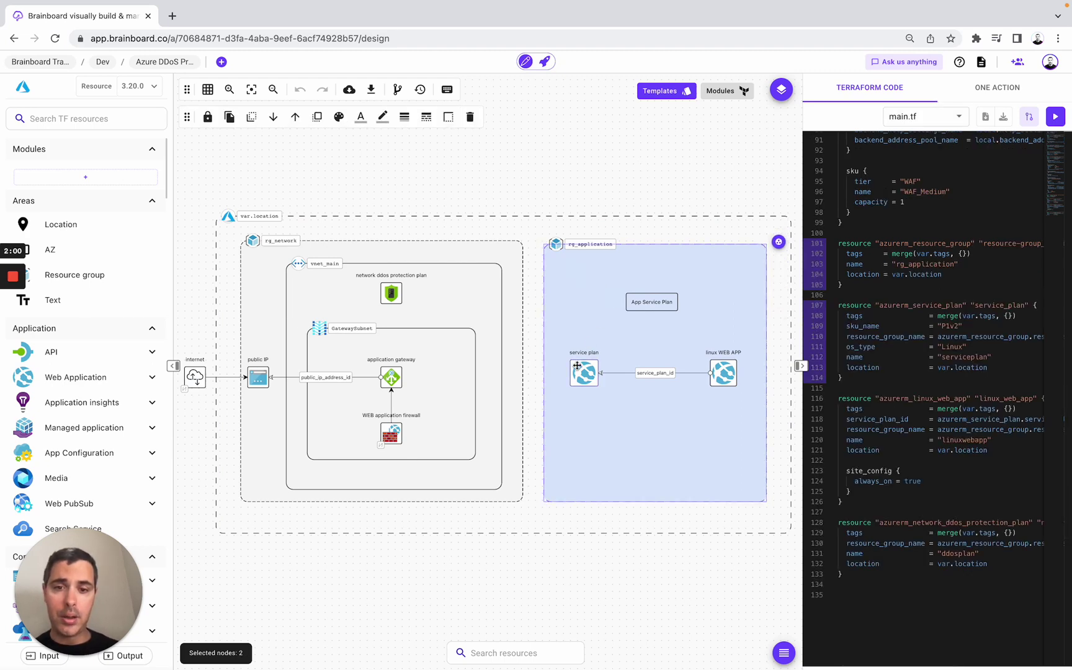
pyautogui.keyDown('shift'); pyautogui.click(729, 378); pyautogui.keyUp('shift')
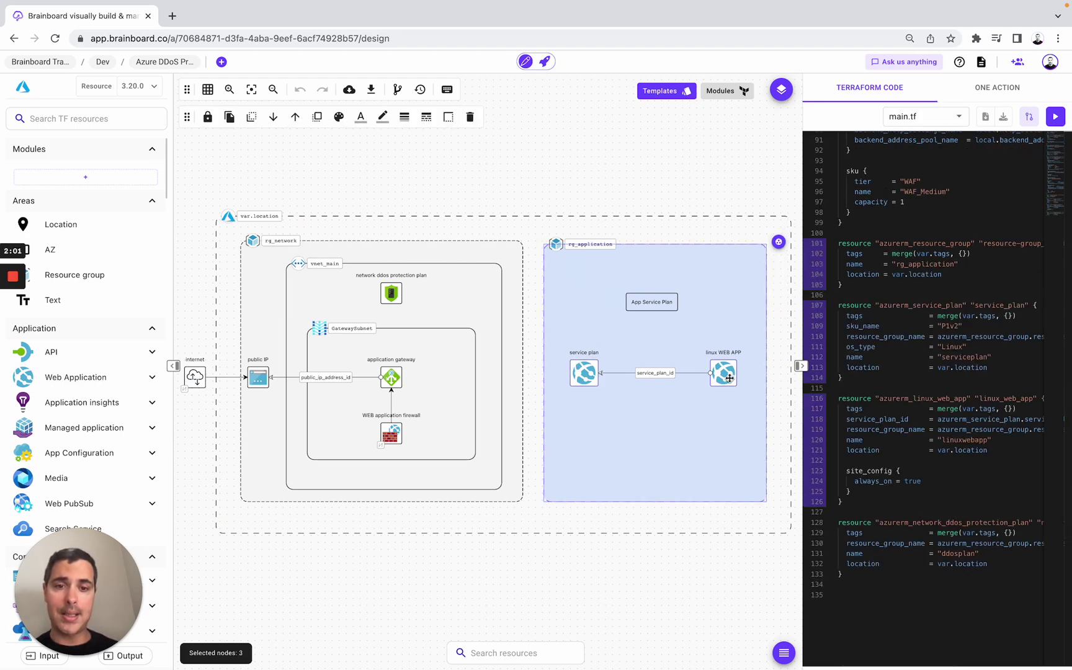
pyautogui.click(779, 242)
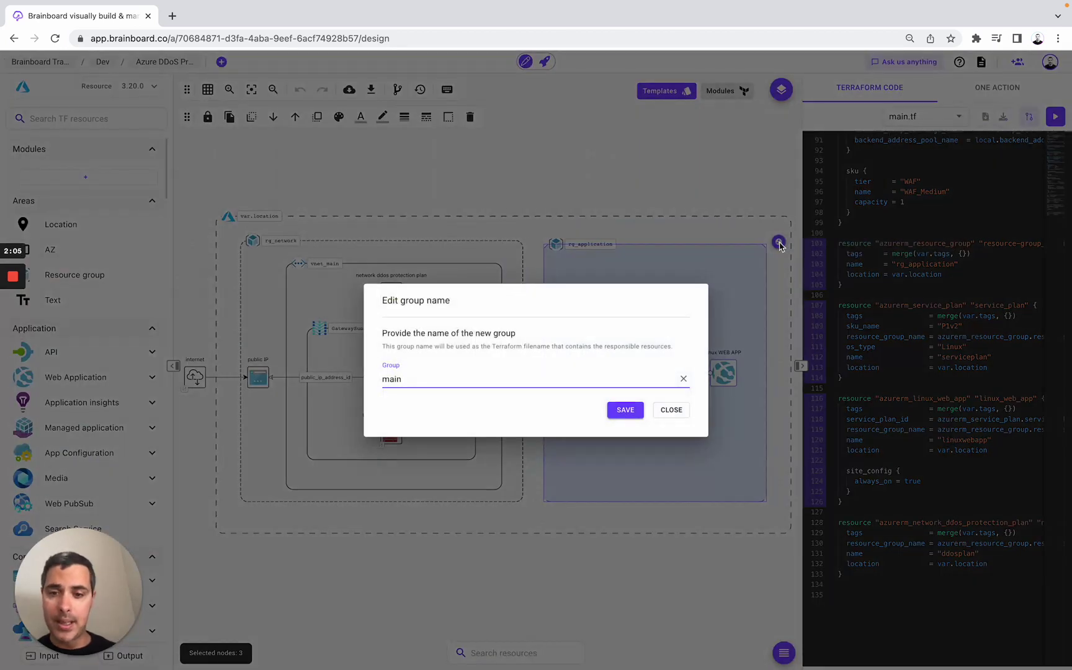
pyautogui.doubleClick(392, 379)
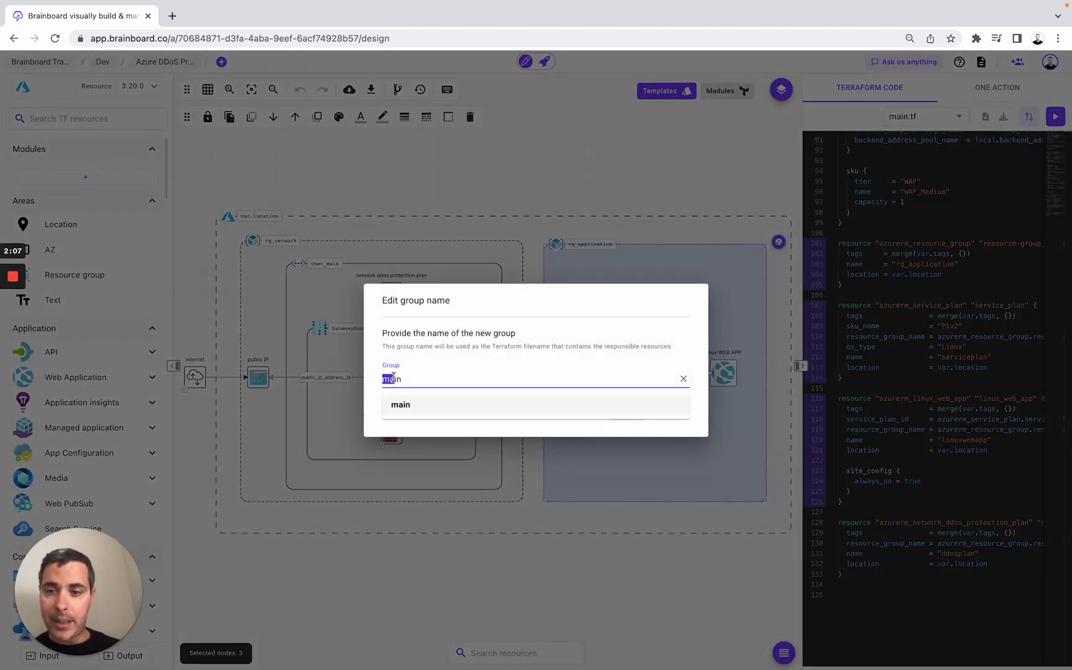
pyautogui.write('rg')
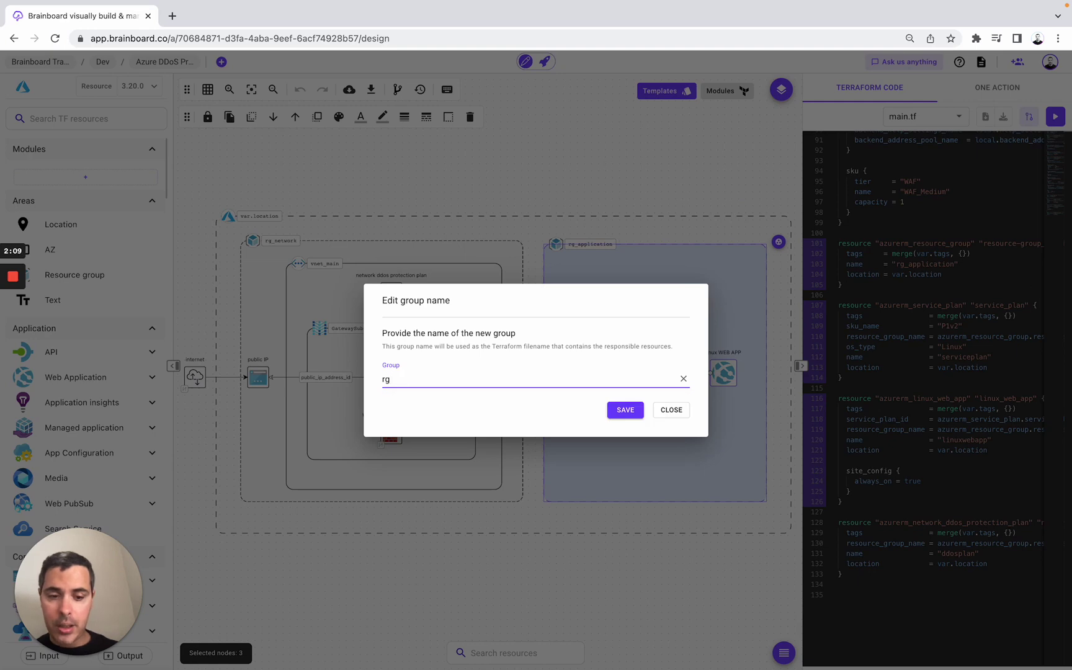
pyautogui.write('_a')
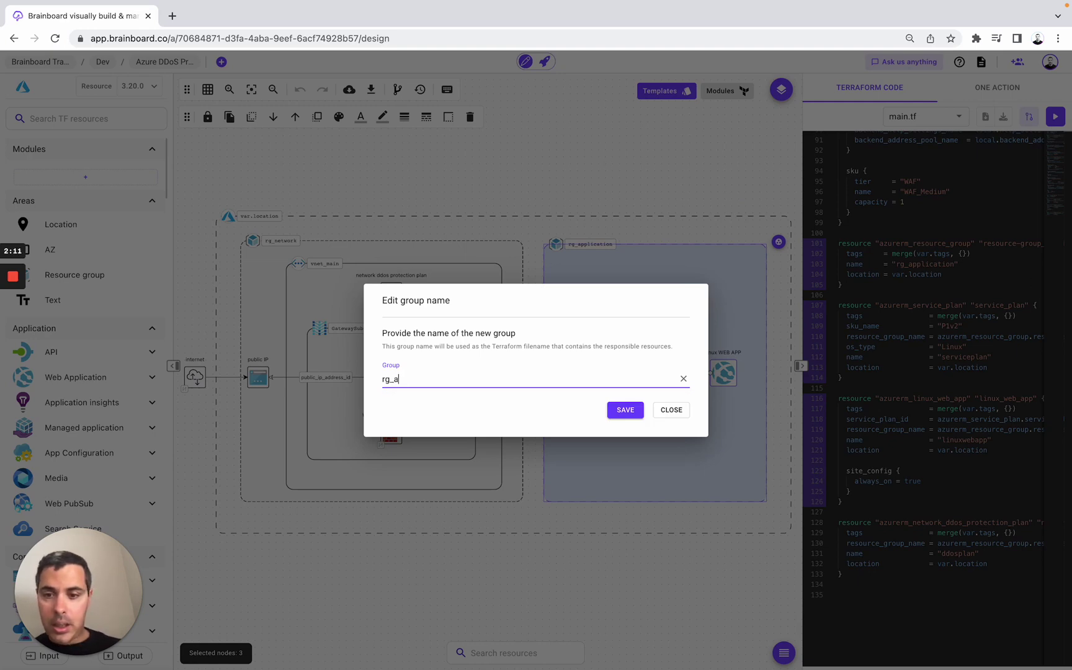
pyautogui.write('pplication')
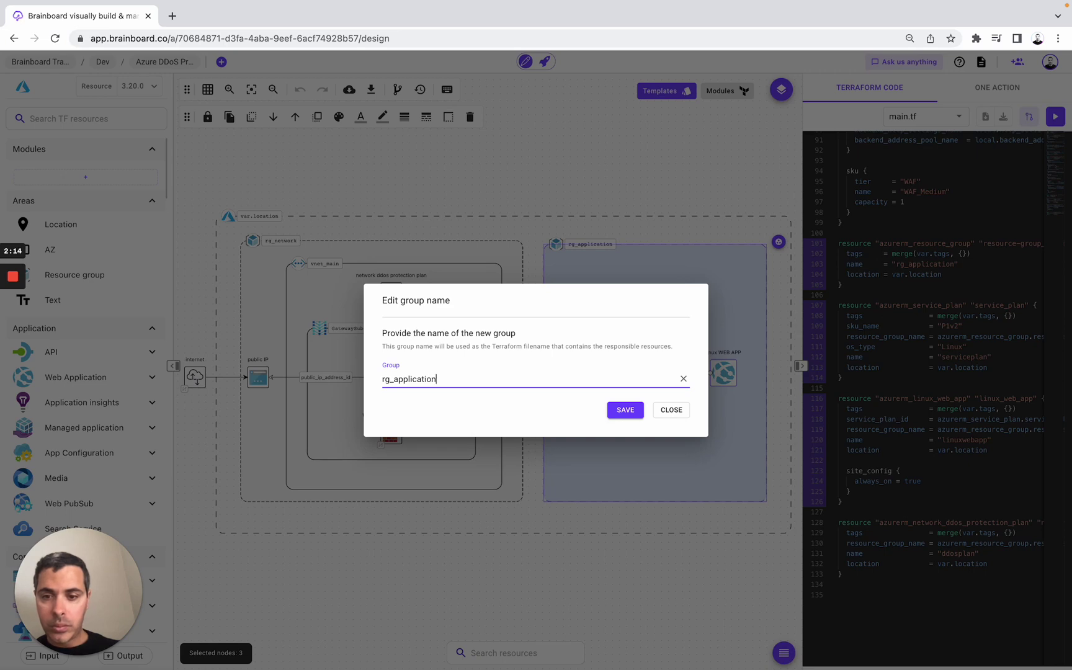
pyautogui.click(623, 412)
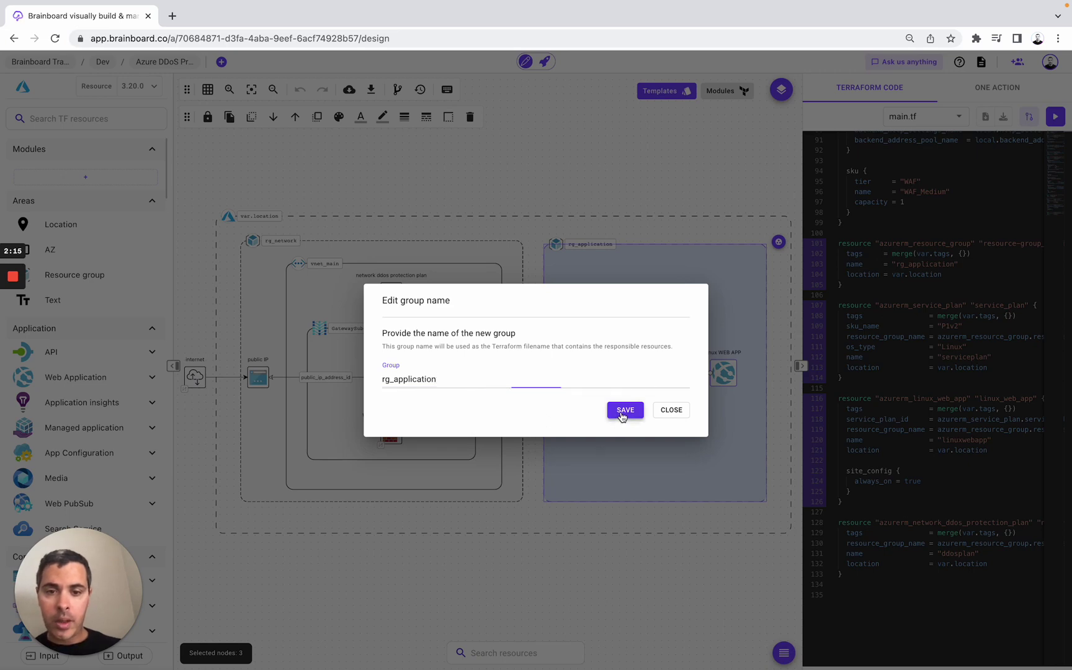
# - Check main.tf, then display the new rg_application.tf code from the Terraform file list
pyautogui.click(919, 116)
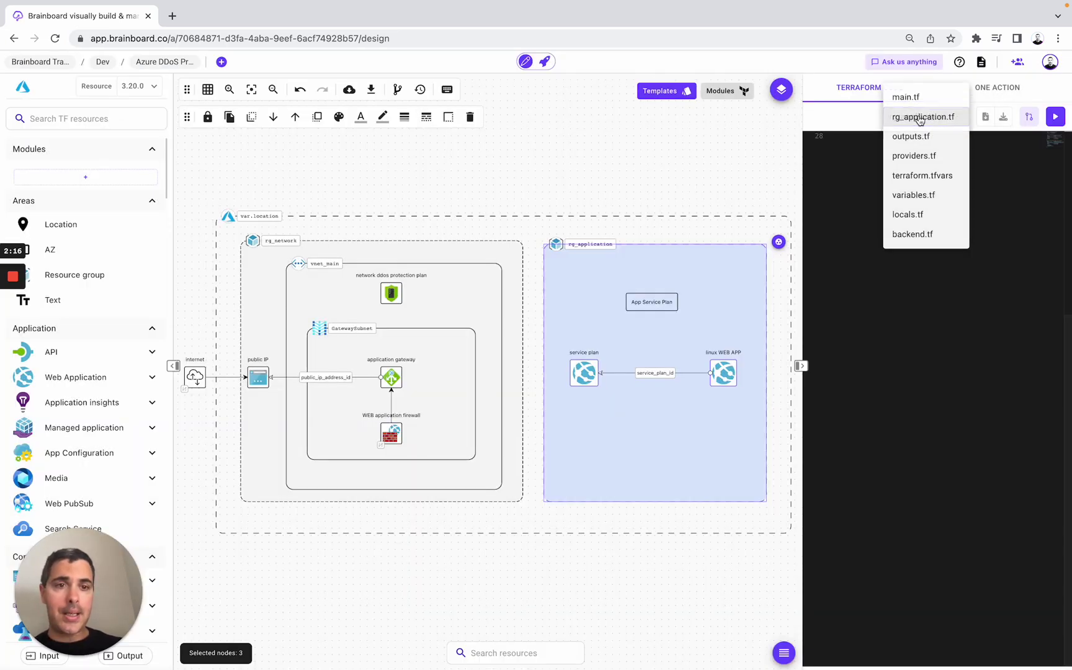
pyautogui.click(916, 100)
pyautogui.scroll(15, 910, 248)
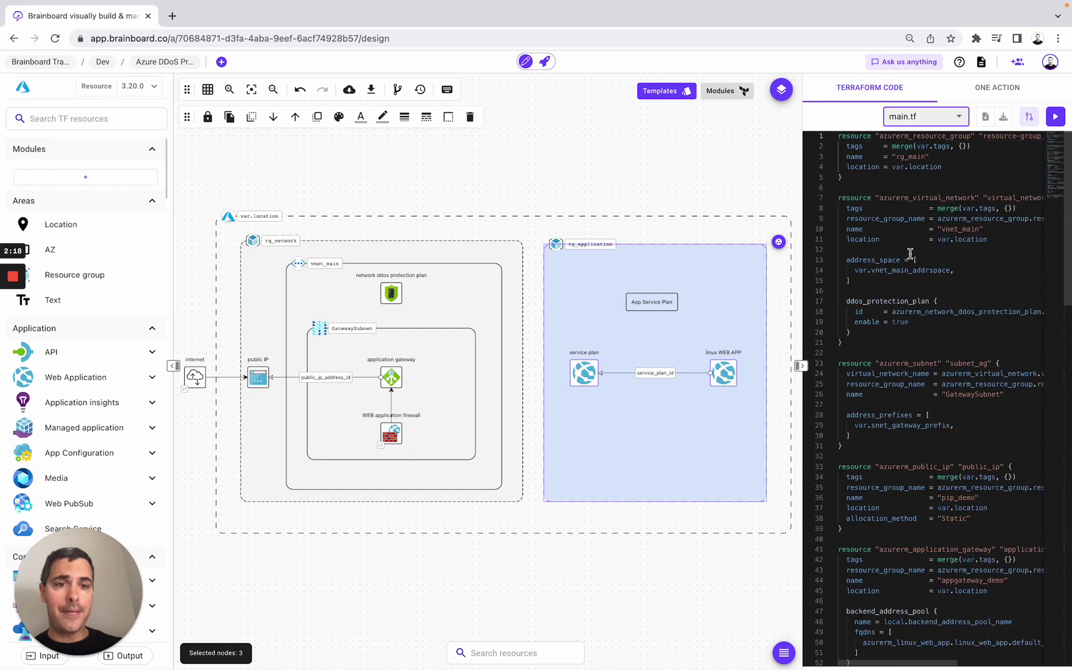
pyautogui.click(932, 122)
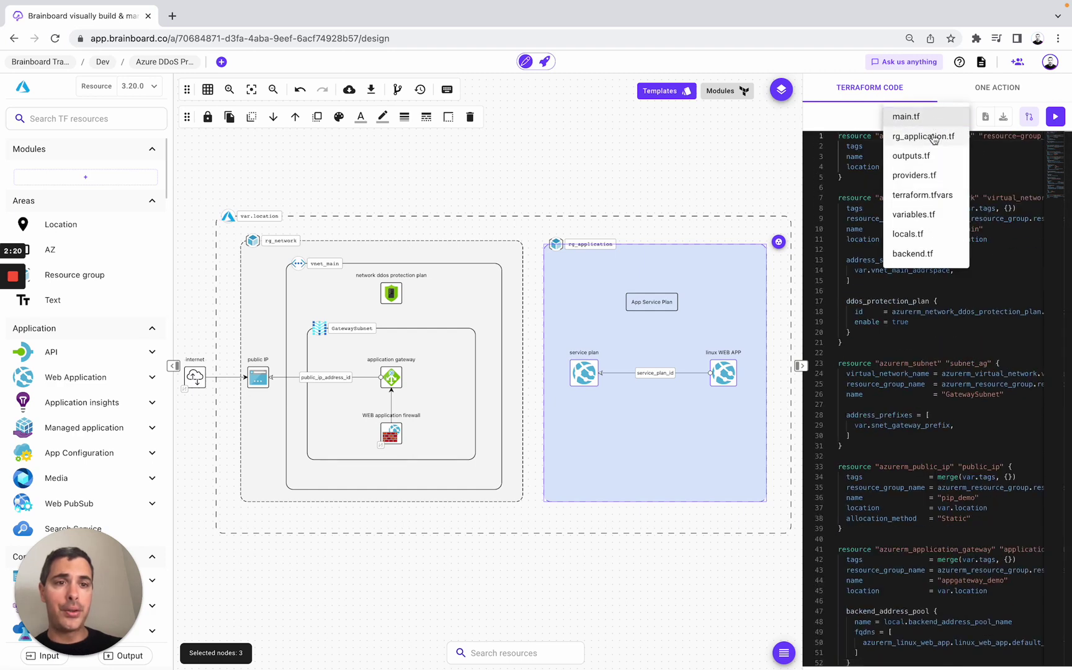
pyautogui.click(937, 141)
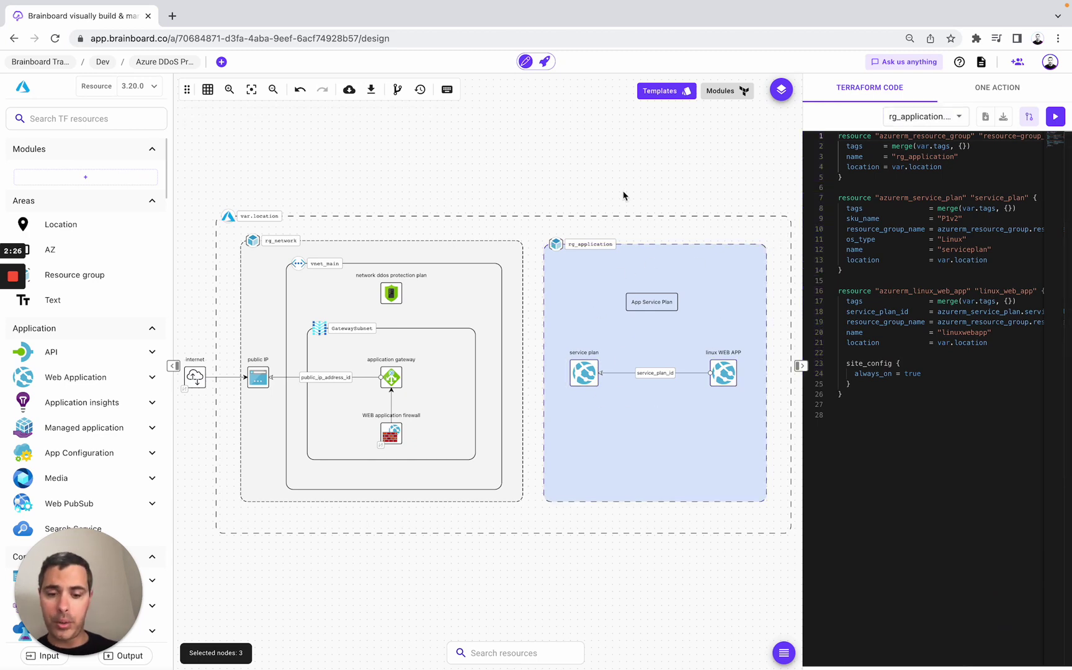
# - Open Variables & locals via the 'varia' search and expand the Organization, Project and Environment variables
pyautogui.press('super+k')
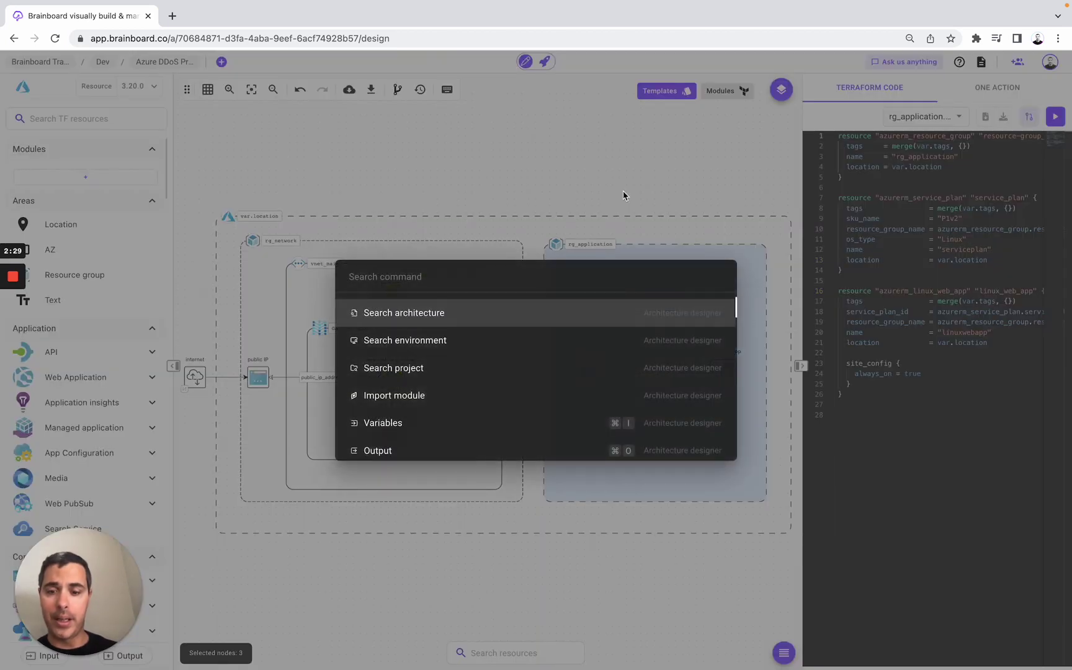
pyautogui.write('varia')
pyautogui.press('Return')
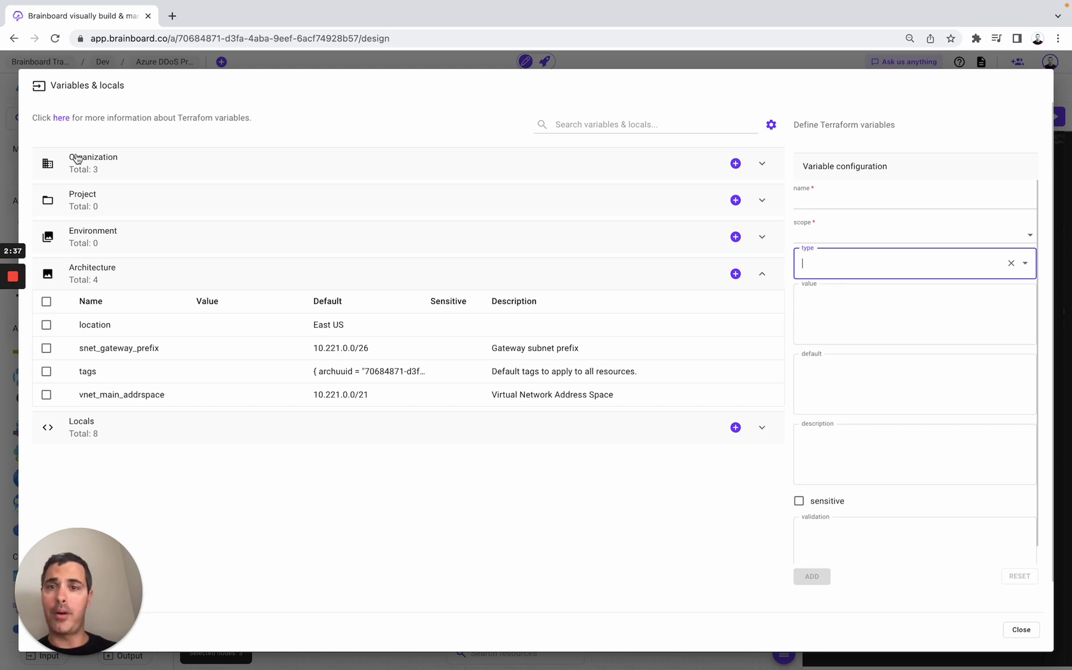
pyautogui.click(105, 172)
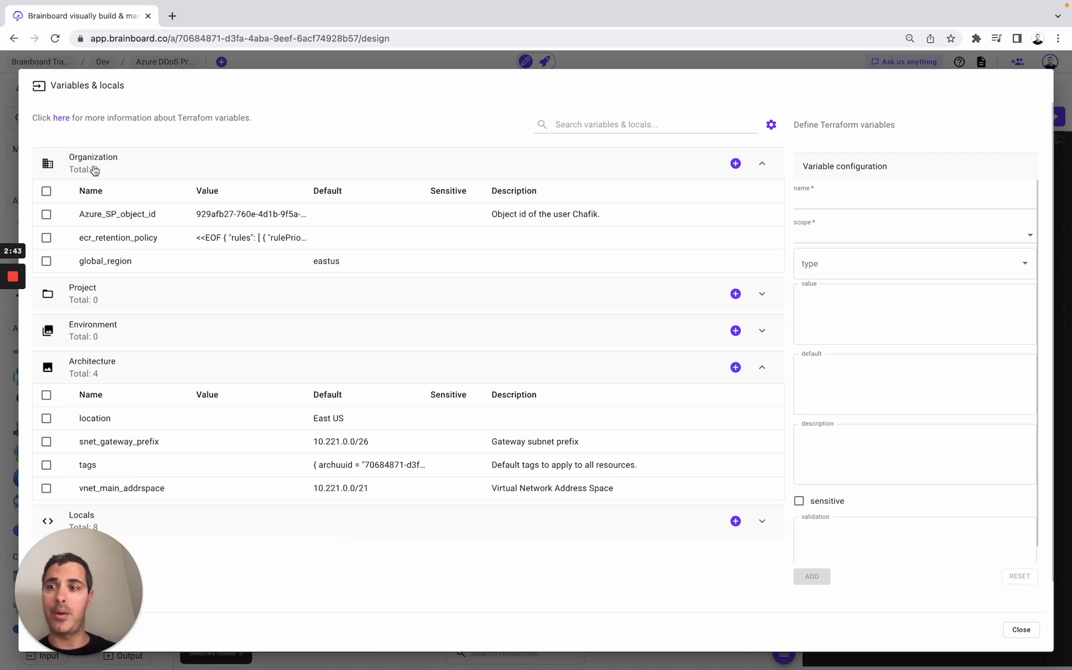
pyautogui.click(91, 298)
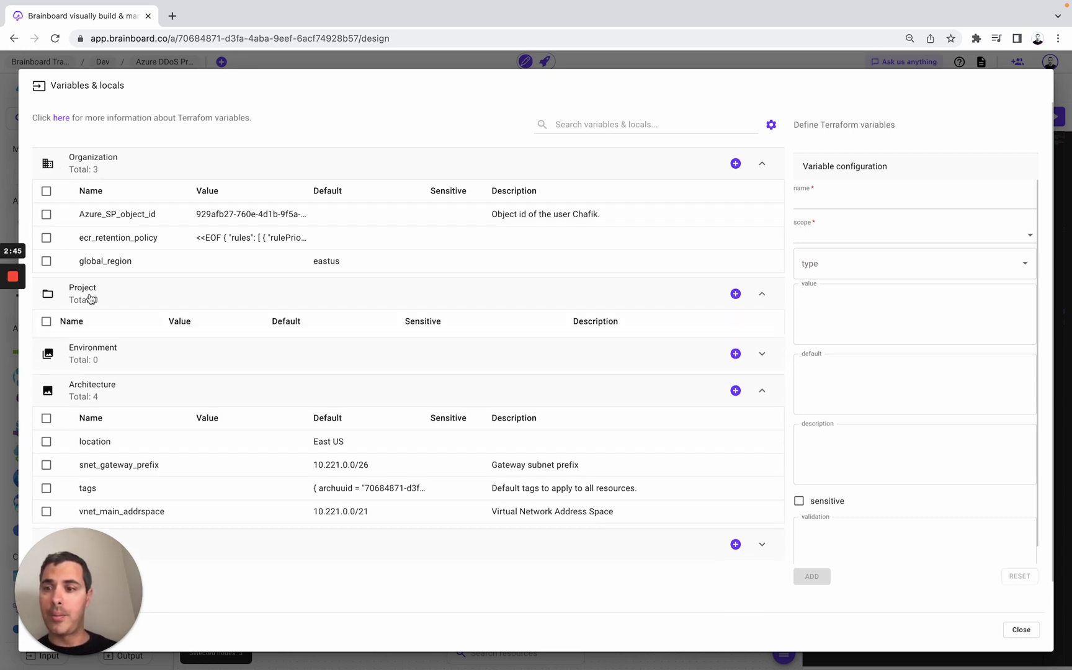
pyautogui.click(111, 360)
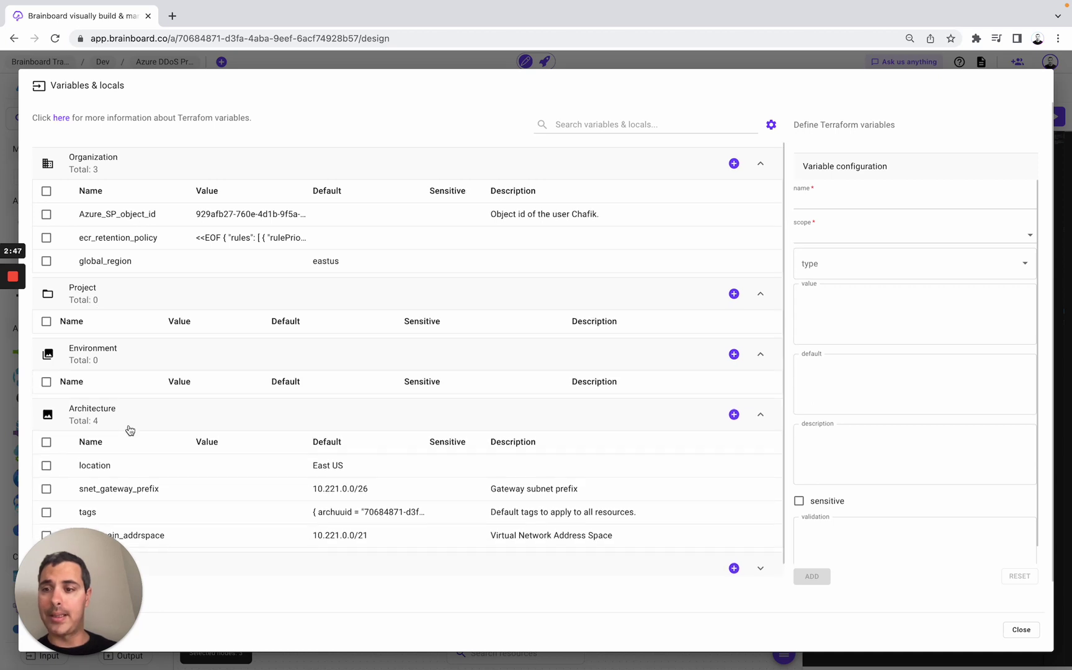
pyautogui.scroll(-1, 130, 430)
# - Review snet_gateway_prefix, keeping its scope as architecture and type as string
pyautogui.click(122, 480)
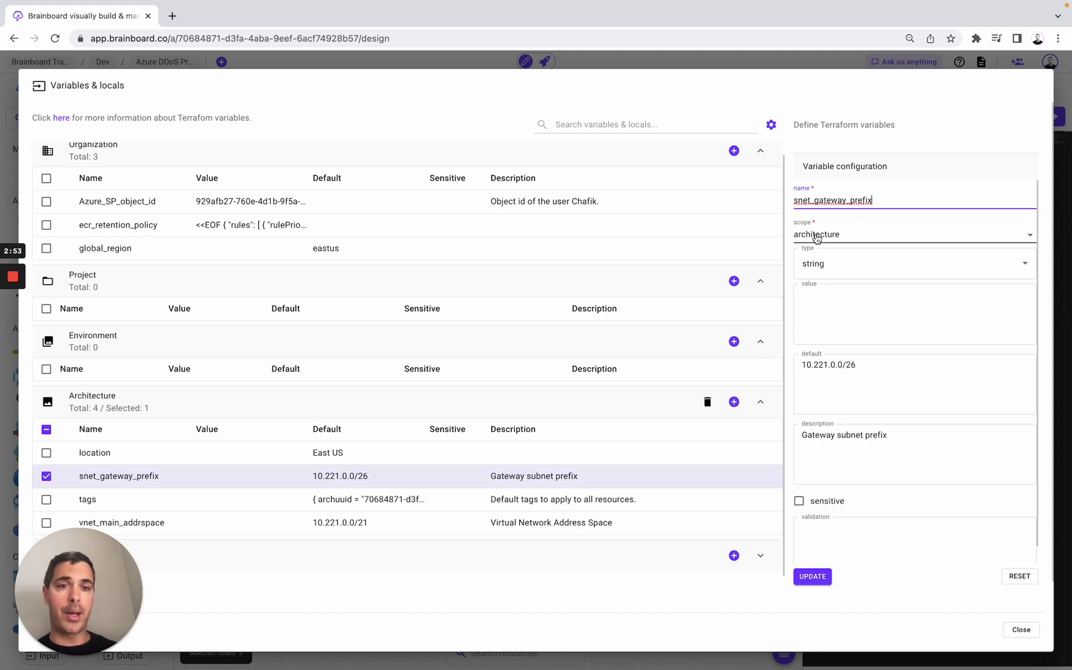
pyautogui.click(813, 234)
pyautogui.click(813, 236)
pyautogui.click(814, 254)
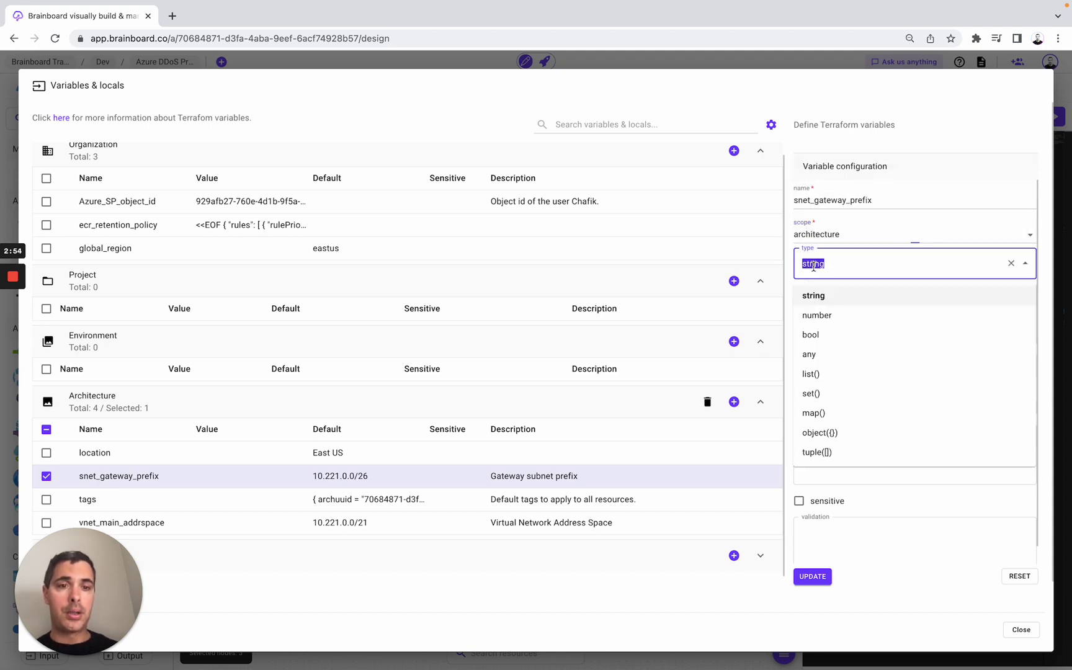
pyautogui.click(790, 283)
pyautogui.click(816, 308)
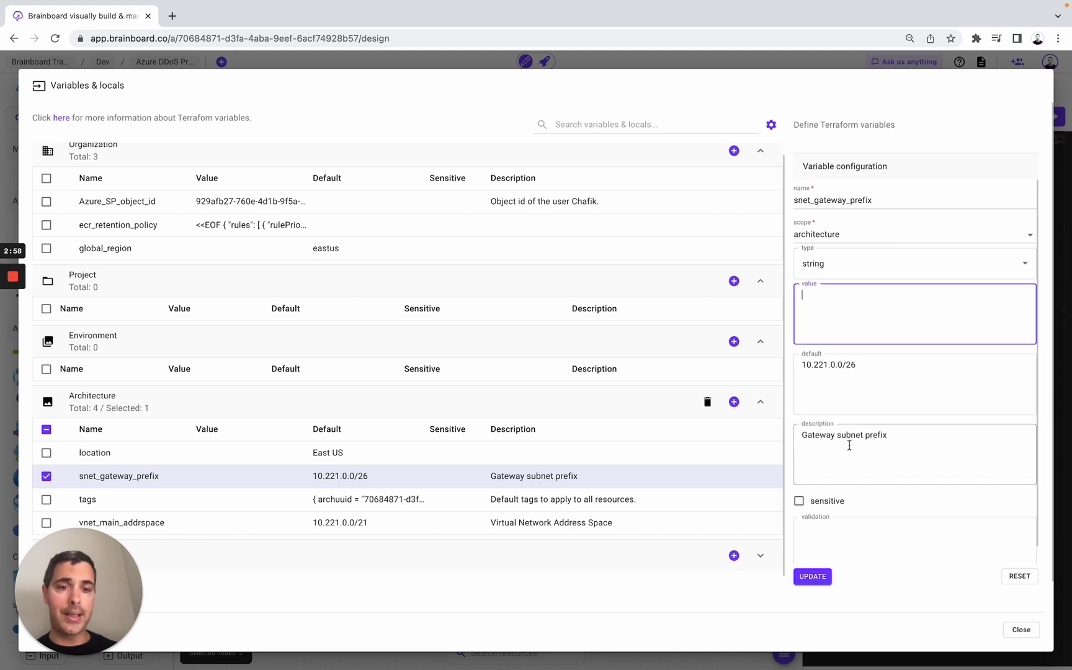
# - Expand Locals, review the frontend_port_name local, and close the manager
pyautogui.scroll(-1, 201, 503)
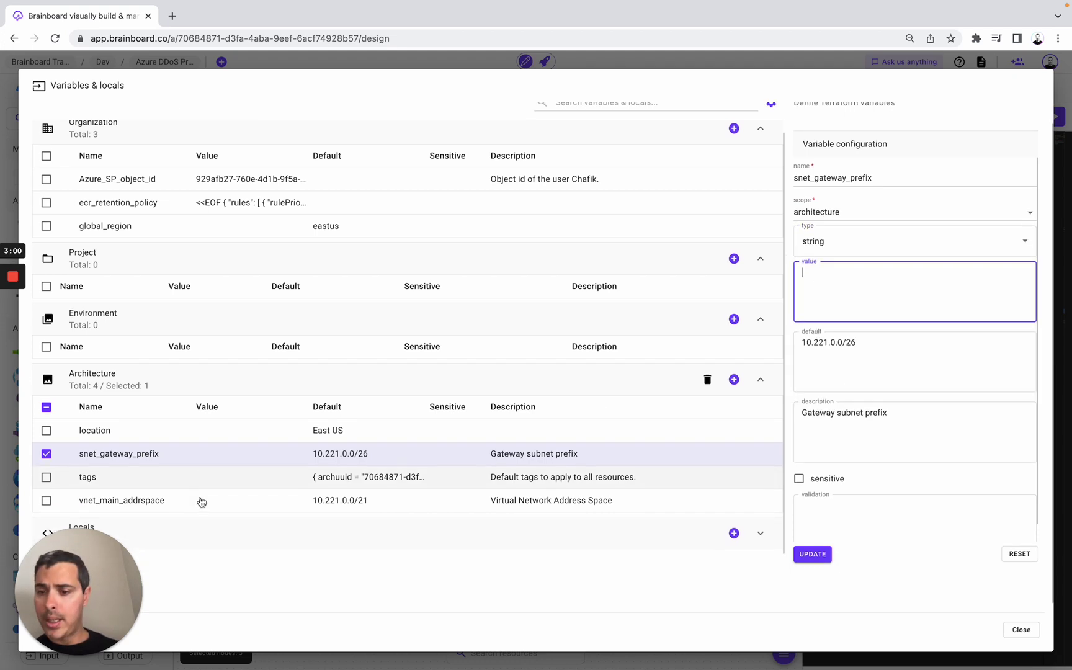
pyautogui.click(215, 547)
pyautogui.scroll(-3, 216, 546)
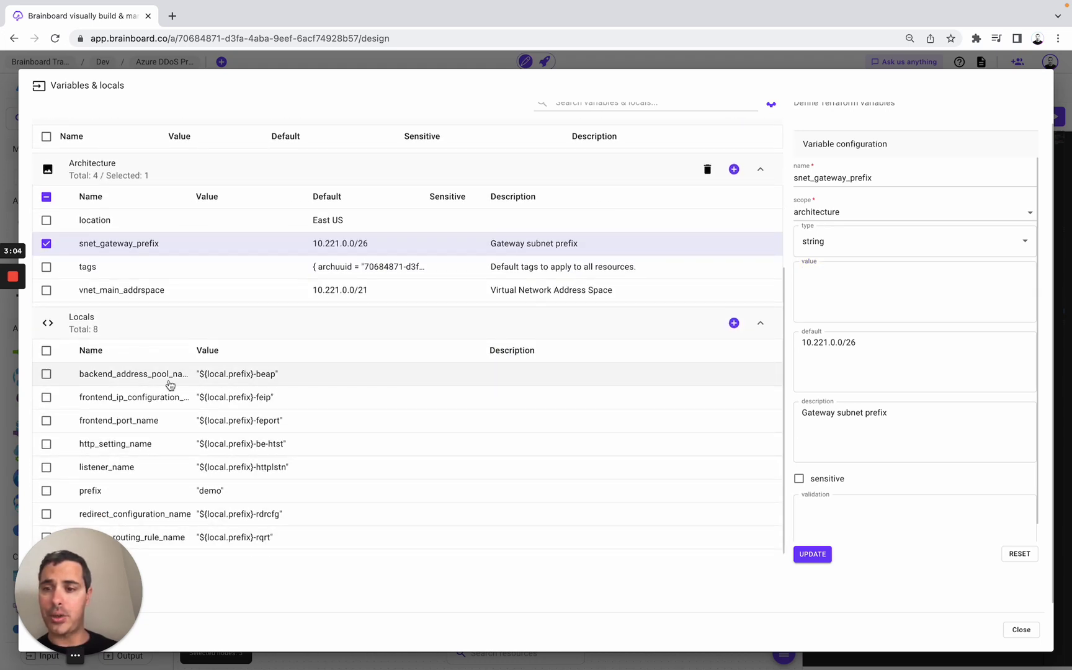
pyautogui.click(250, 428)
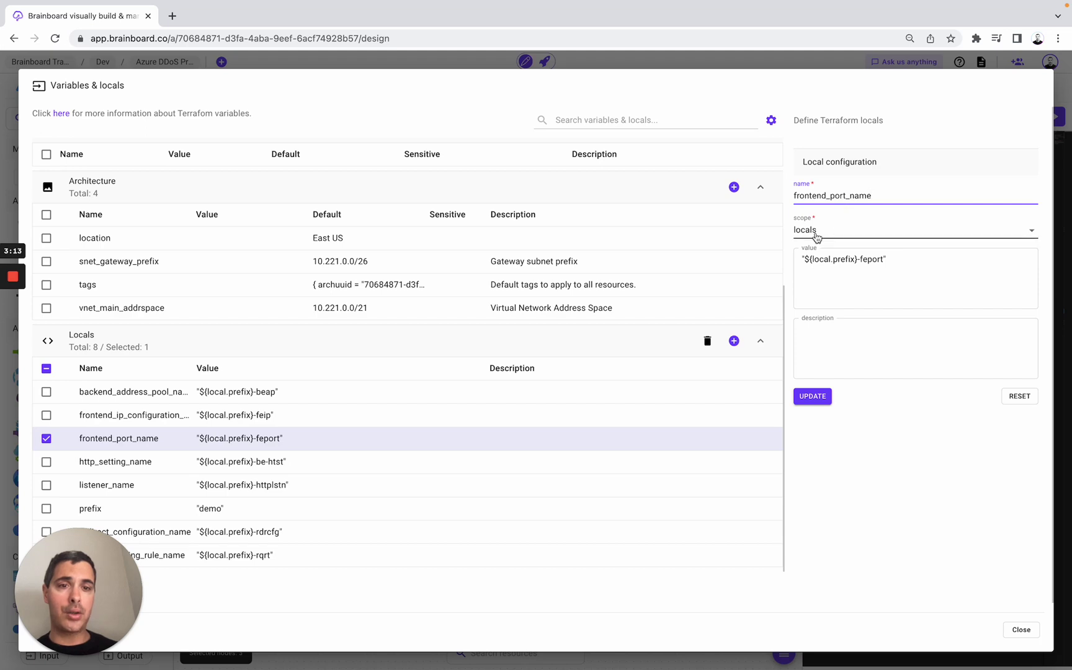
pyautogui.click(729, 60)
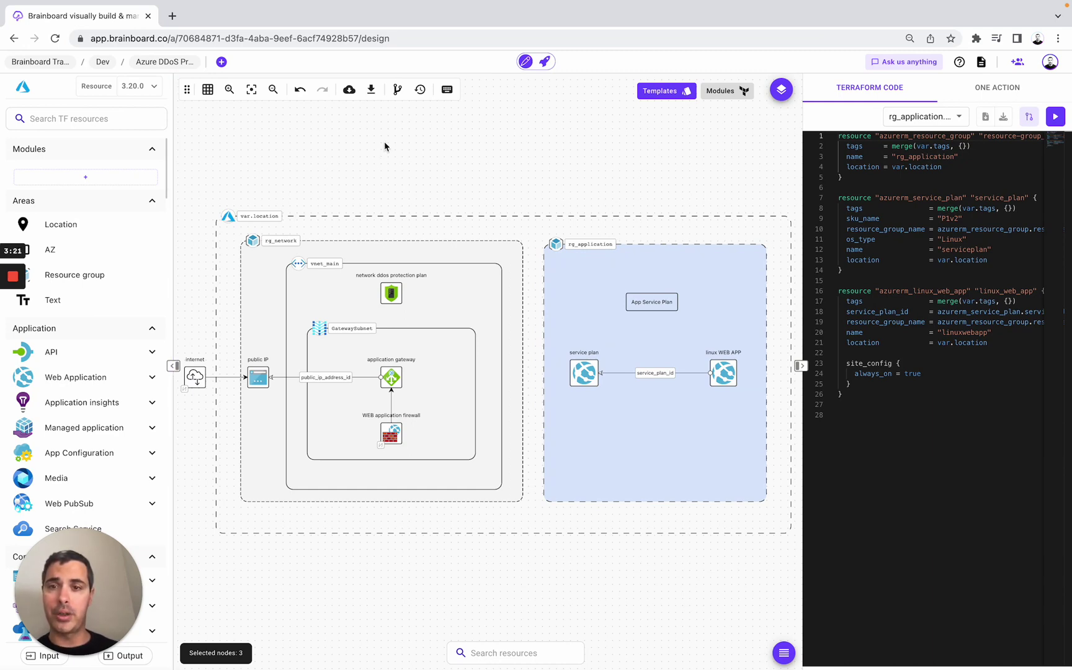
# - Commit a new version of the architecture with the message 'Initial commit'
pyautogui.click(397, 90)
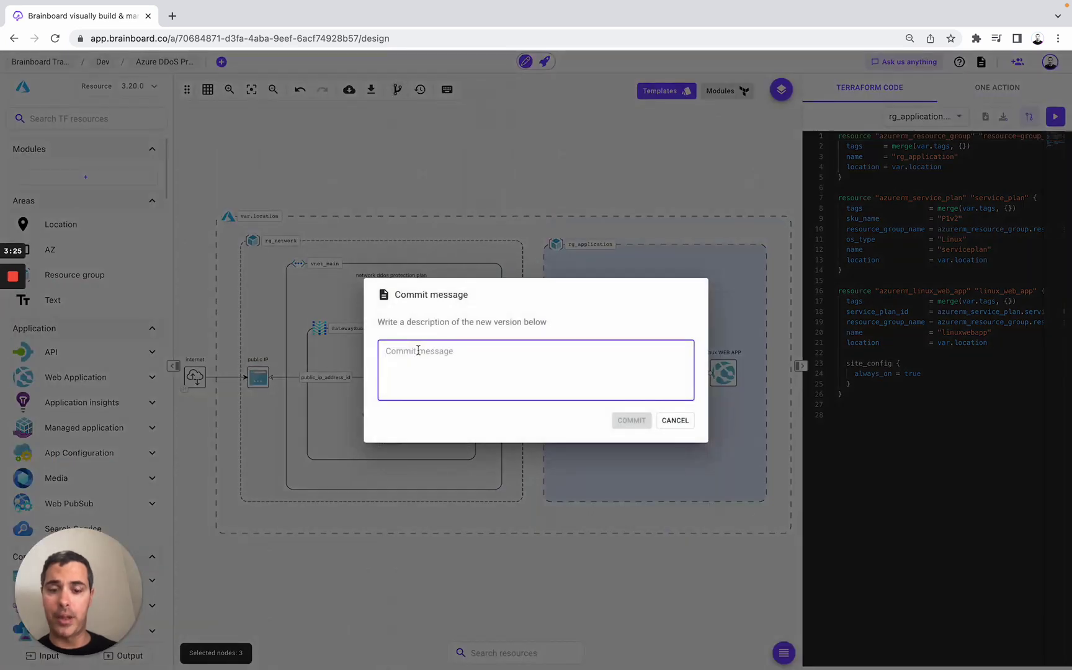
pyautogui.write('Initial commit')
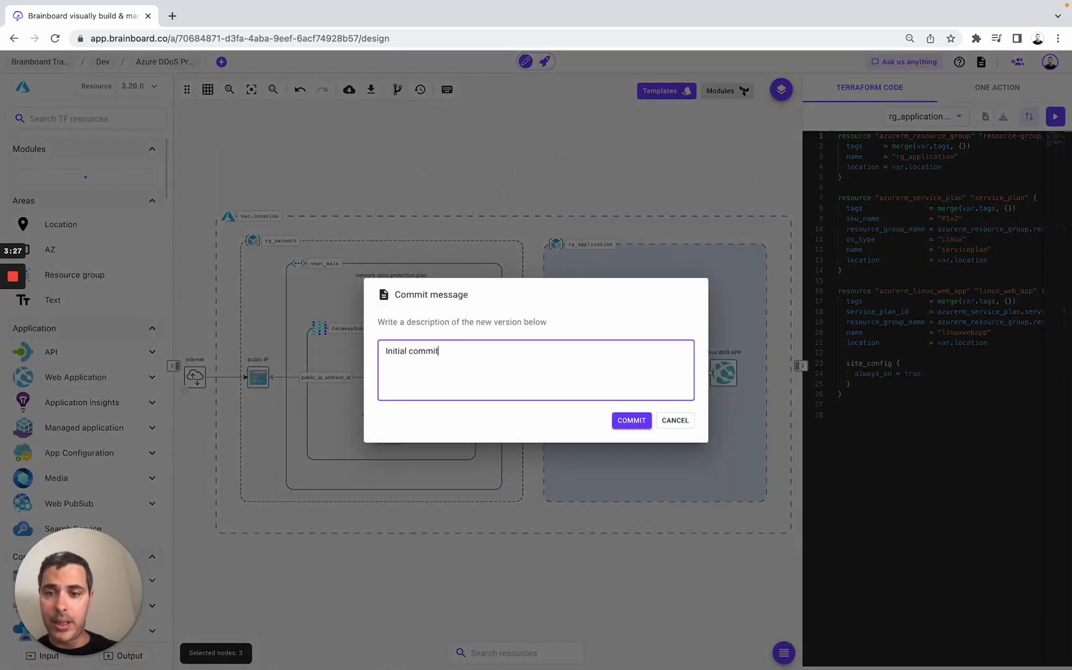
pyautogui.click(630, 424)
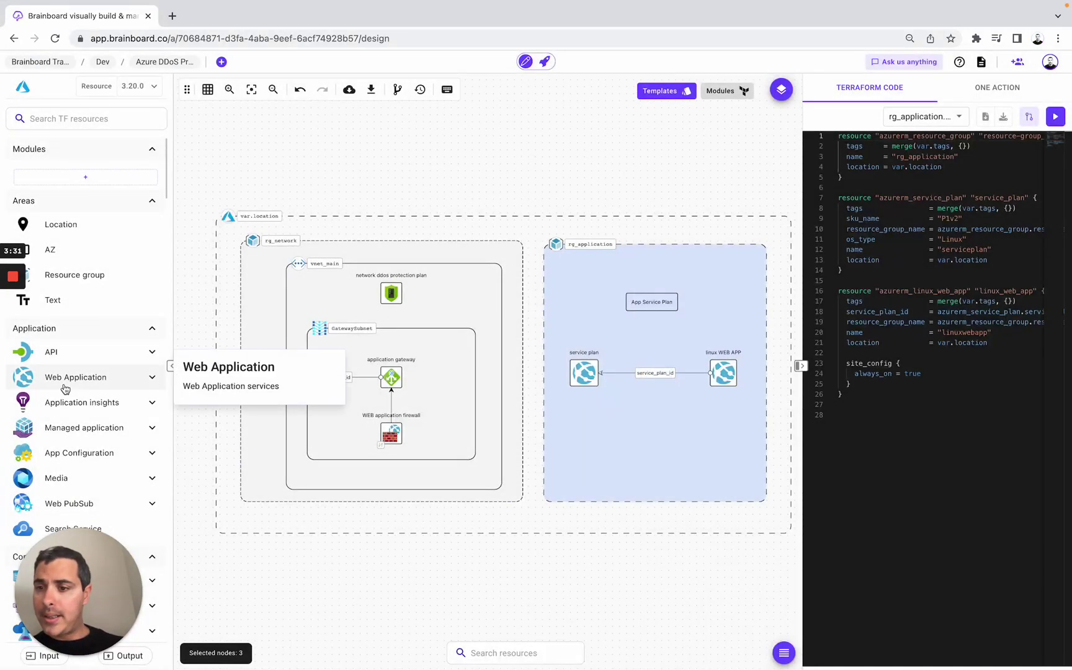
# - Drag an Application service from Web Application into the rg_application group and name it default
pyautogui.scroll(-5, 66, 389)
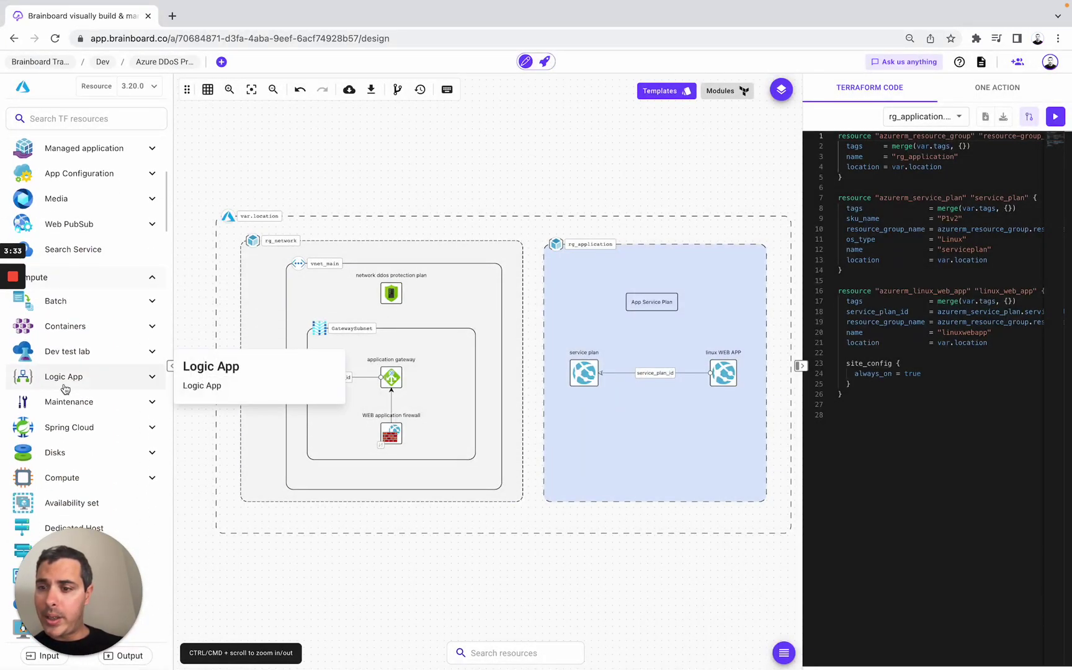
pyautogui.scroll(-3, 65, 389)
pyautogui.scroll(8, 65, 389)
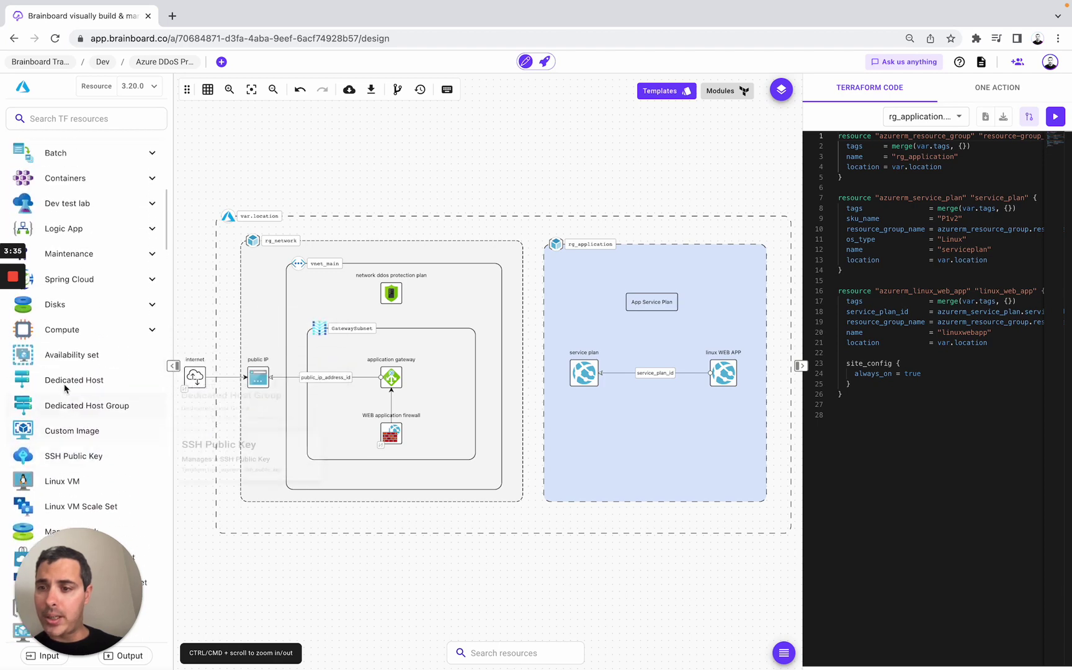
pyautogui.scroll(1, 65, 389)
pyautogui.click(81, 279)
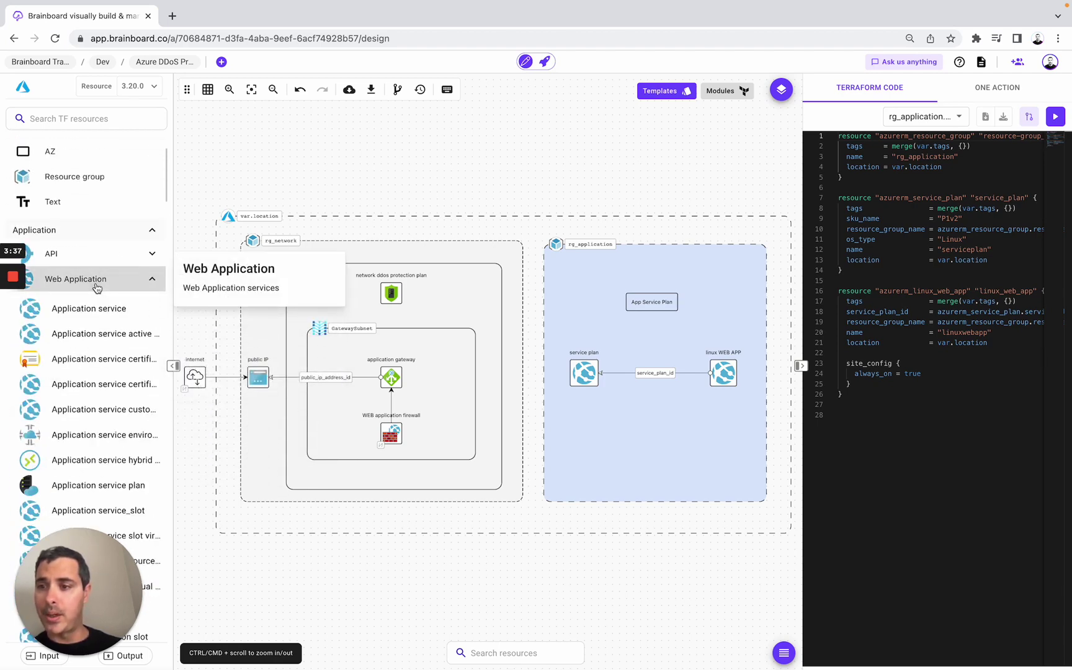
pyautogui.moveTo(92, 315); pyautogui.dragTo(584, 438)
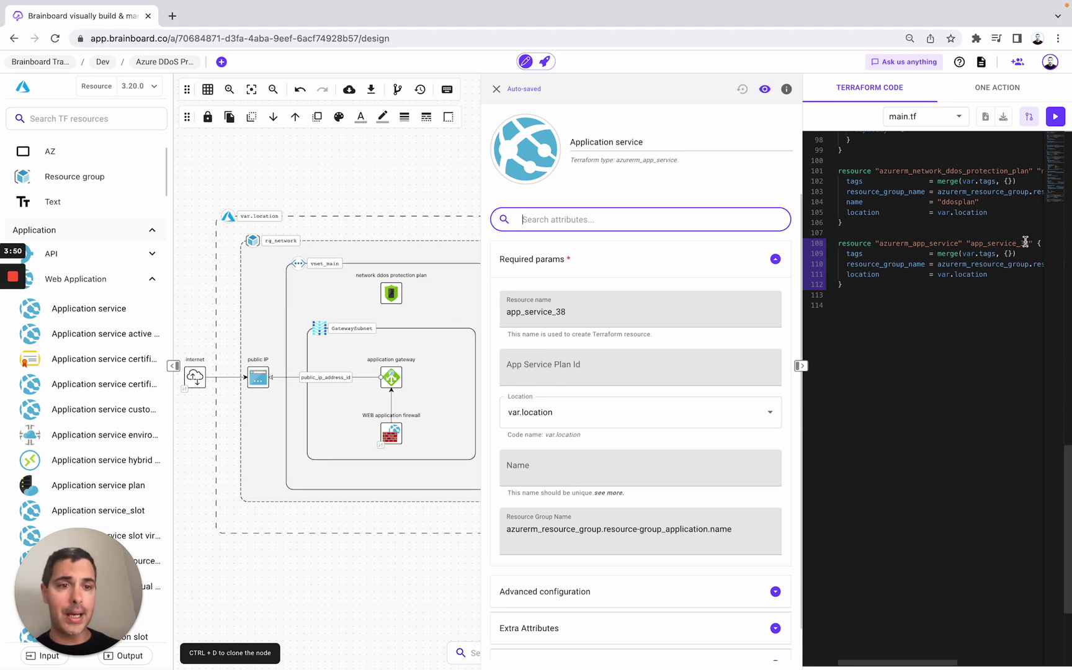
pyautogui.click(523, 468)
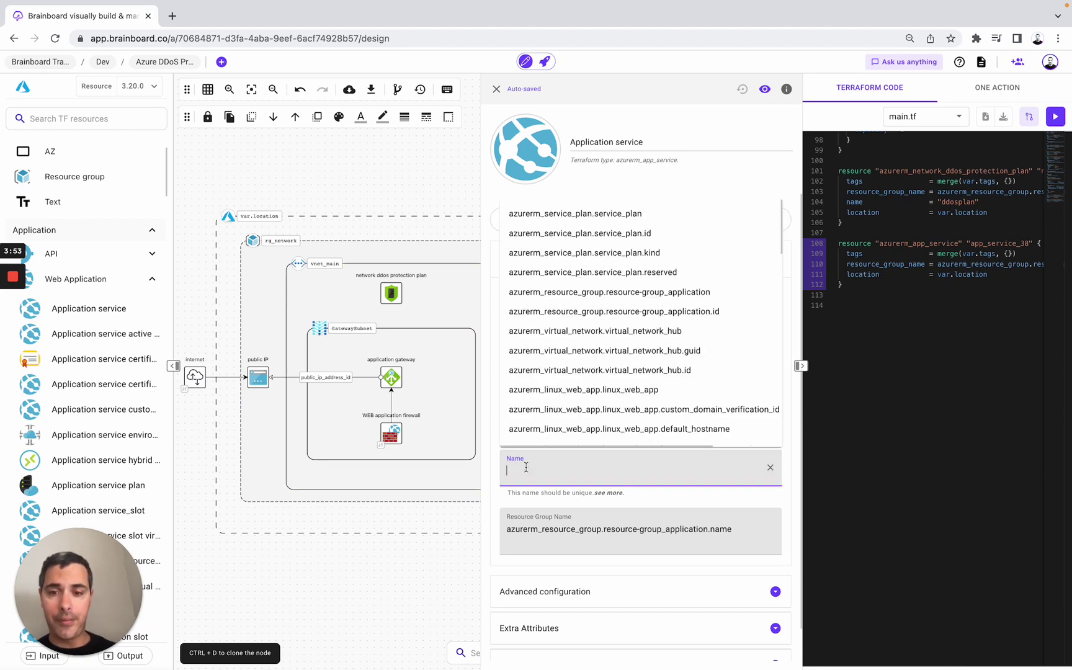
pyautogui.write('default')
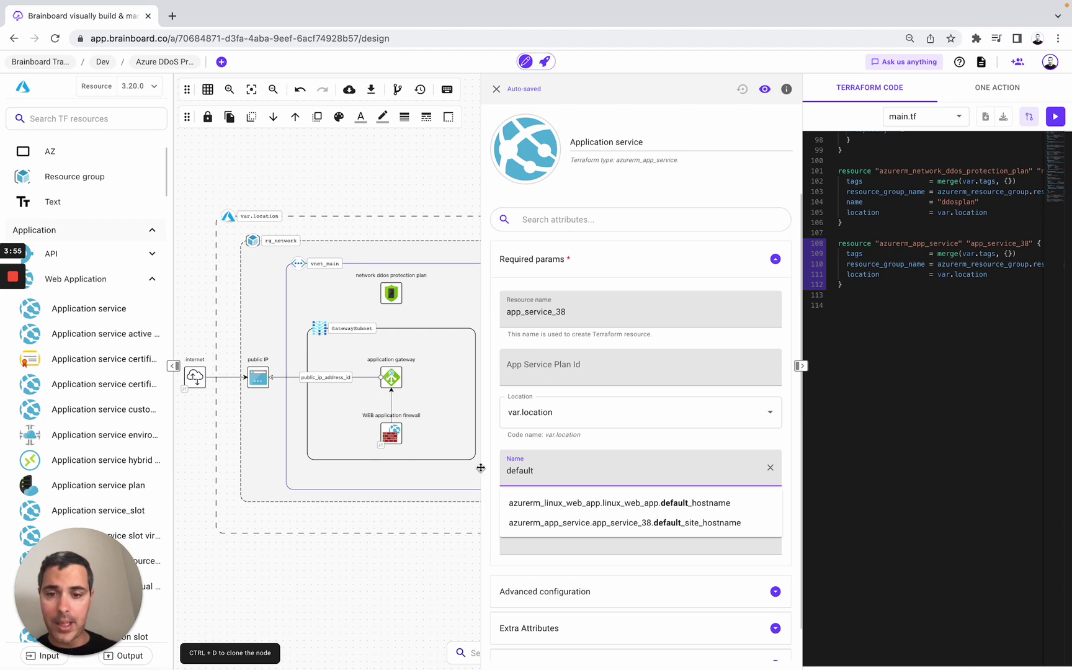
pyautogui.click(492, 465)
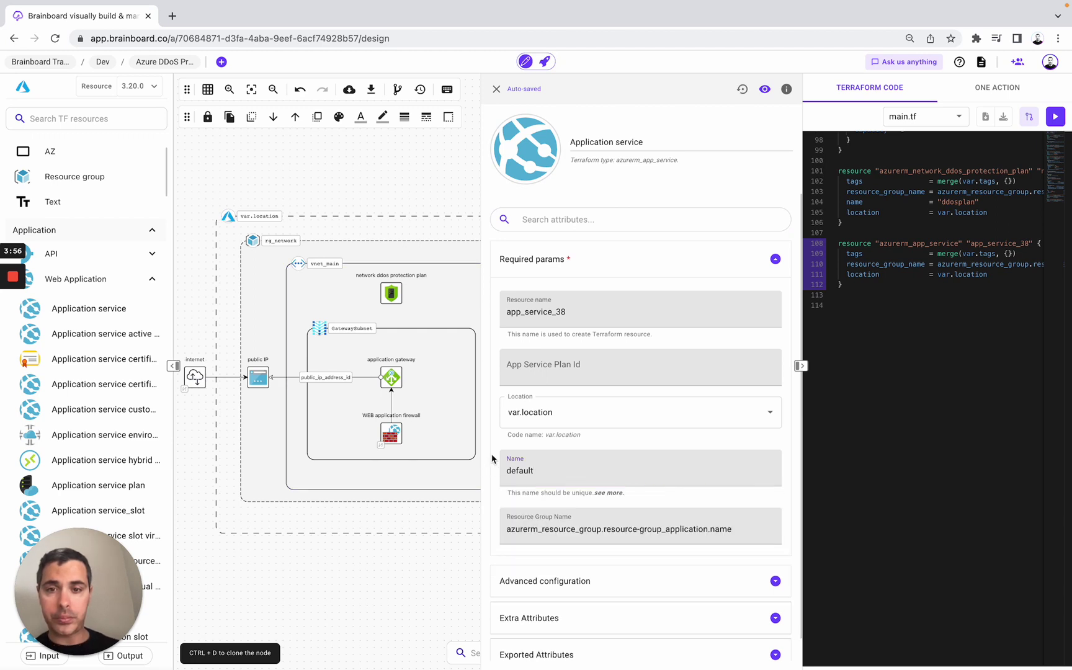
pyautogui.click(496, 89)
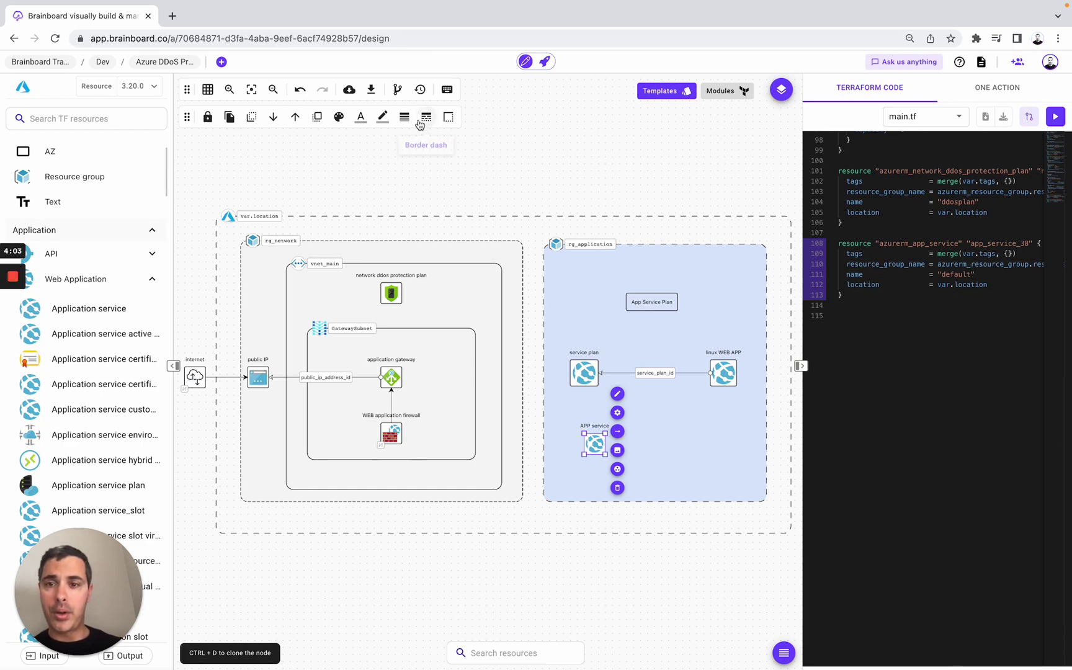
# - Commit a version with the message 'Added new resources' and open the versions list
pyautogui.click(399, 91)
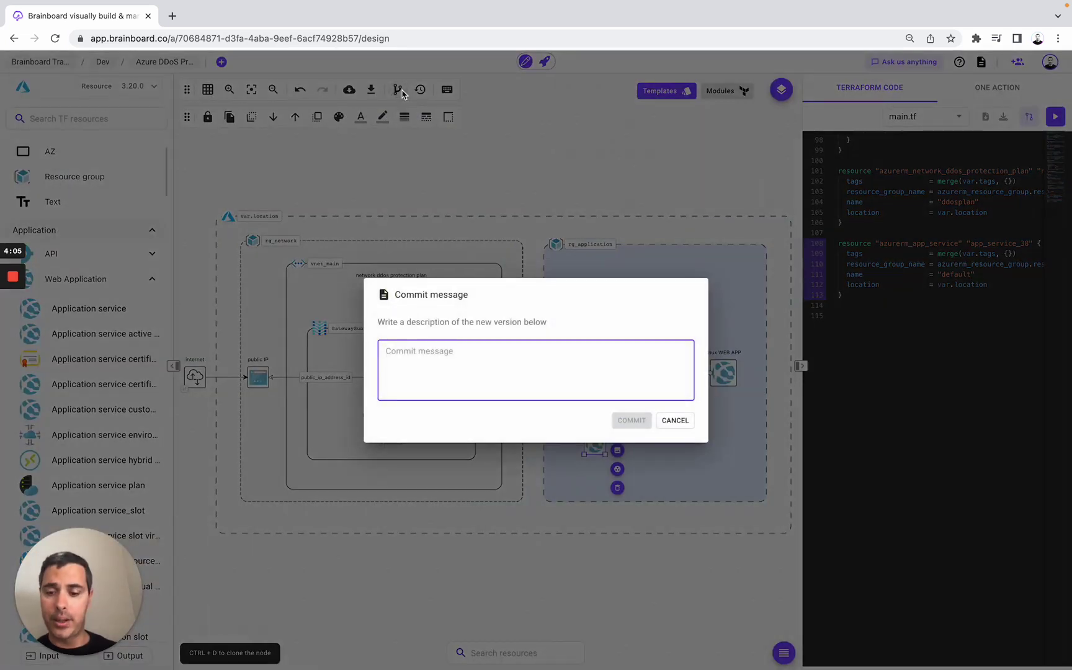
pyautogui.write('Added new resou')
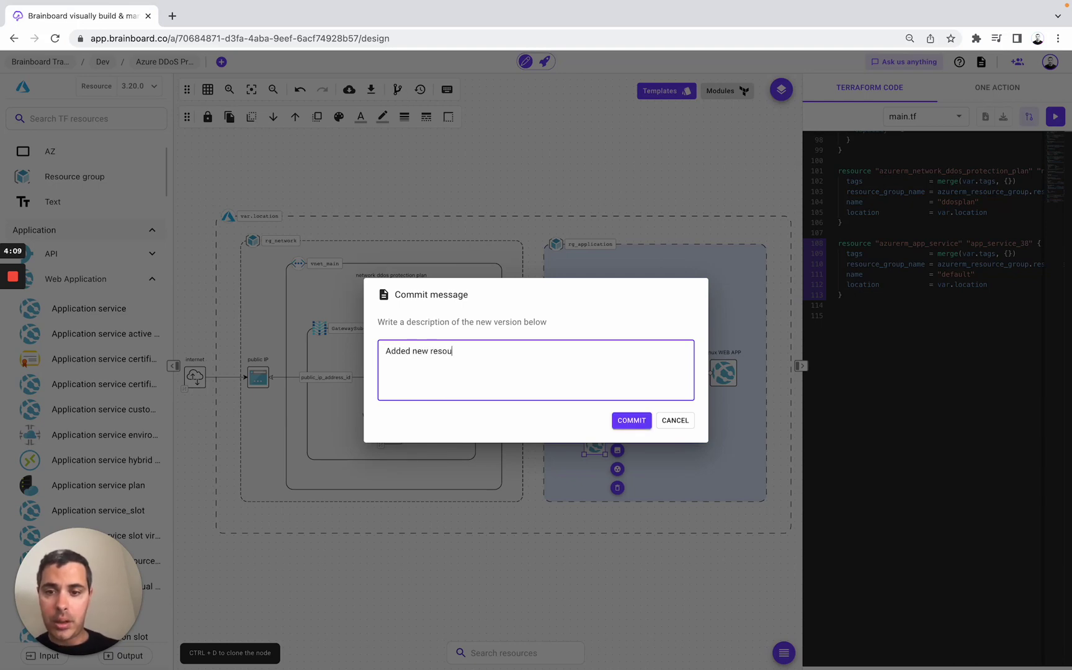
pyautogui.write('rces')
pyautogui.click(624, 422)
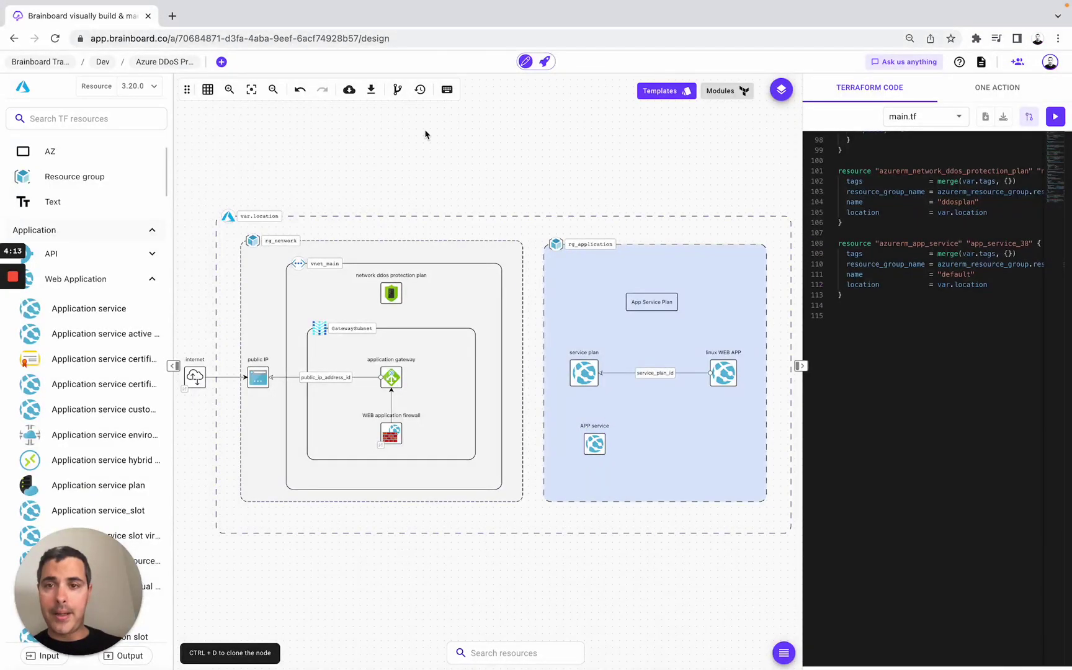
pyautogui.click(420, 89)
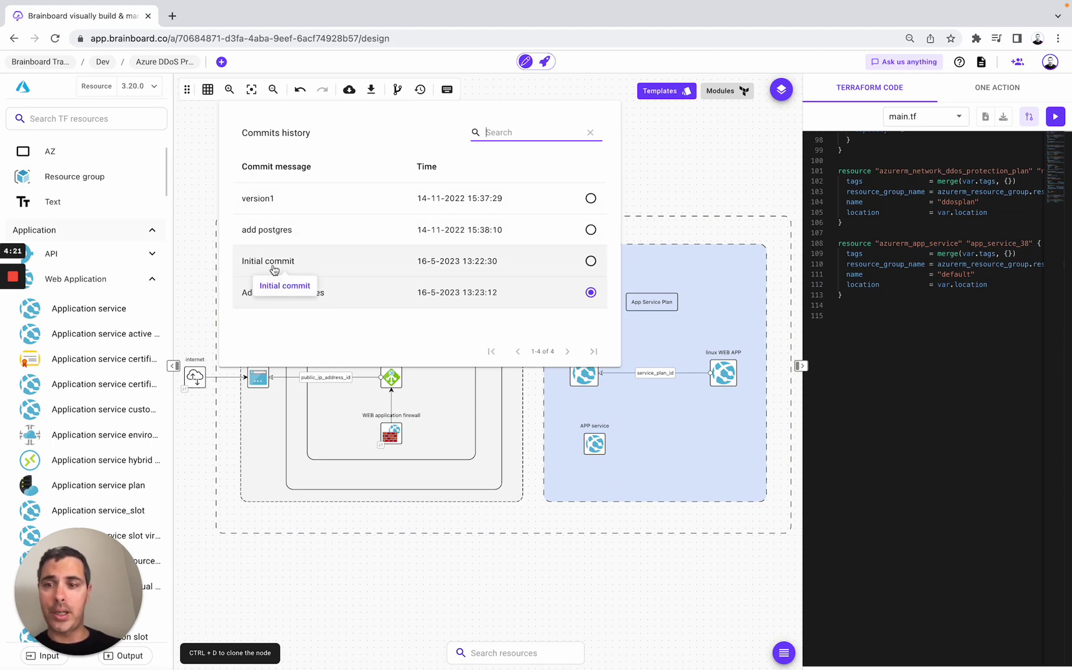
# - Restore the Initial commit version, verify the code and main.tf file list, then open the account menu
pyautogui.click(274, 266)
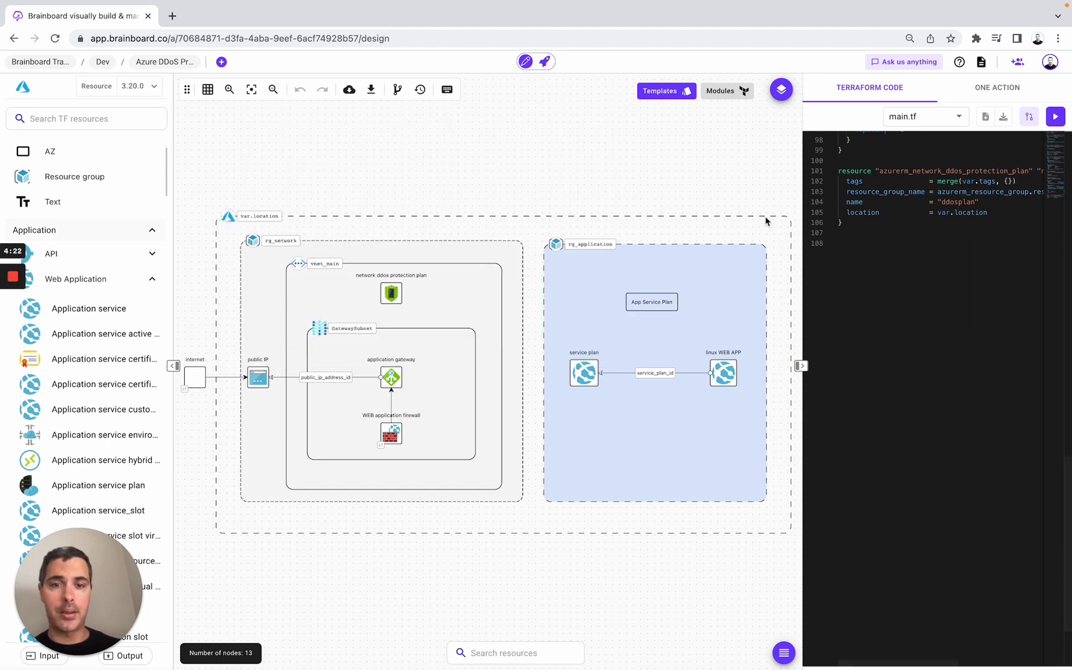
pyautogui.scroll(15, 919, 234)
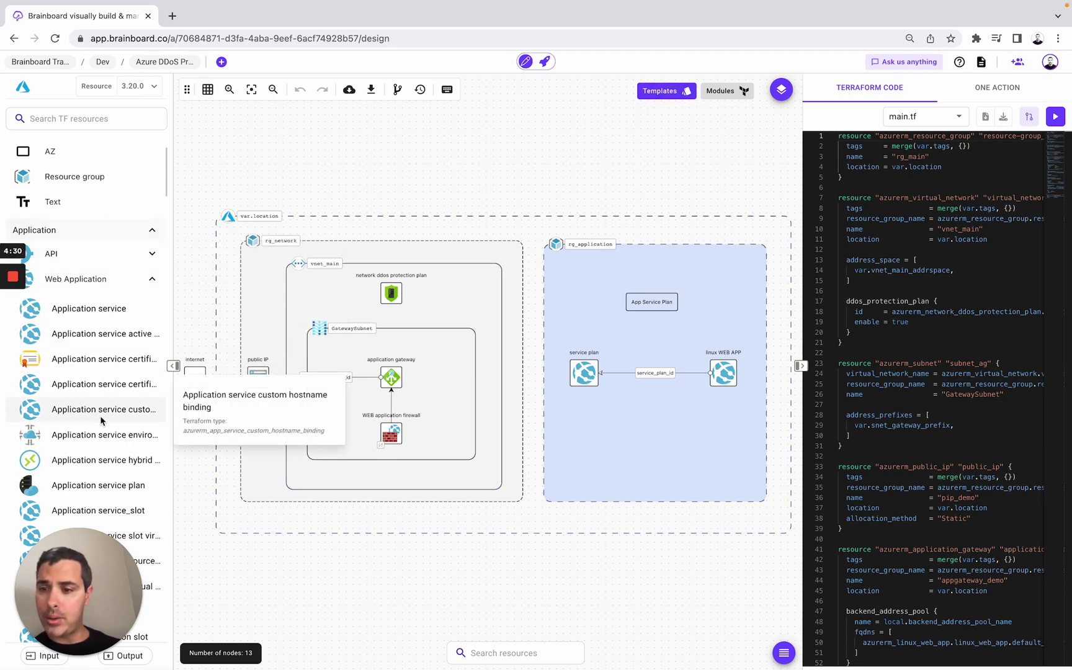
pyautogui.scroll(-3, 102, 421)
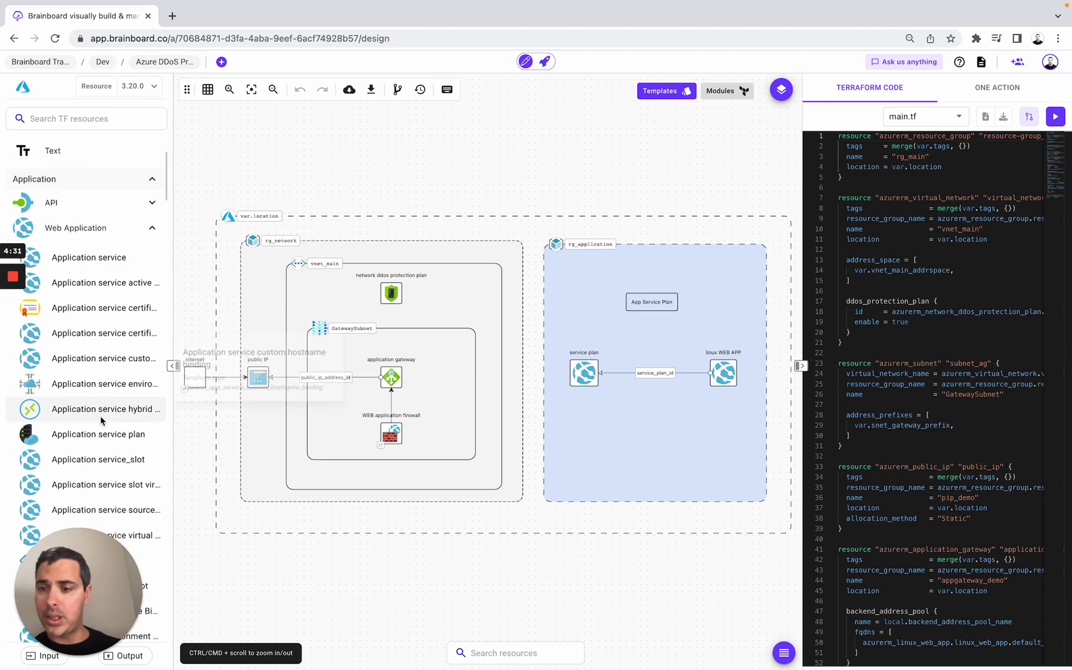
pyautogui.click(420, 91)
pyautogui.click(674, 177)
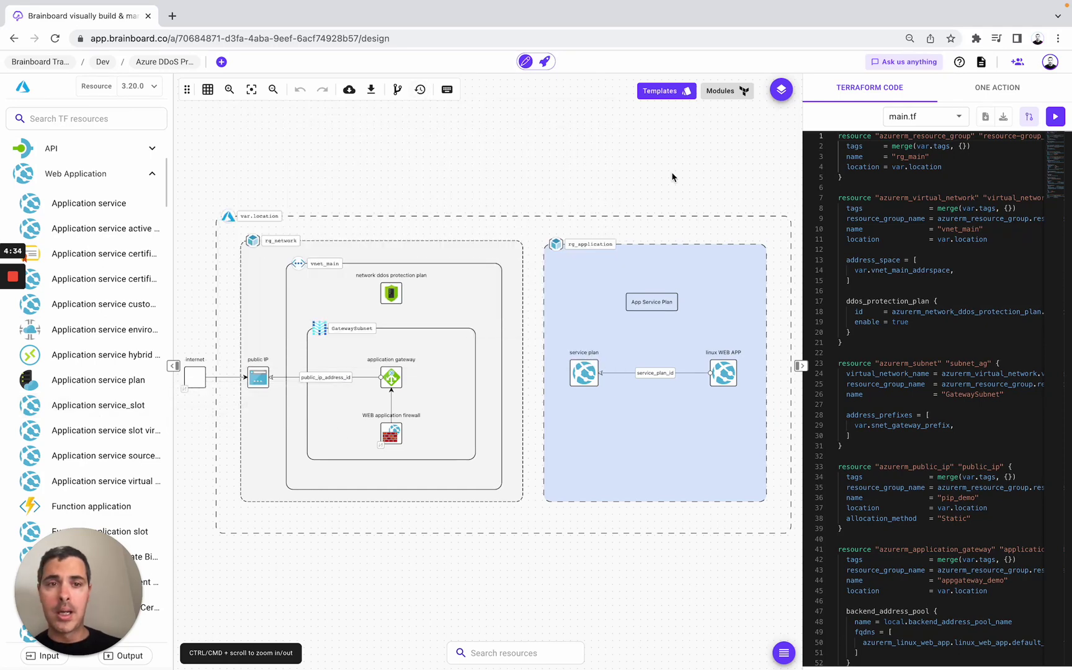
pyautogui.click(901, 118)
pyautogui.click(617, 209)
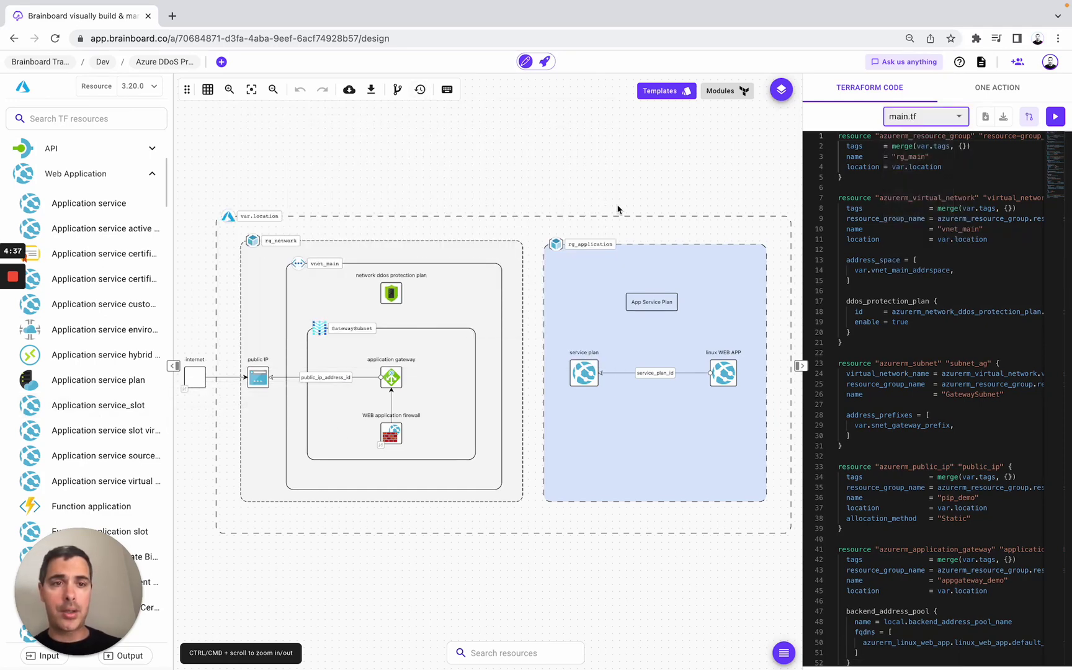
pyautogui.click(1050, 64)
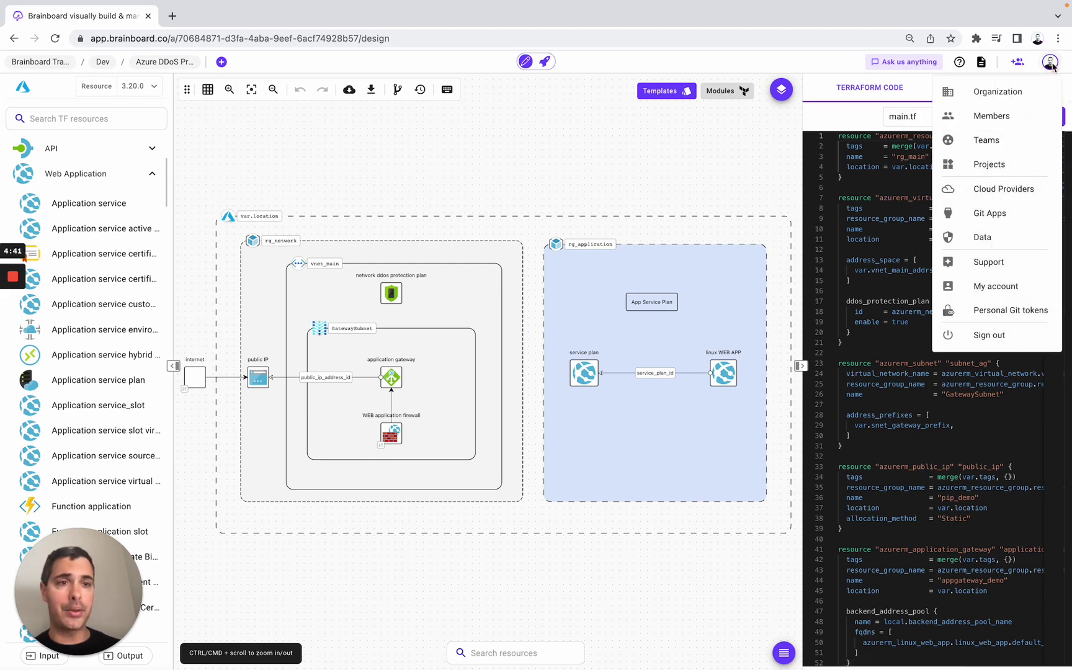
# - In Members, open the invite form, view the roles leaving Owner, and dismiss without inviting
pyautogui.click(989, 115)
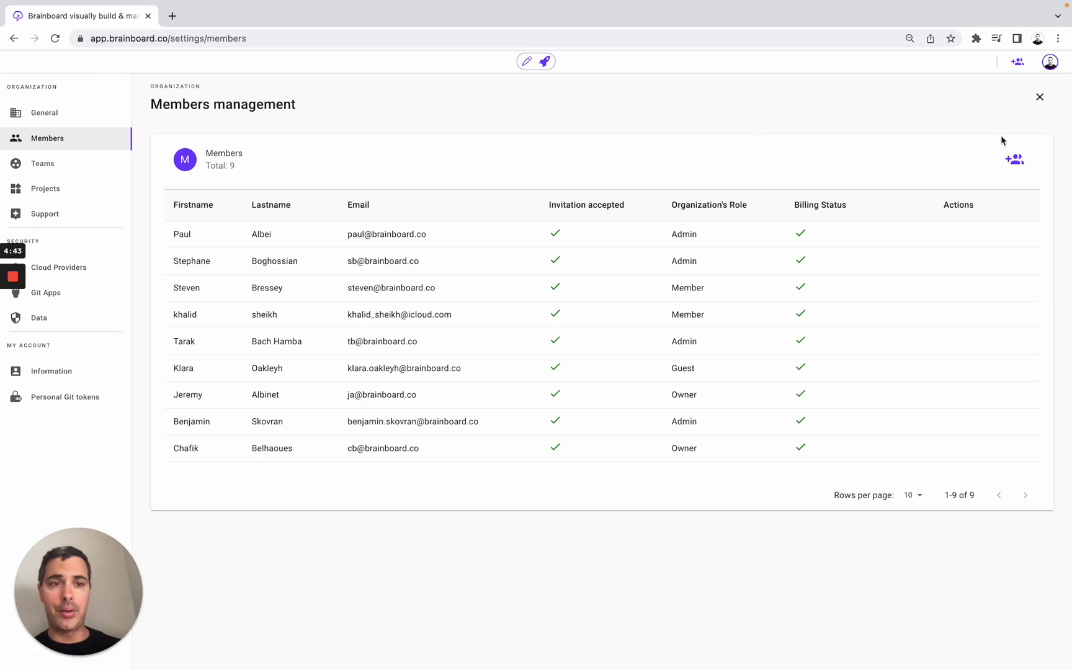
pyautogui.click(1014, 162)
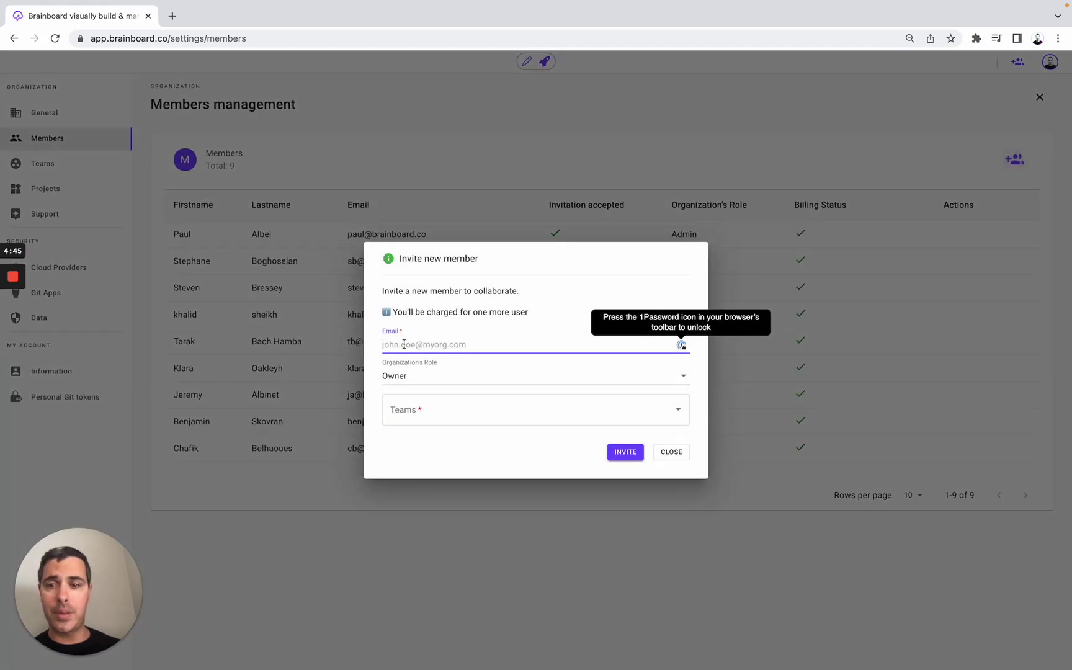
pyautogui.click(407, 379)
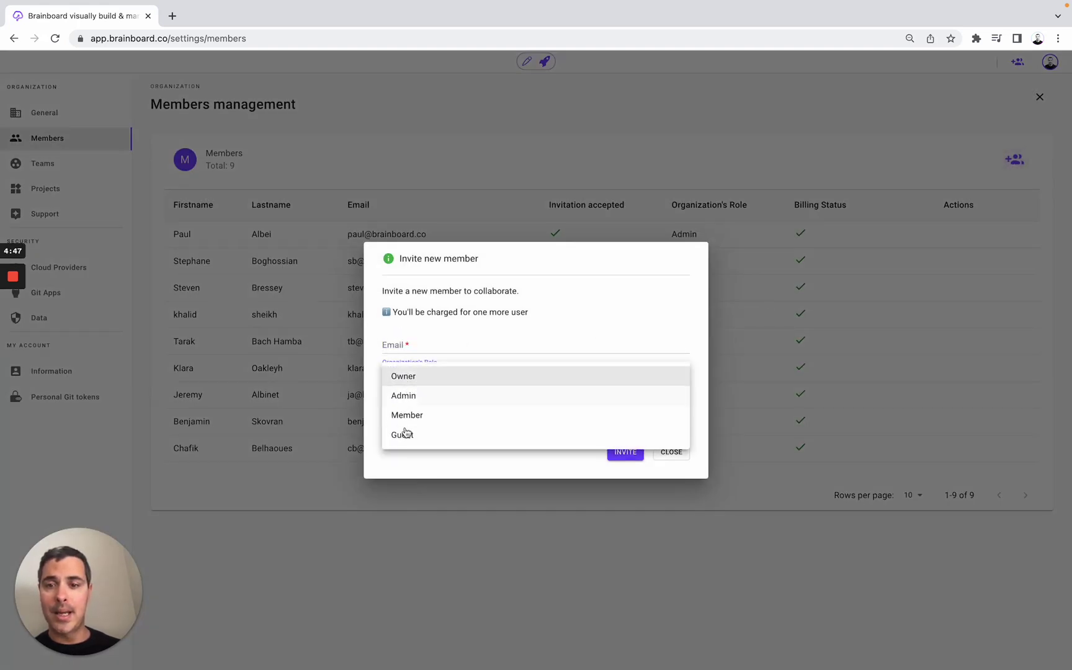
pyautogui.click(373, 418)
pyautogui.click(349, 137)
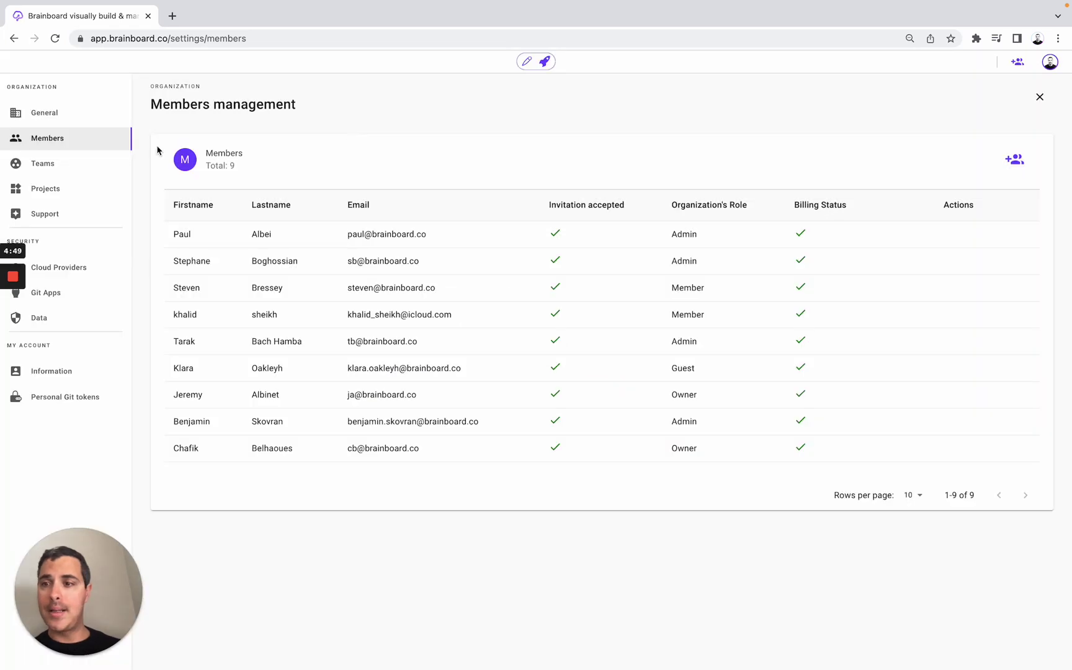
# - In Teams, browse the new team's admin and member options without creating it, then go to Projects
pyautogui.click(114, 163)
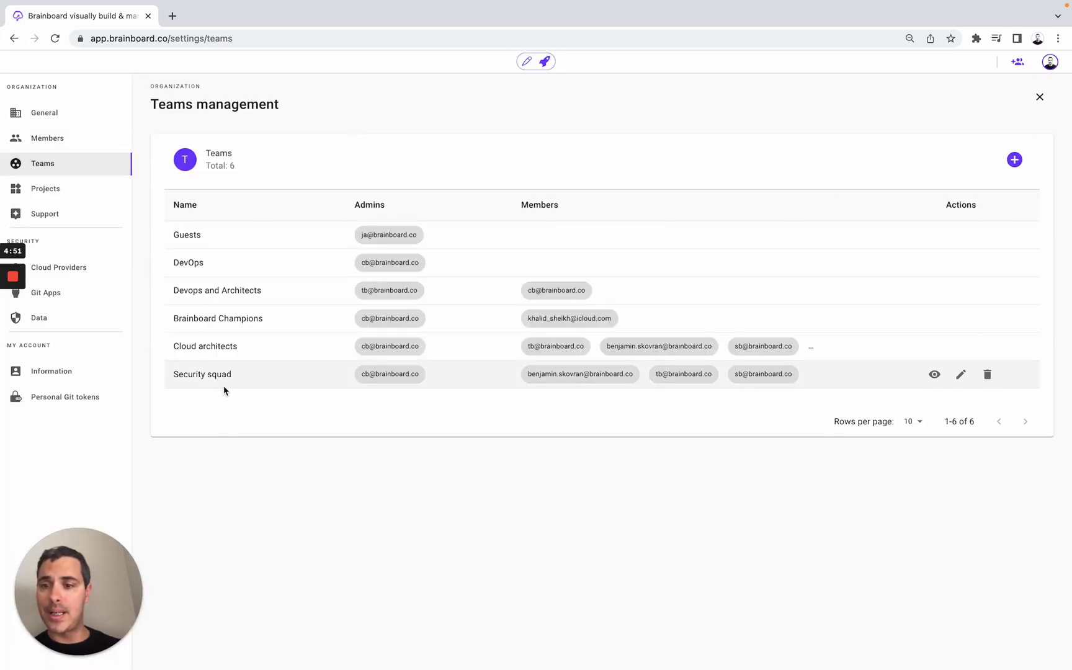
pyautogui.click(1015, 165)
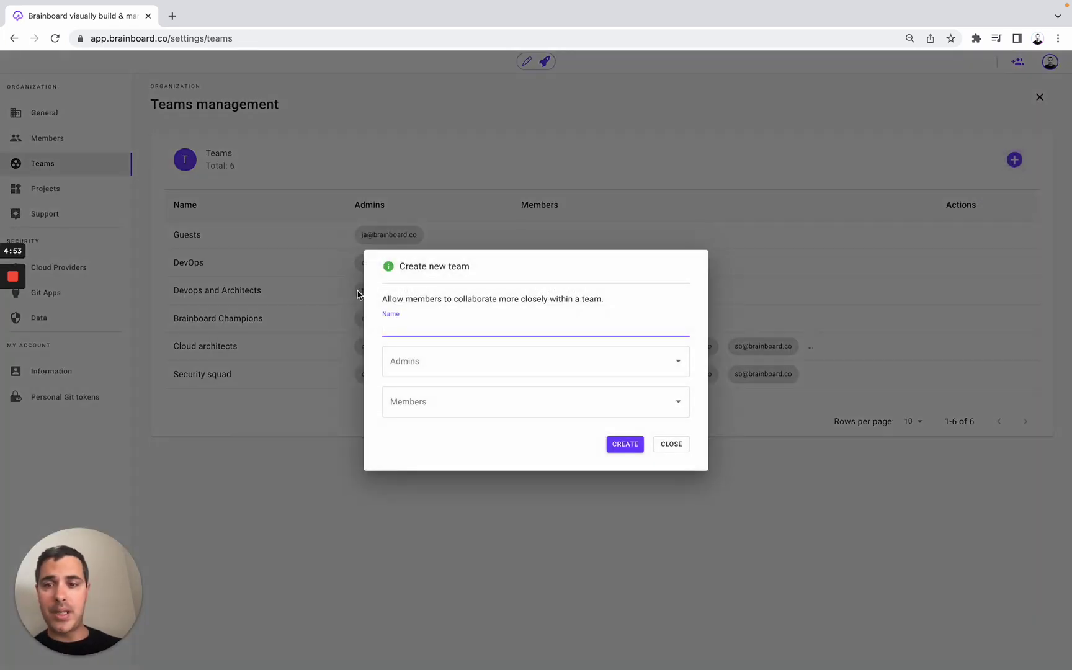
pyautogui.click(405, 361)
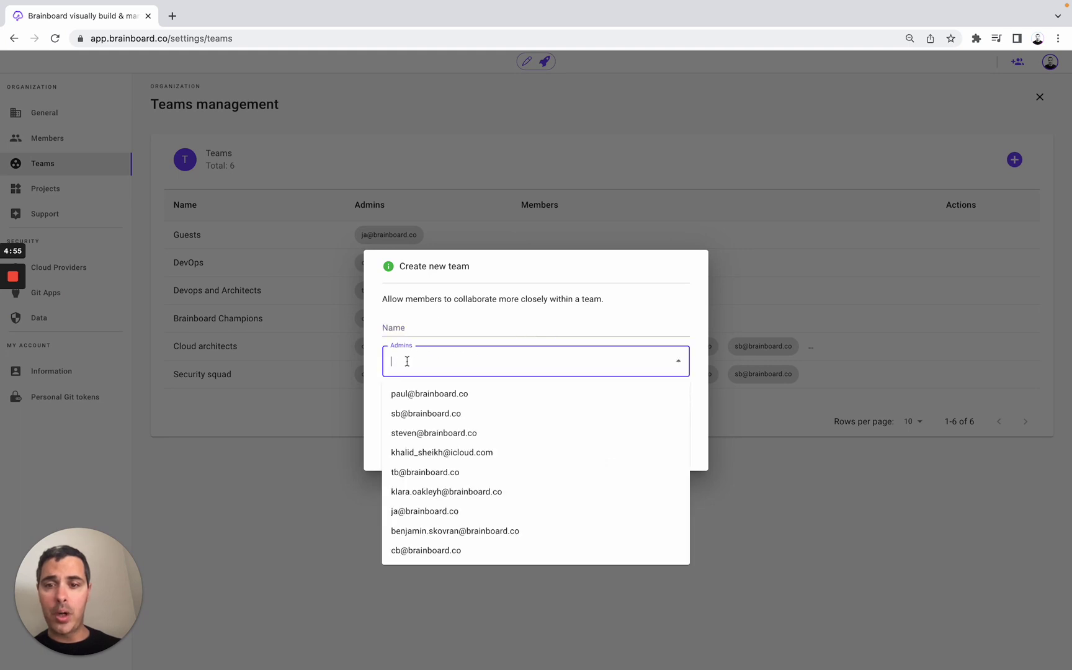
pyautogui.click(371, 383)
pyautogui.click(410, 407)
pyautogui.click(395, 160)
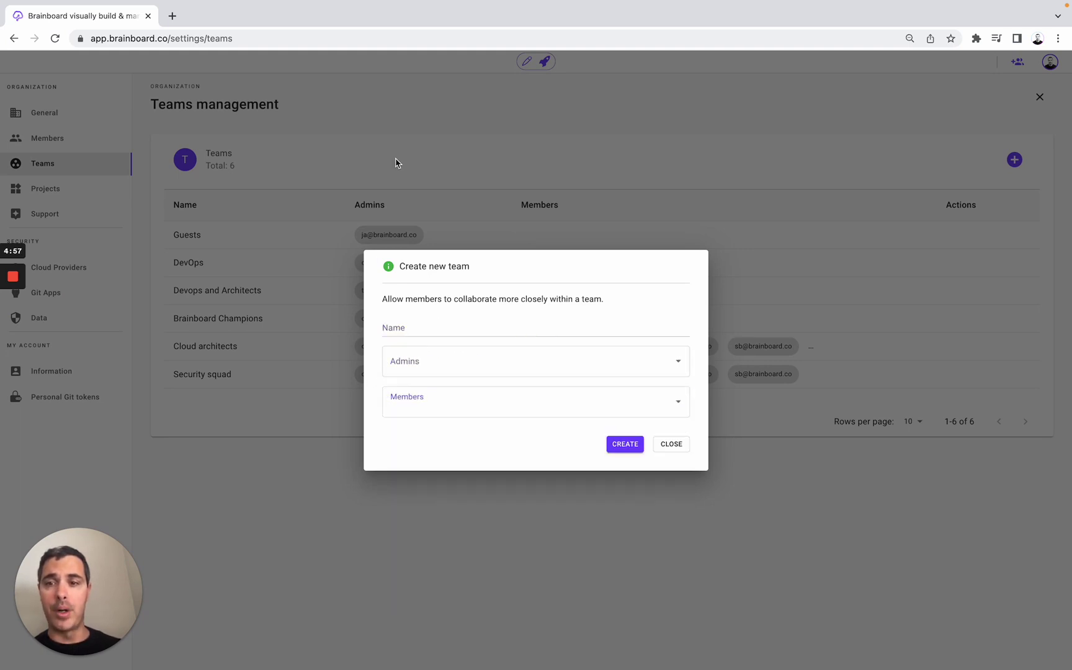
pyautogui.click(122, 192)
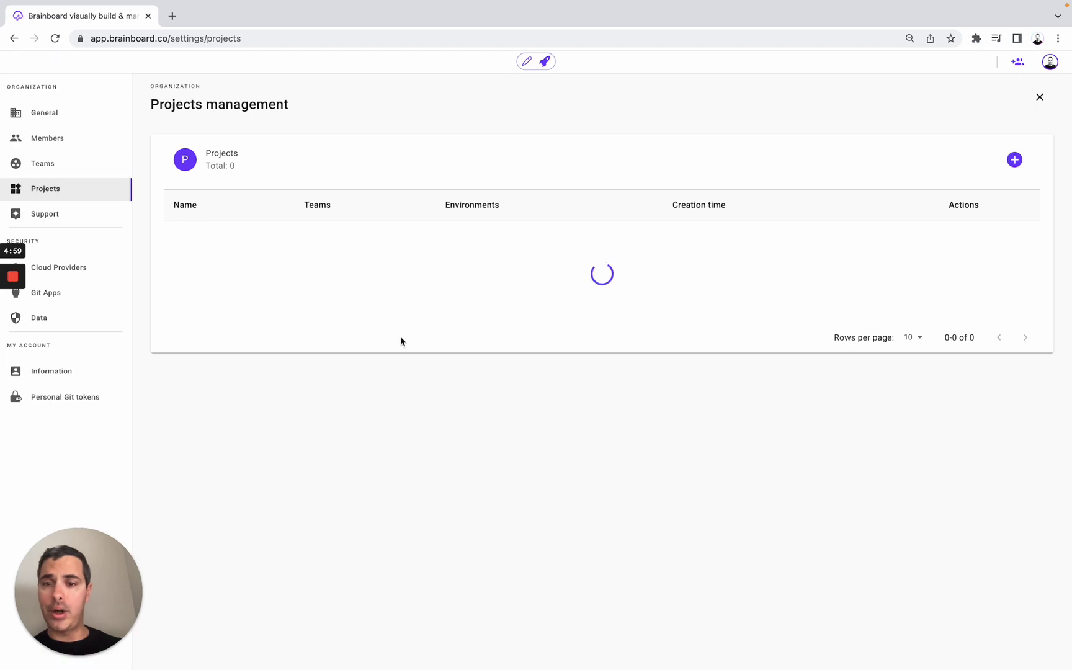
# - View and dismiss the Create a new project form, then go to Cloud Providers
pyautogui.click(1015, 159)
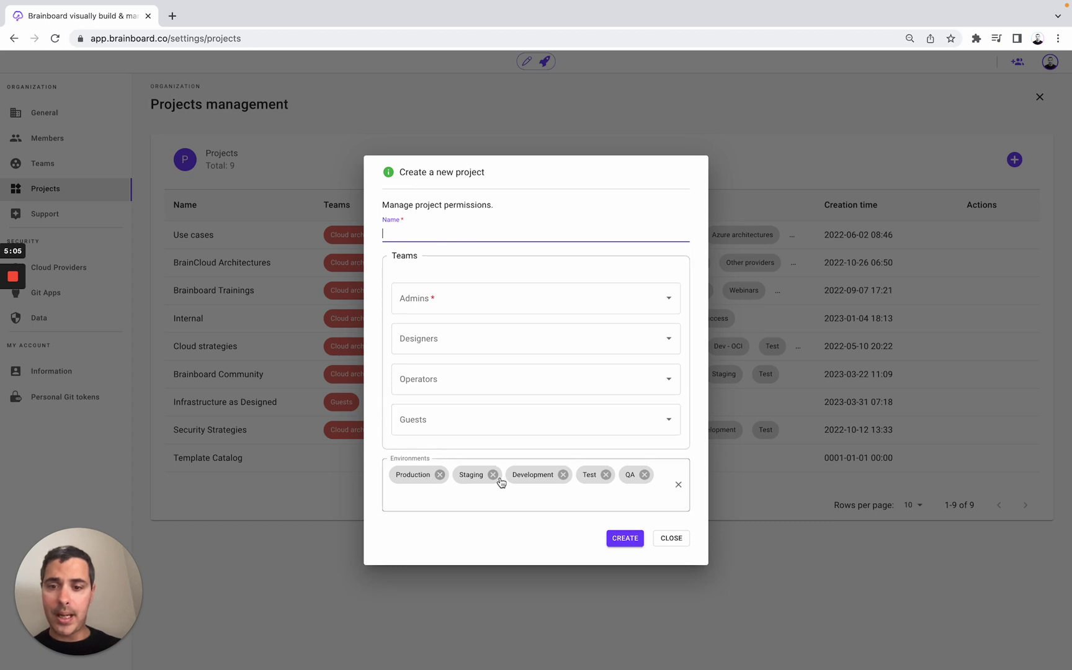
pyautogui.click(537, 127)
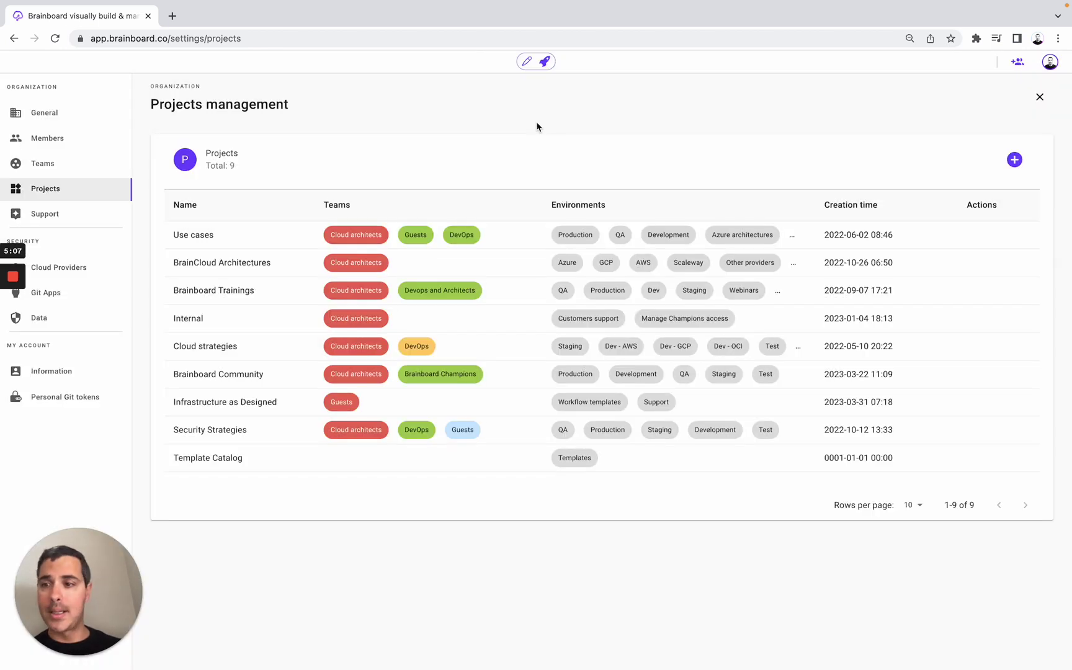
pyautogui.click(92, 271)
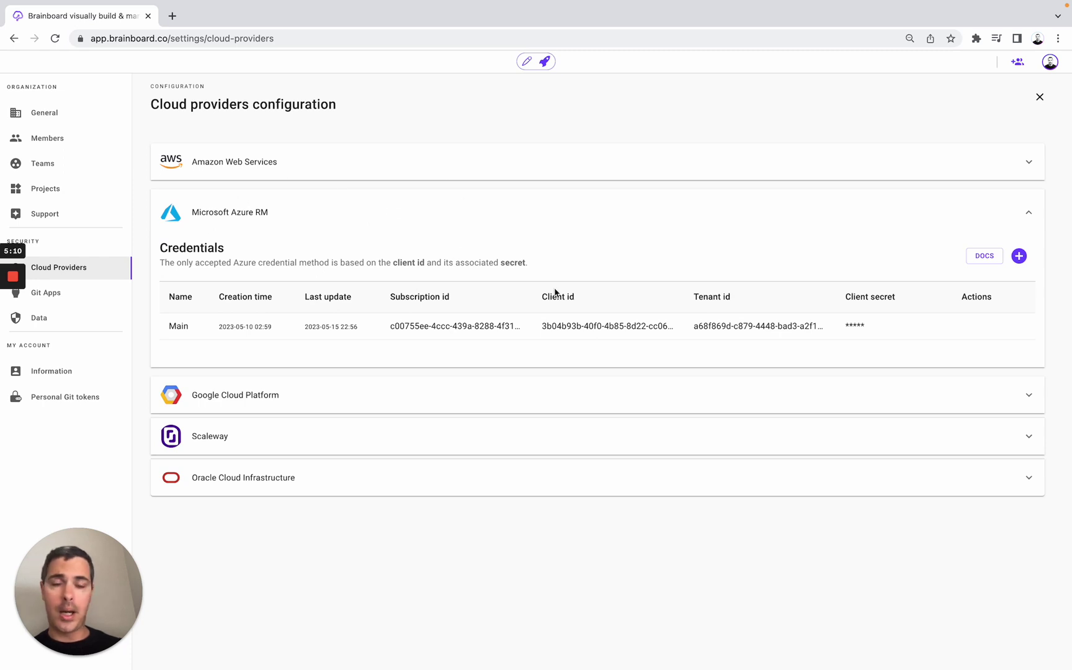
# - Browse the Azure credential form, Git Apps, and Azure Devops, Bitbucket and Gitlab personal token sections
pyautogui.click(1019, 255)
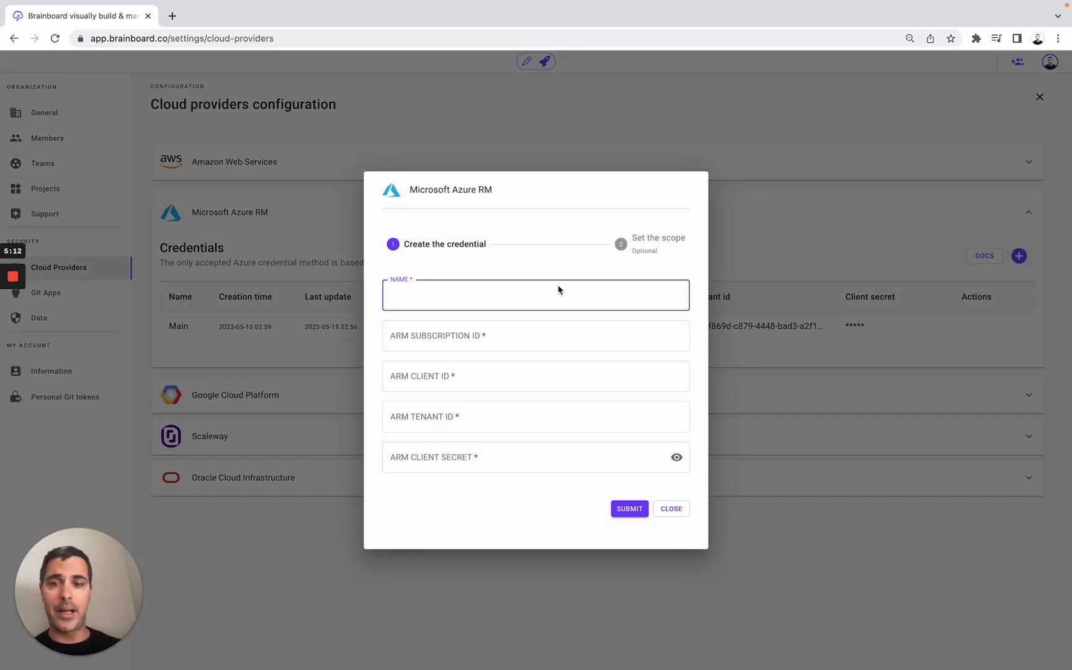
pyautogui.click(440, 133)
pyautogui.click(118, 298)
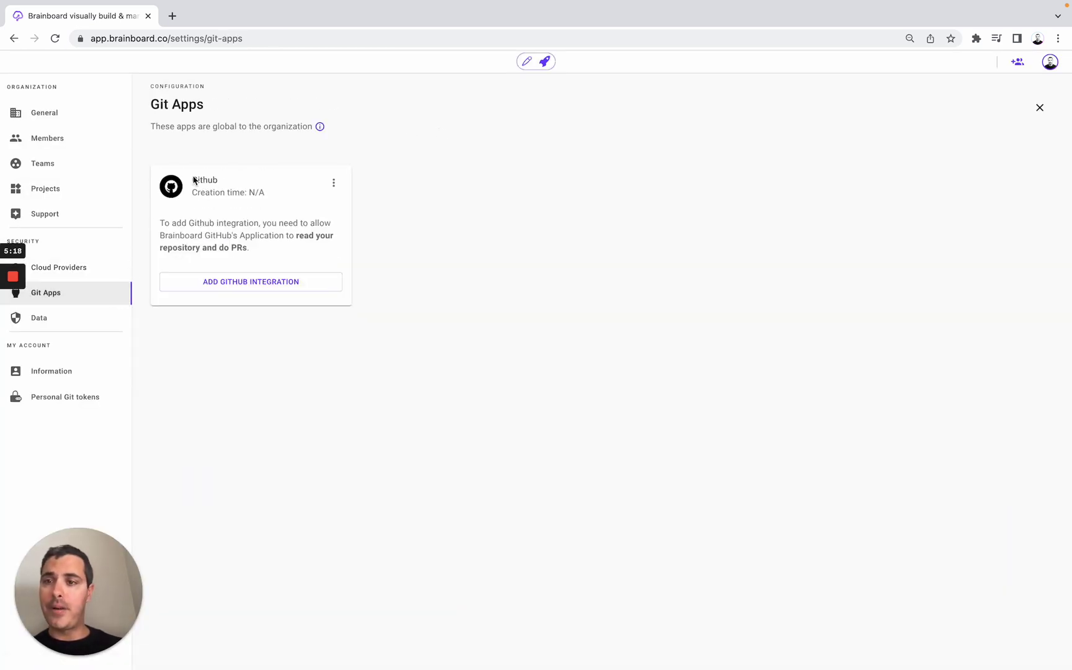
pyautogui.click(86, 400)
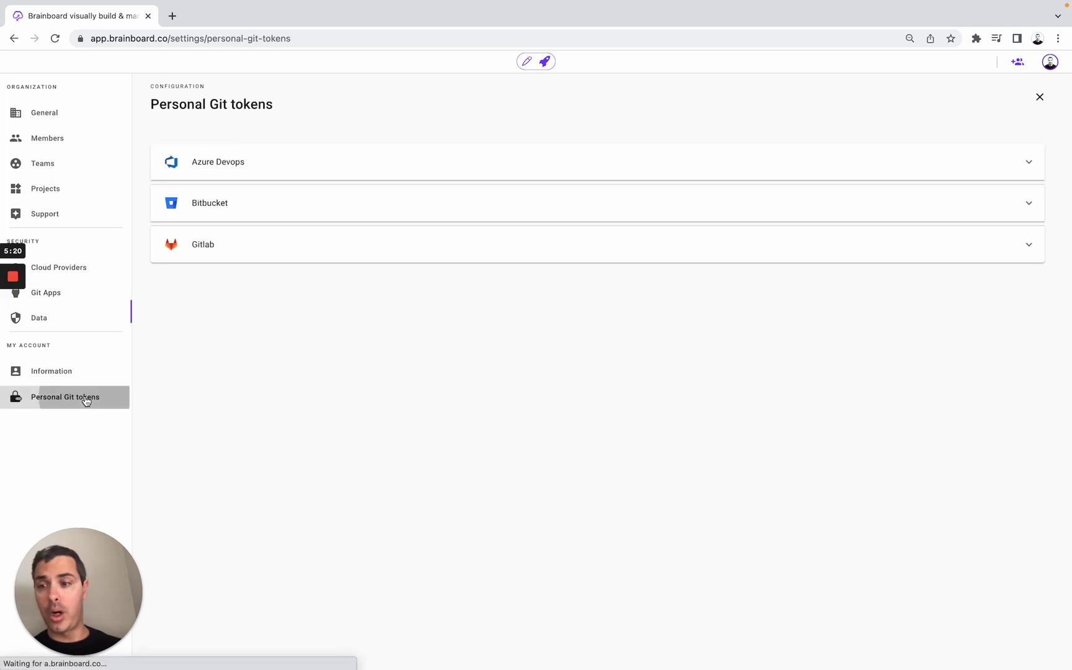
pyautogui.click(254, 171)
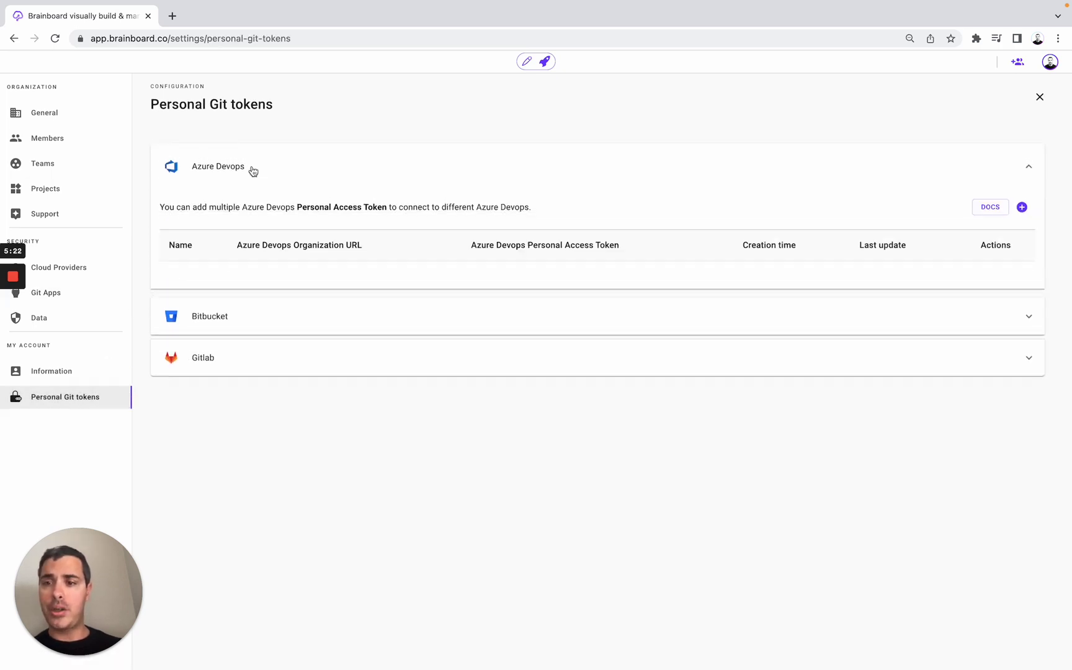
pyautogui.click(222, 317)
pyautogui.click(226, 363)
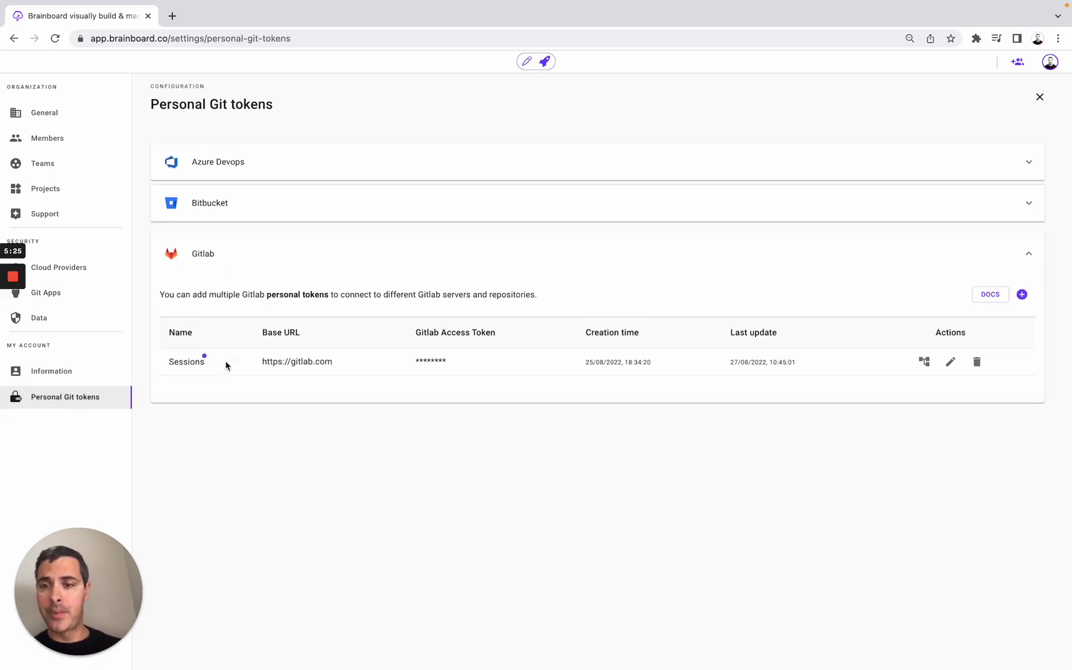
# - In Data Management, make the Terraform Backend card editable via its options menu
pyautogui.click(79, 318)
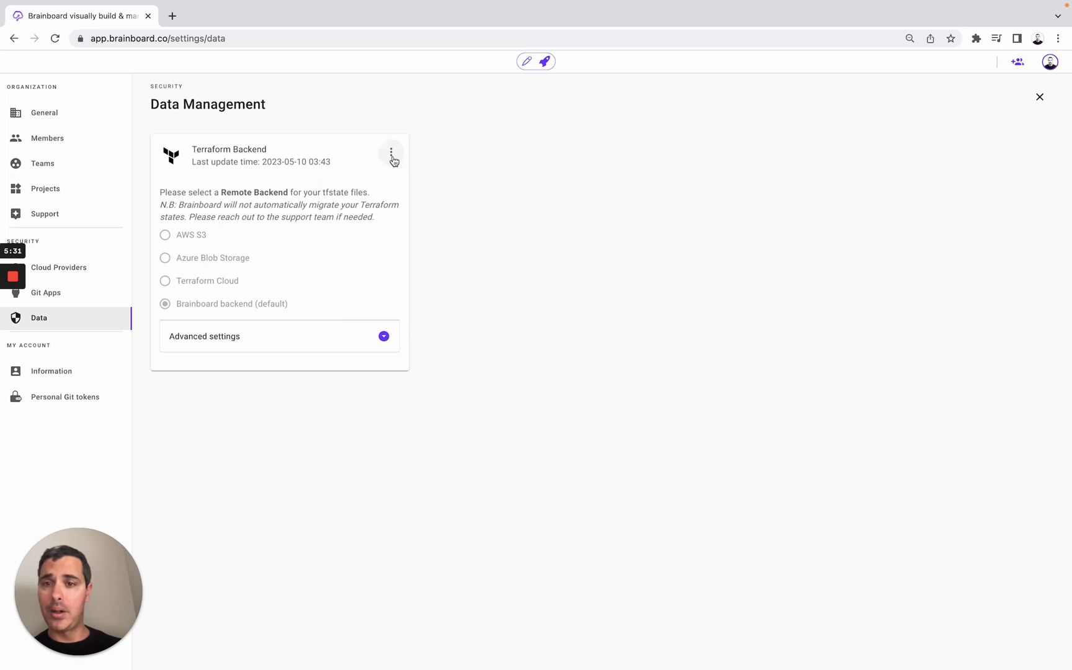
pyautogui.click(391, 154)
pyautogui.click(415, 155)
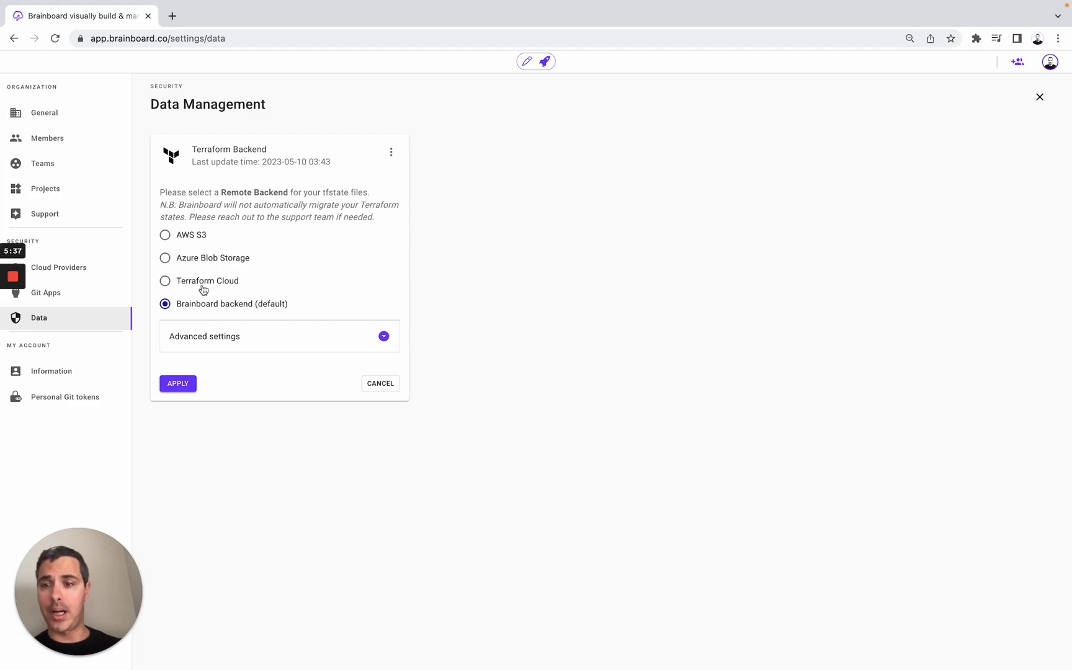
# - Browse to Brainboard Trainings > Dev in the projects browser to list its architectures
pyautogui.click(527, 62)
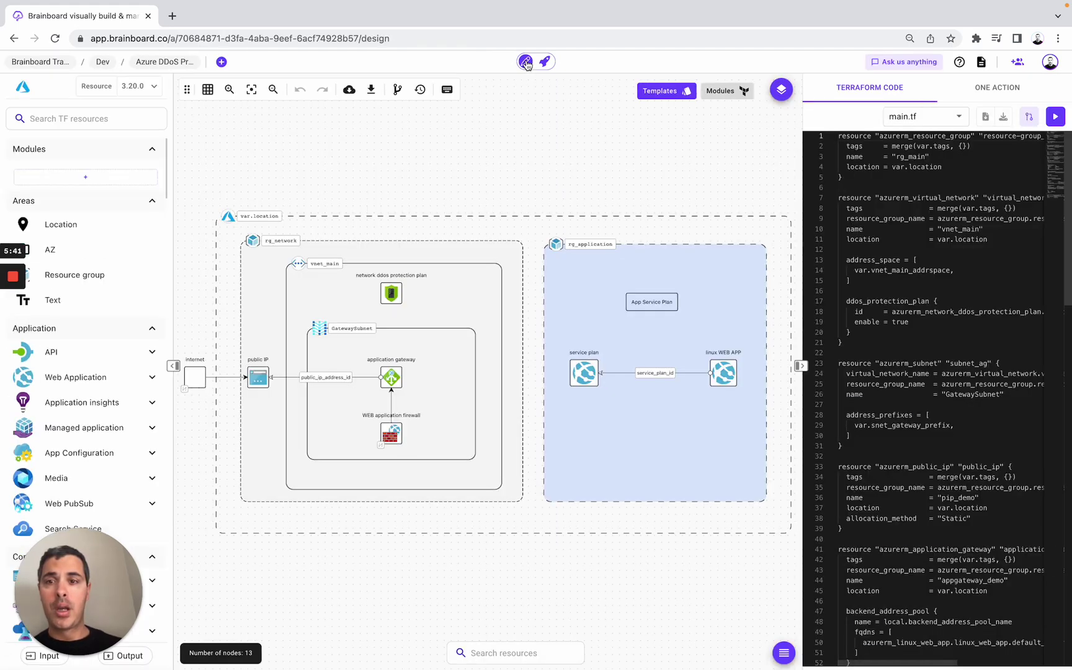
pyautogui.click(165, 63)
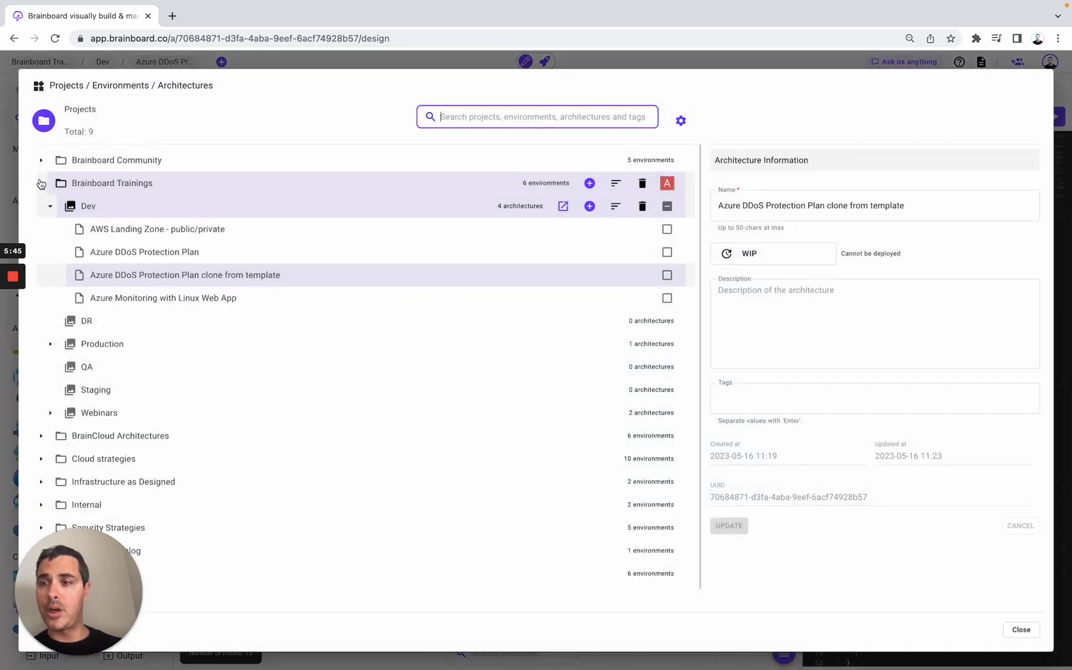
pyautogui.click(40, 184)
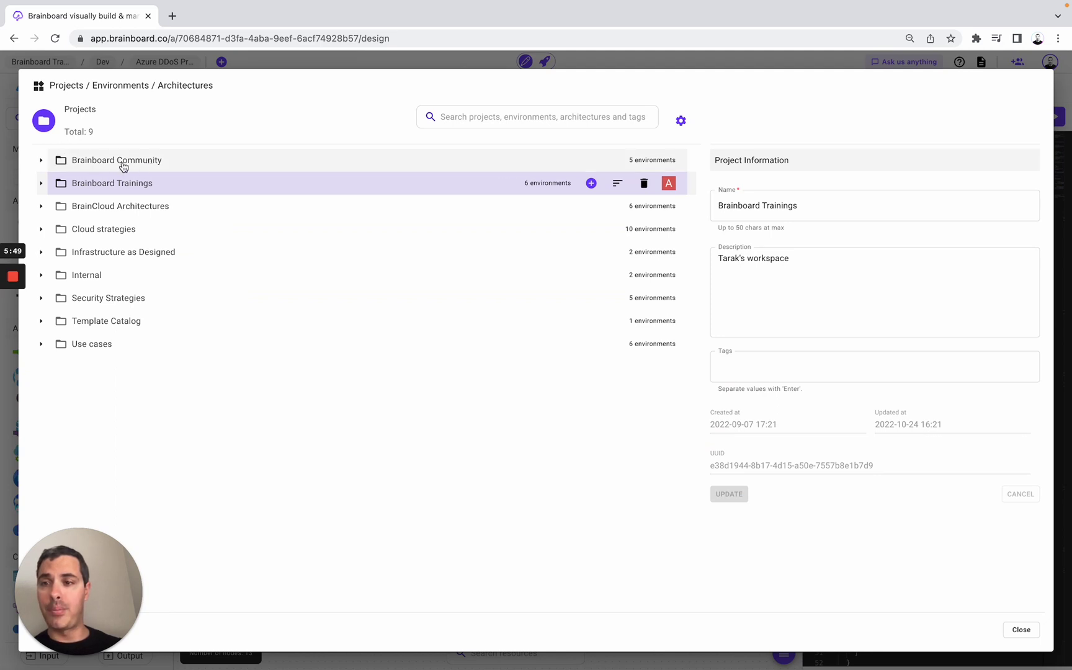
pyautogui.click(42, 184)
pyautogui.click(53, 214)
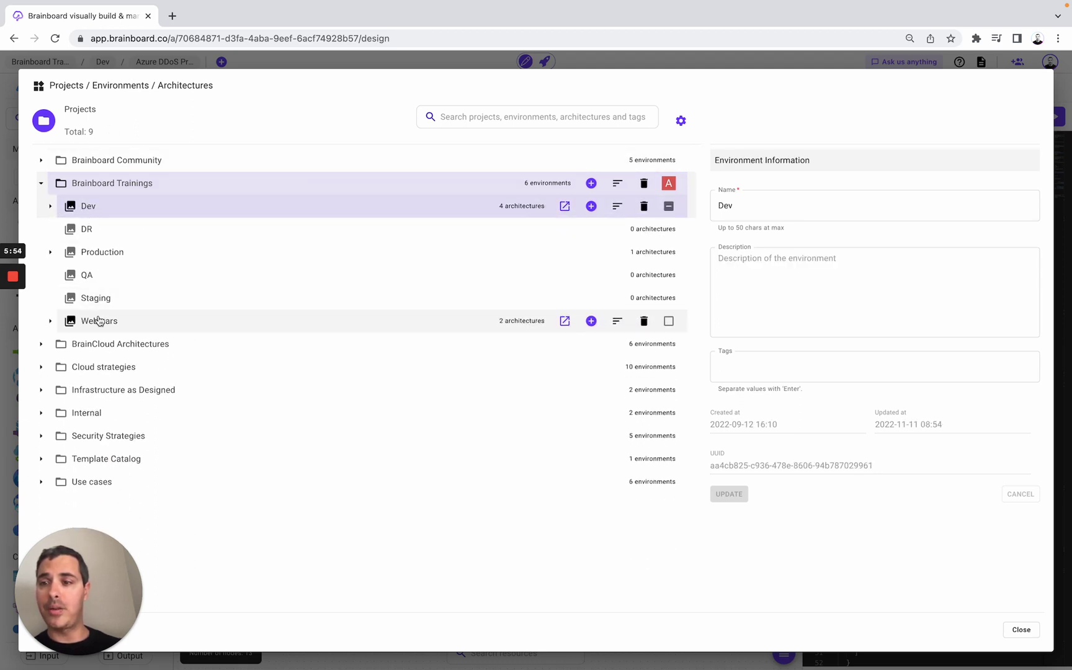
pyautogui.click(52, 207)
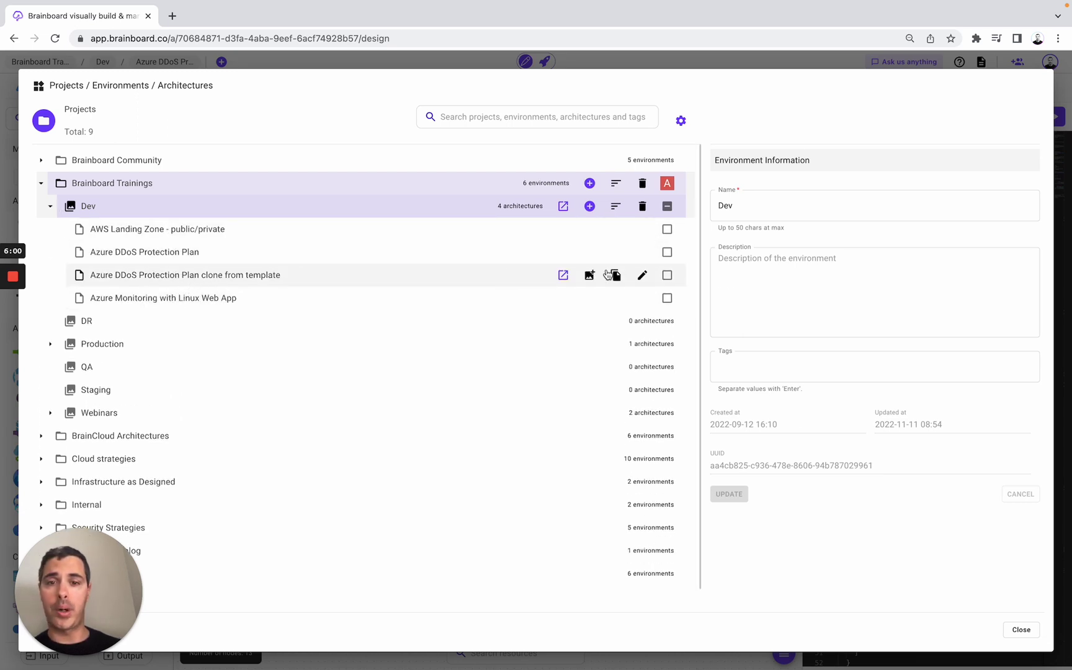
# - Rename the clone architecture to 'Azure DDoS Protection Plan', keep status WIP, and save it
pyautogui.click(643, 276)
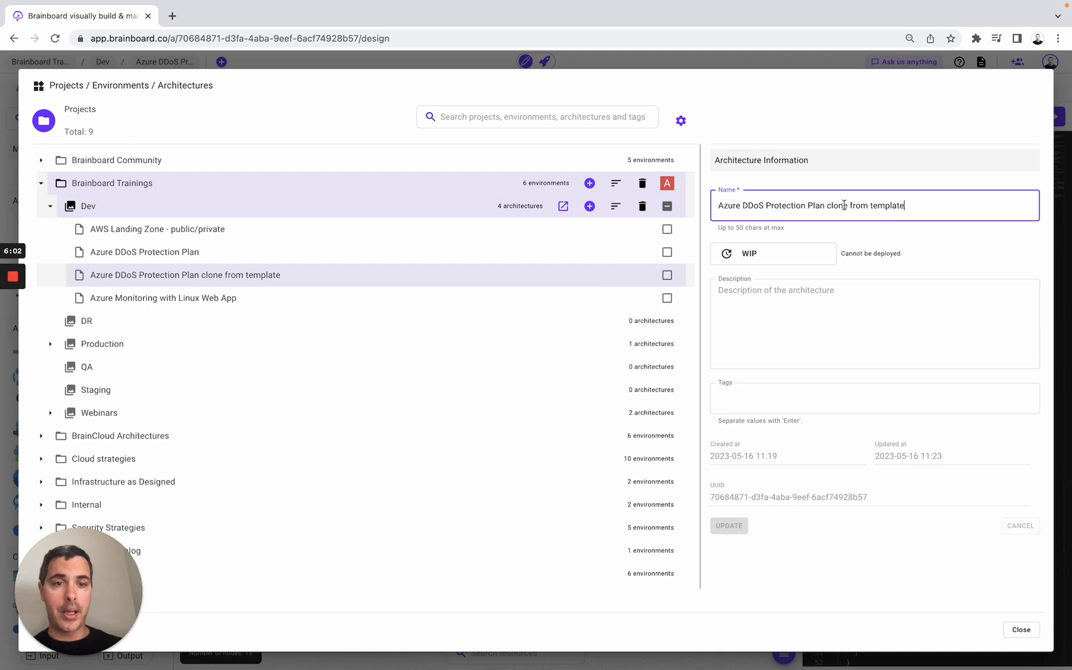
pyautogui.moveTo(828, 207); pyautogui.dragTo(925, 209)
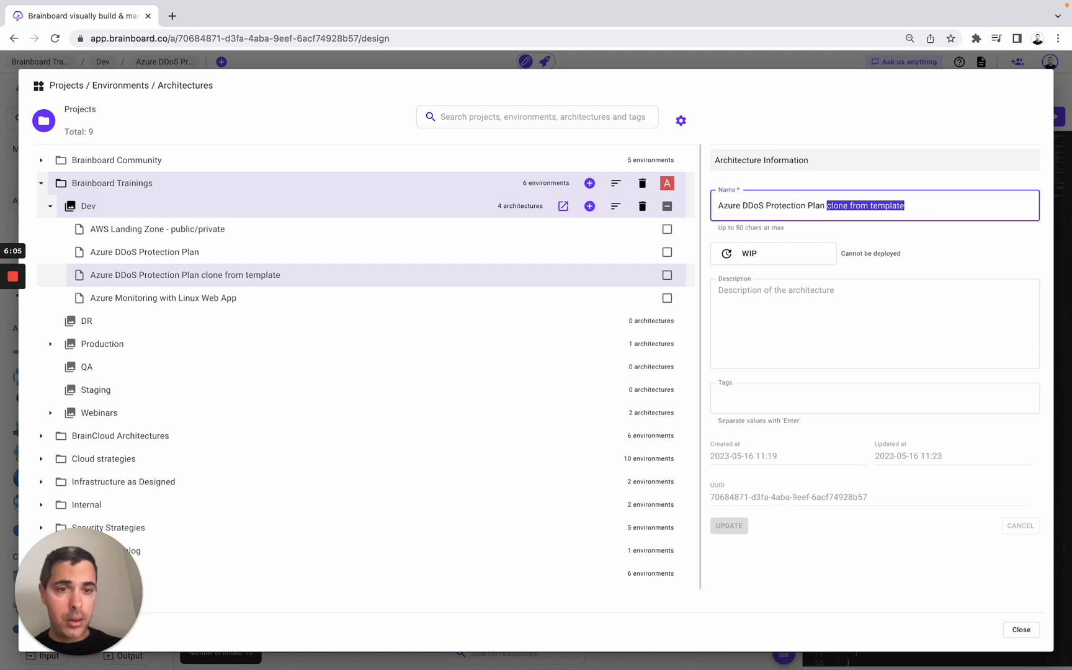
pyautogui.press('BackSpace')
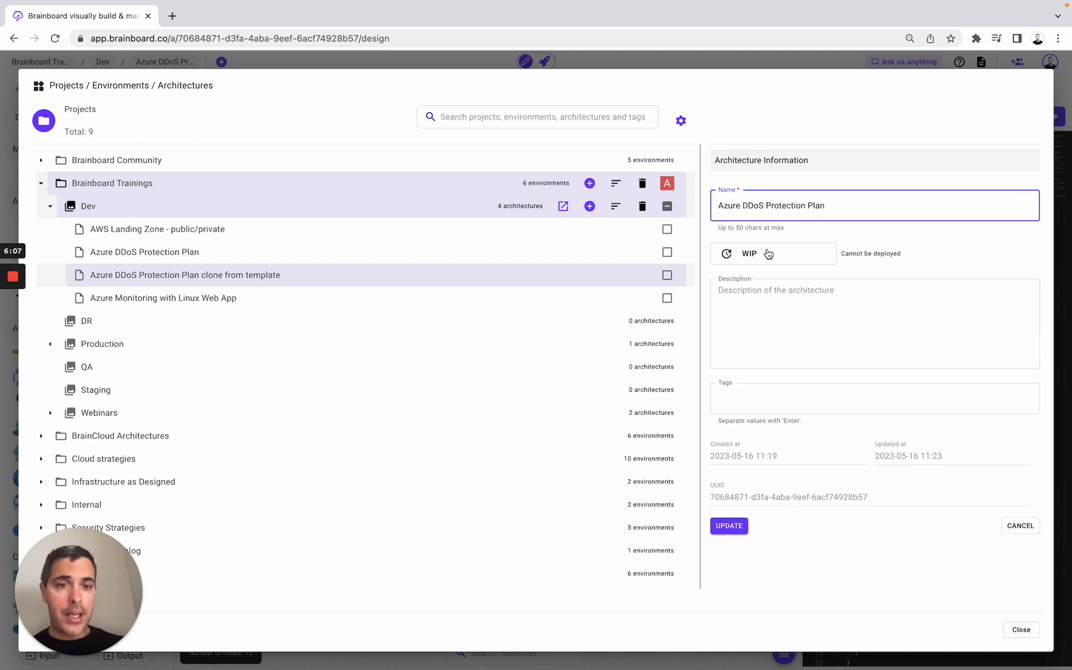
pyautogui.click(768, 254)
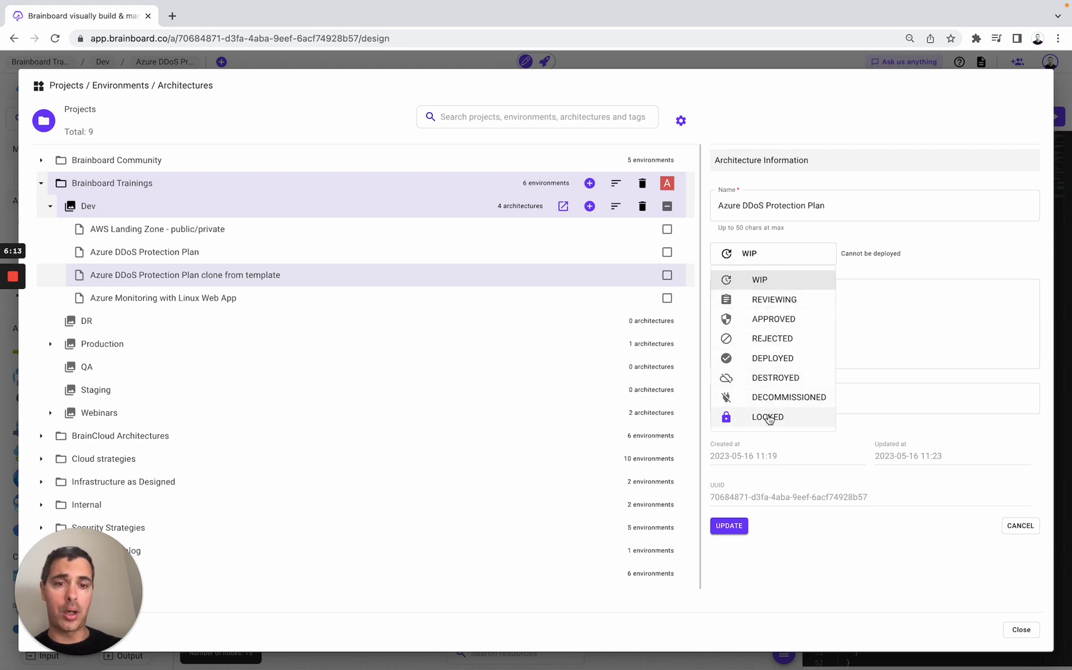
pyautogui.click(936, 324)
pyautogui.click(827, 314)
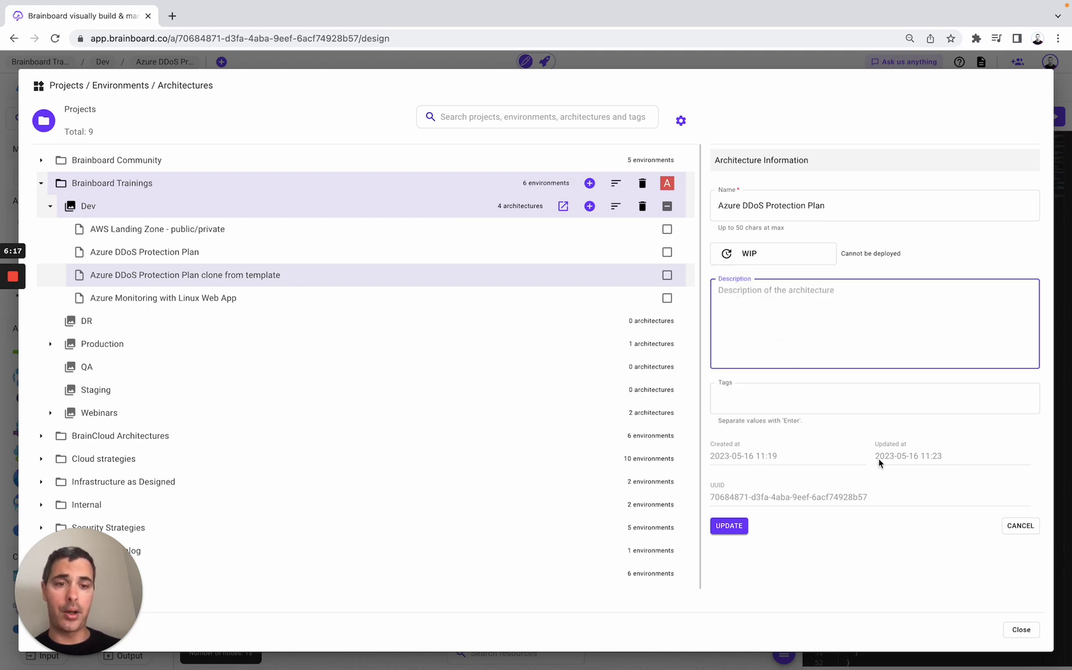
pyautogui.click(729, 526)
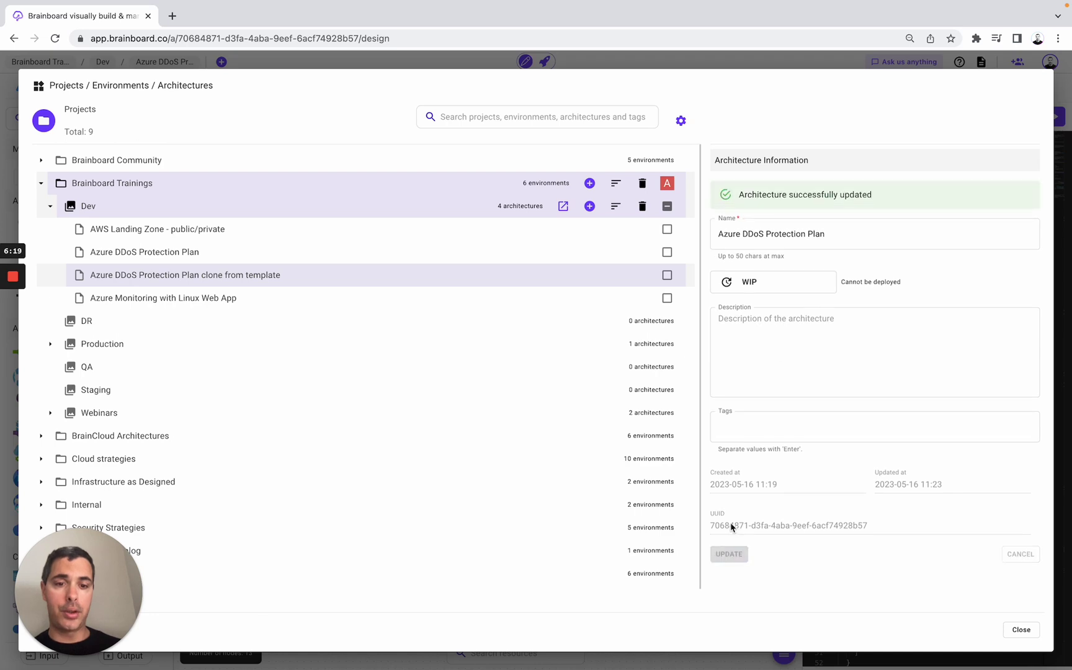
pyautogui.click(1020, 630)
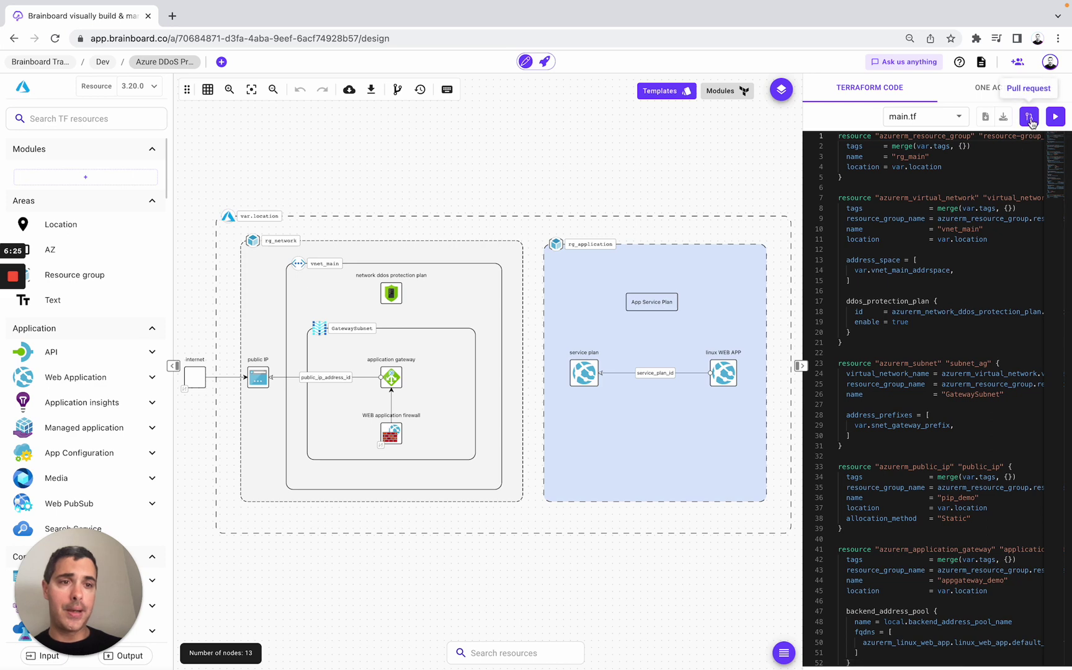
# - Look over the pull request form's git services without submitting, then show the one-action deployment panel
pyautogui.click(1029, 117)
pyautogui.click(424, 269)
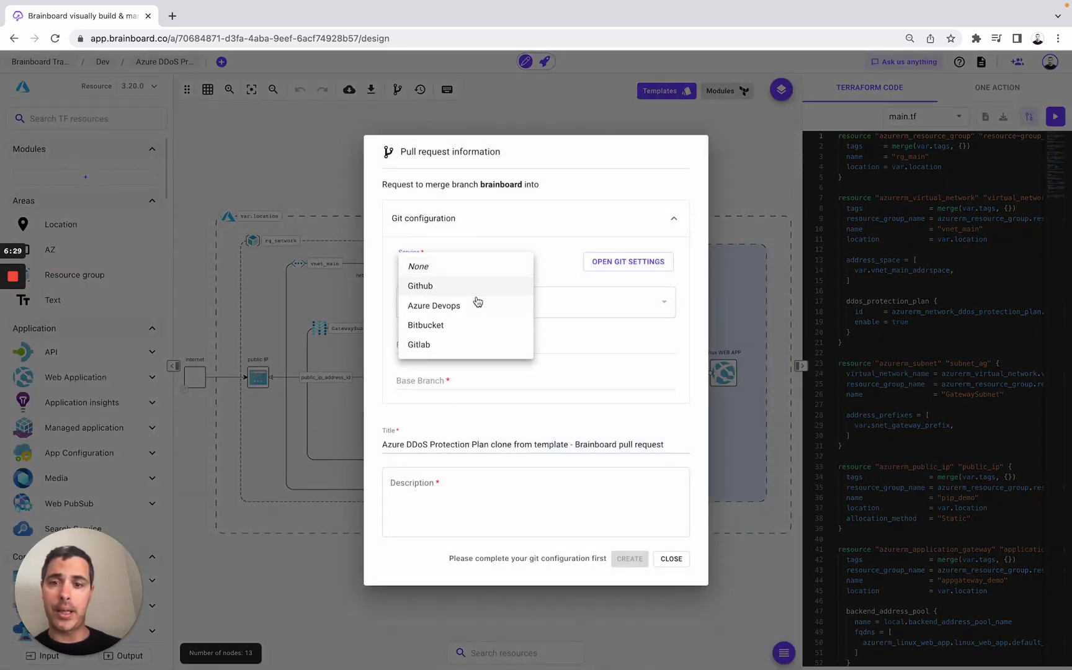
pyautogui.click(383, 322)
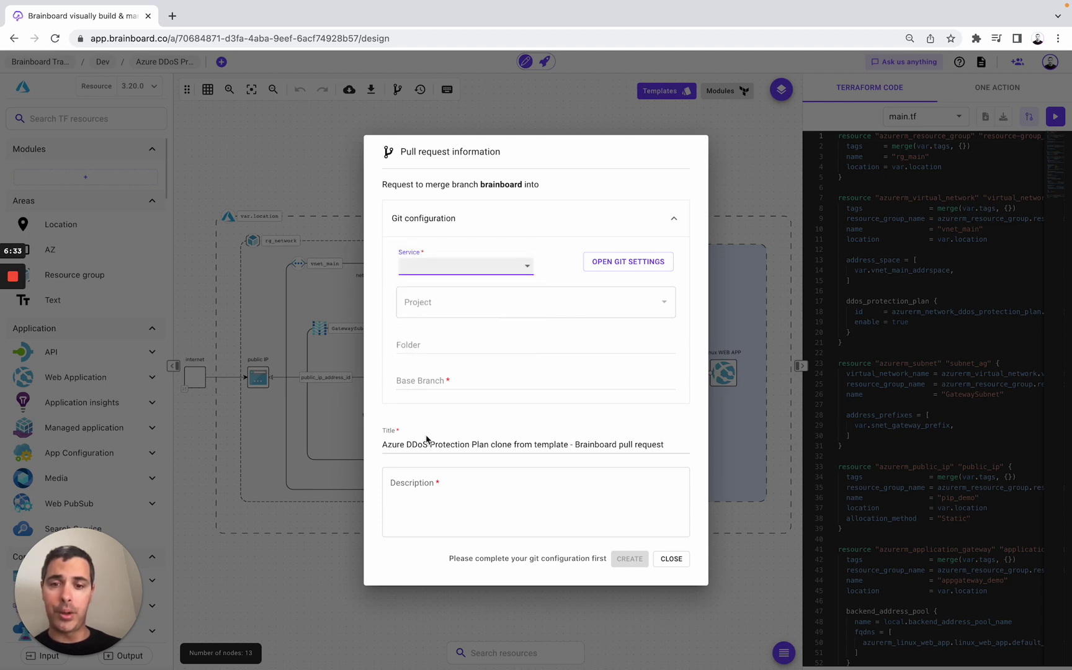
pyautogui.click(583, 116)
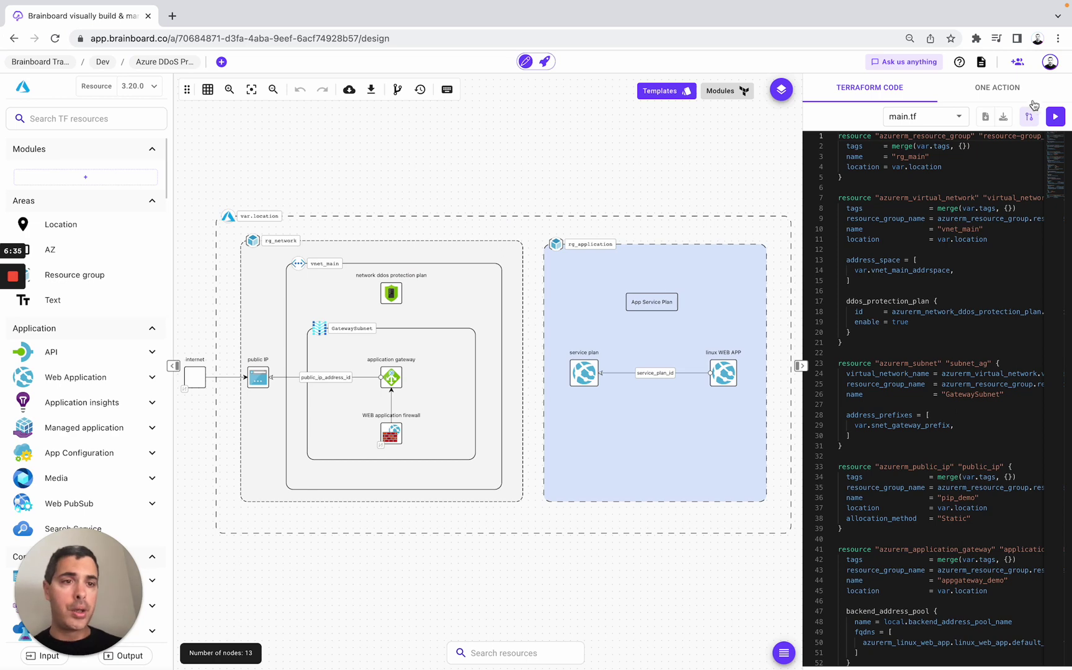
pyautogui.click(1000, 89)
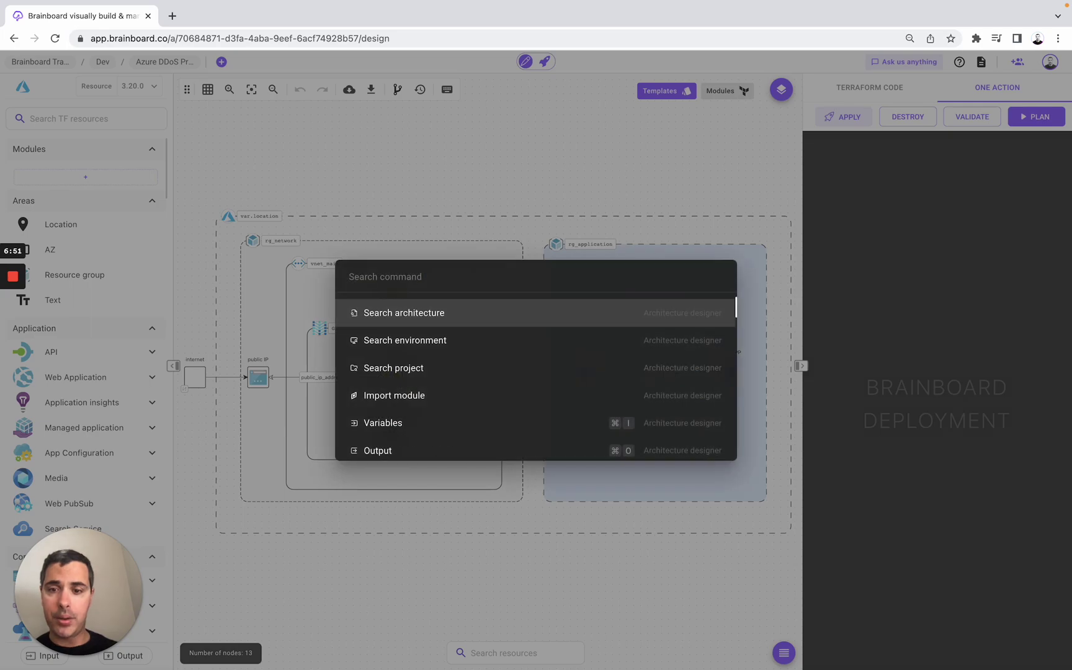
# - Open README.md by searching 'read' in the command palette, scroll through it, then close it
pyautogui.write('read')
pyautogui.press('Return')
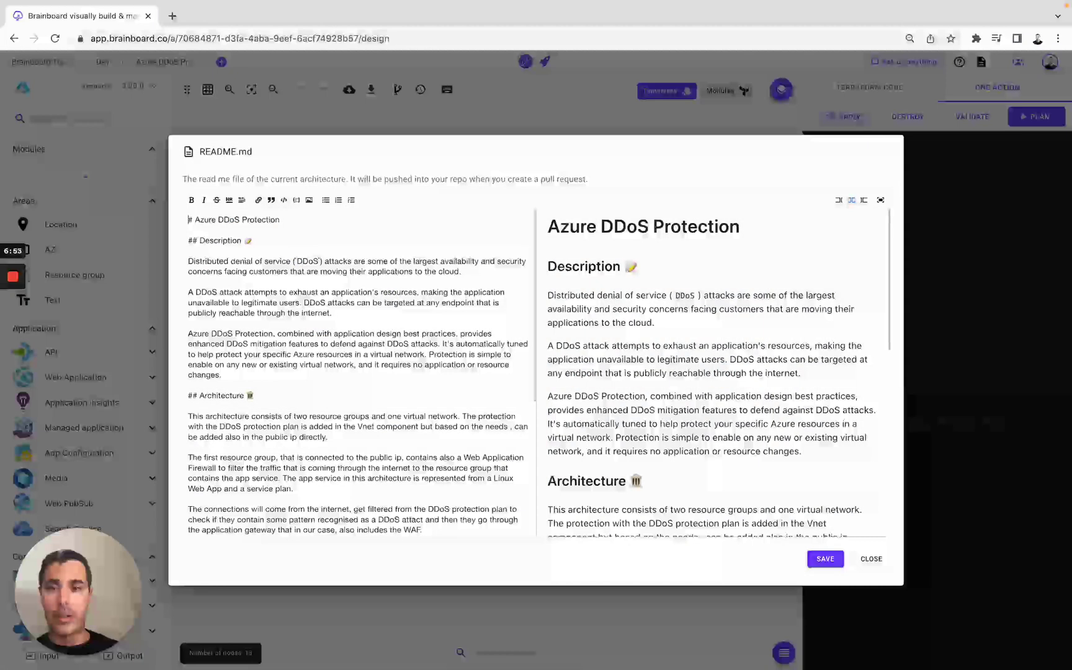
pyautogui.scroll(-10, 613, 338)
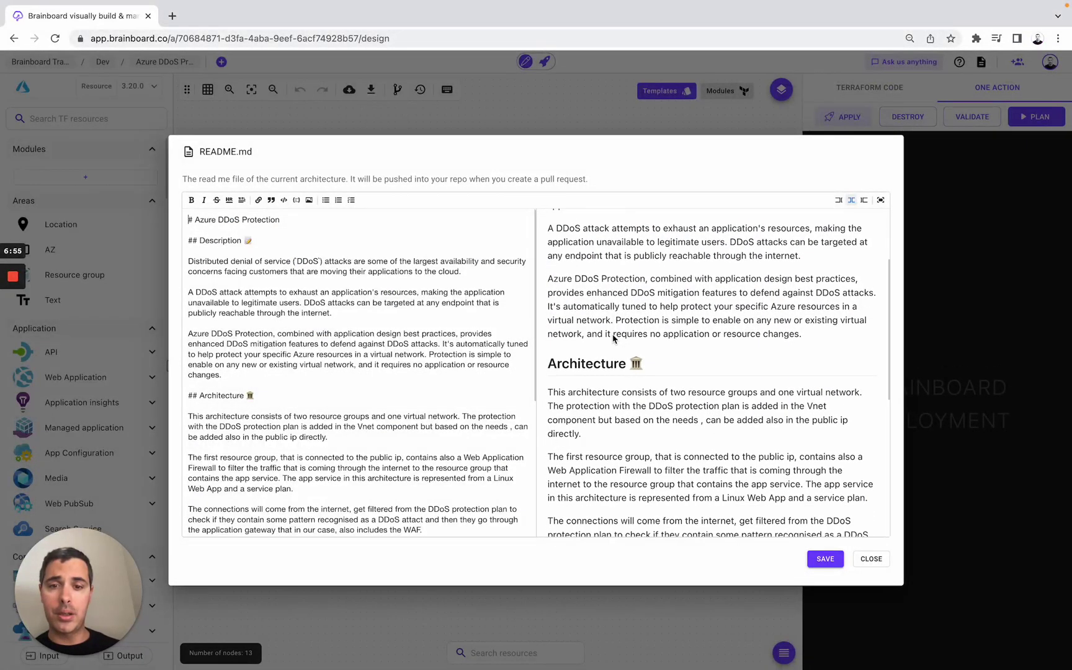
pyautogui.scroll(-1, 613, 339)
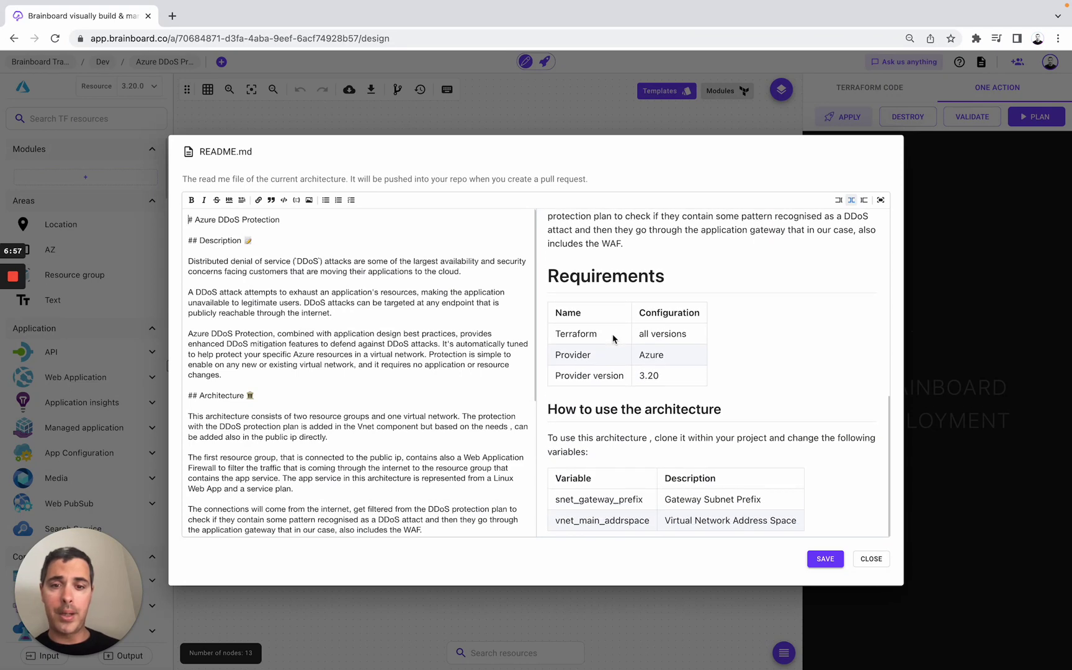
pyautogui.click(541, 118)
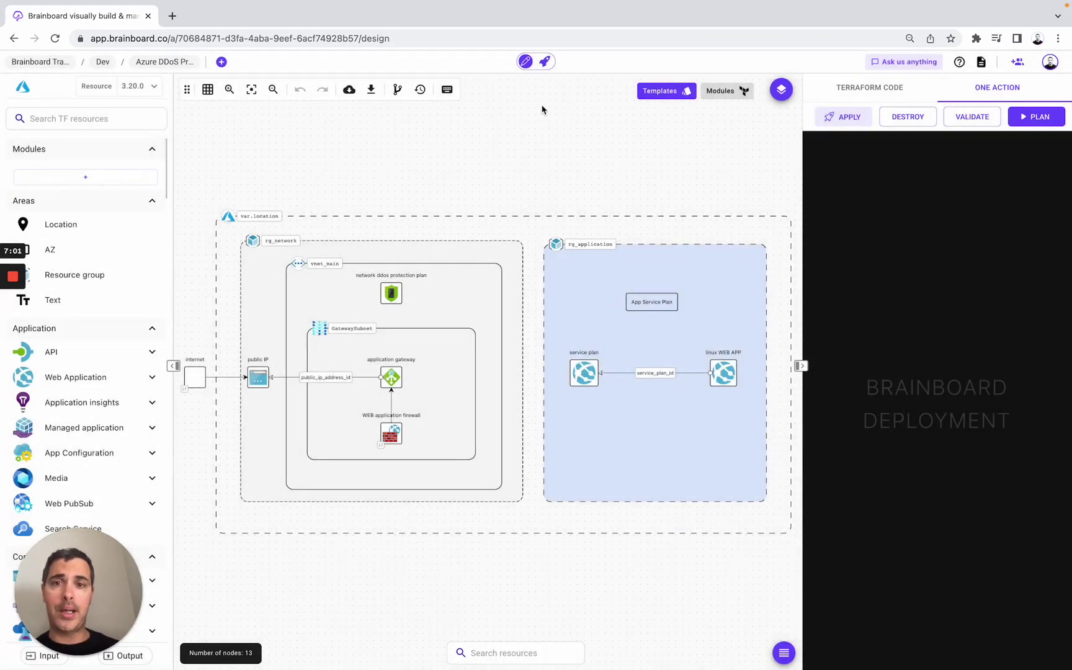
# - In the CI/CD engine, create a workflow named 'Terraform commands, Tfsec and Infracost'
pyautogui.click(545, 62)
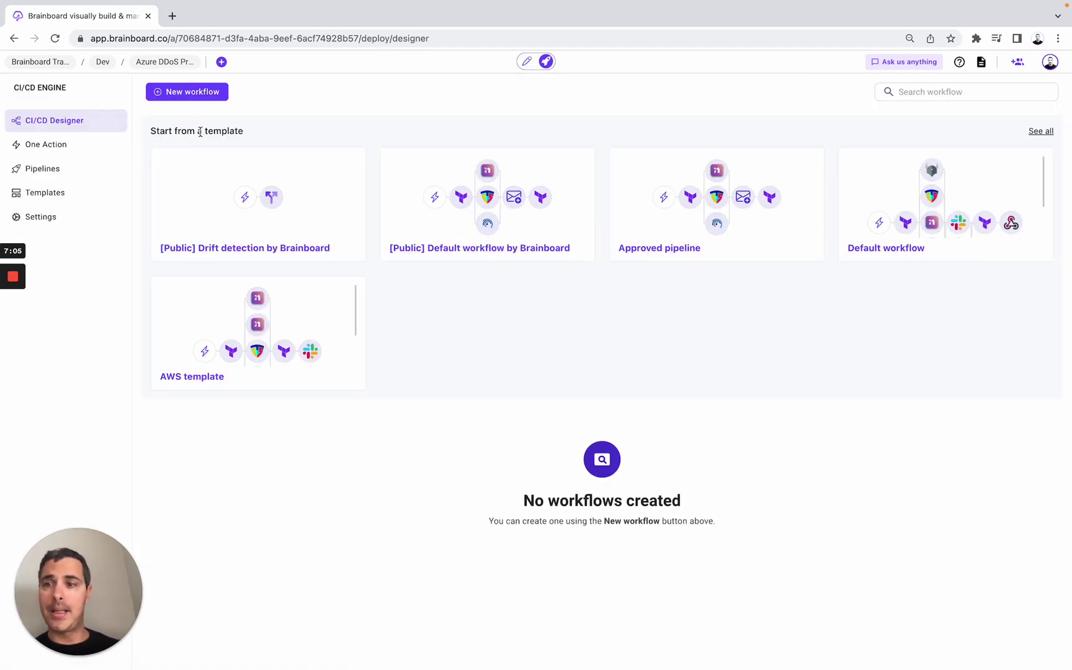
pyautogui.click(196, 105)
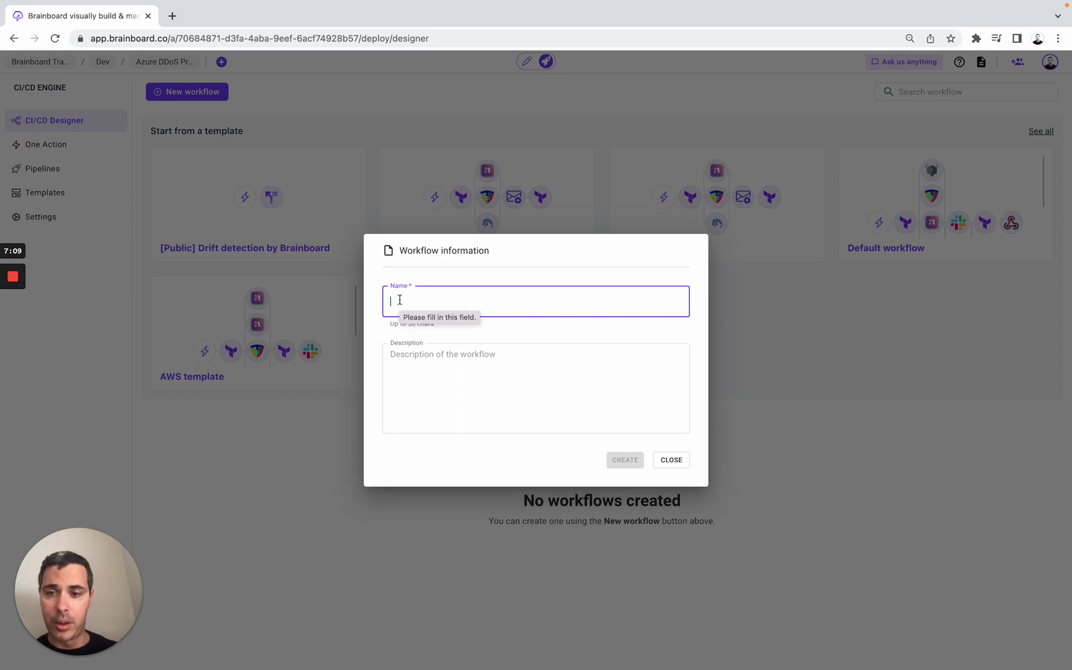
pyautogui.write('Terr')
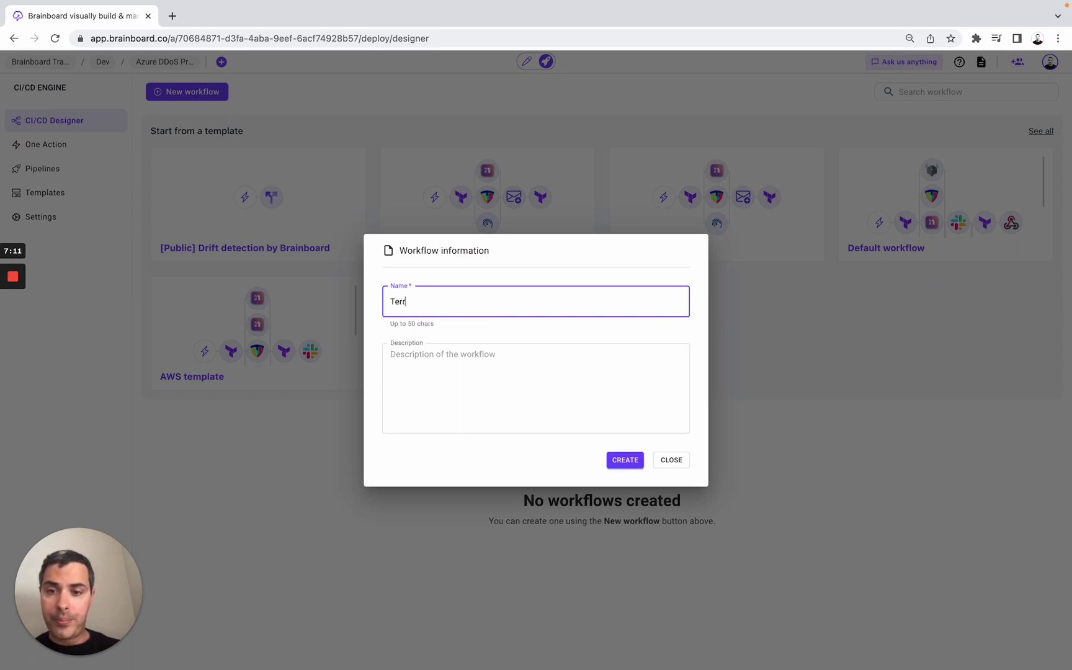
pyautogui.write('afo')
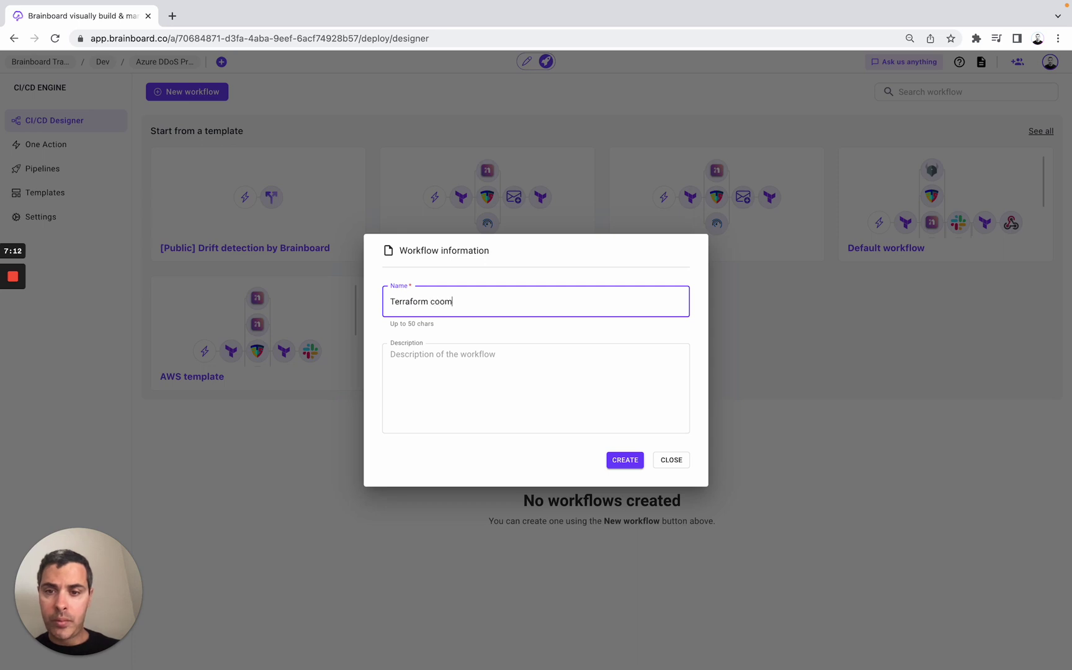
pyautogui.write('rm commands,')
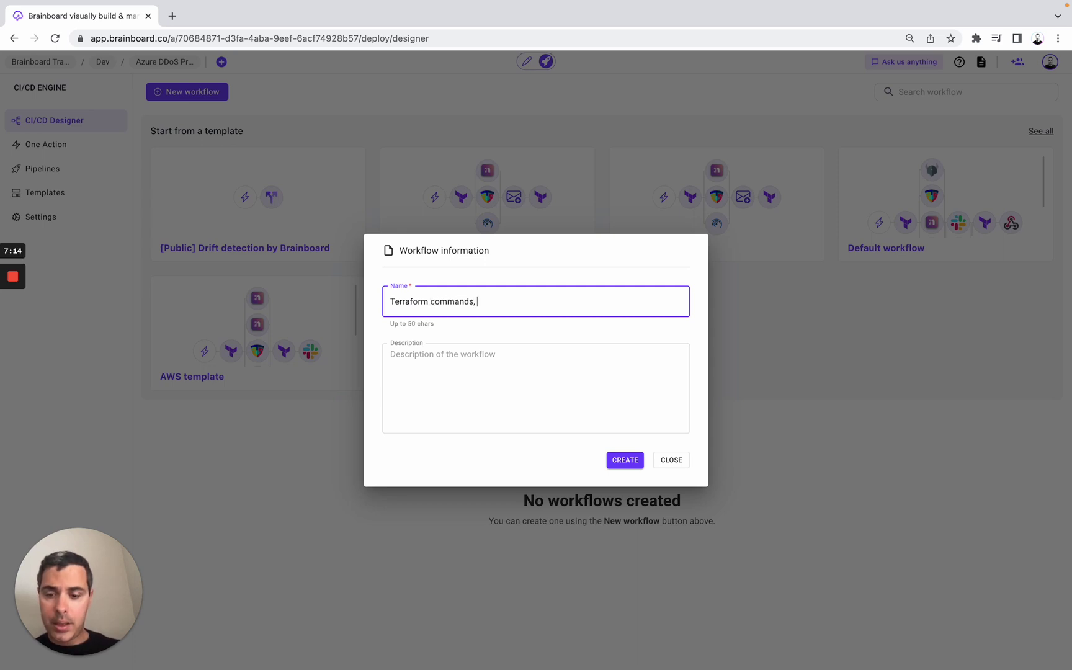
pyautogui.write(' Tfsec and Infracost')
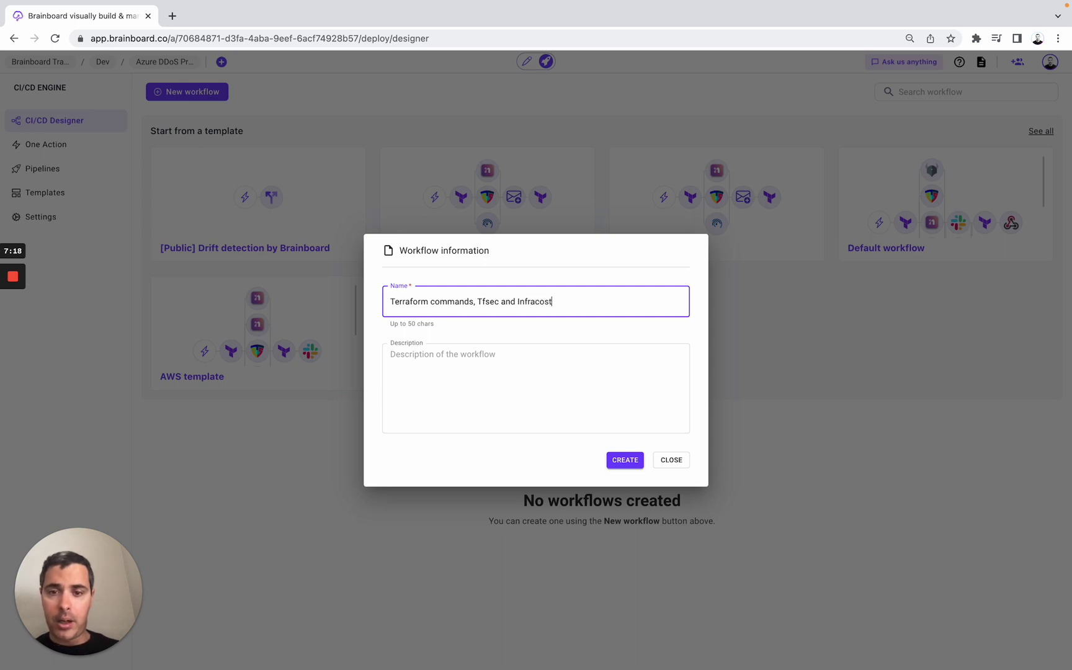
pyautogui.click(618, 462)
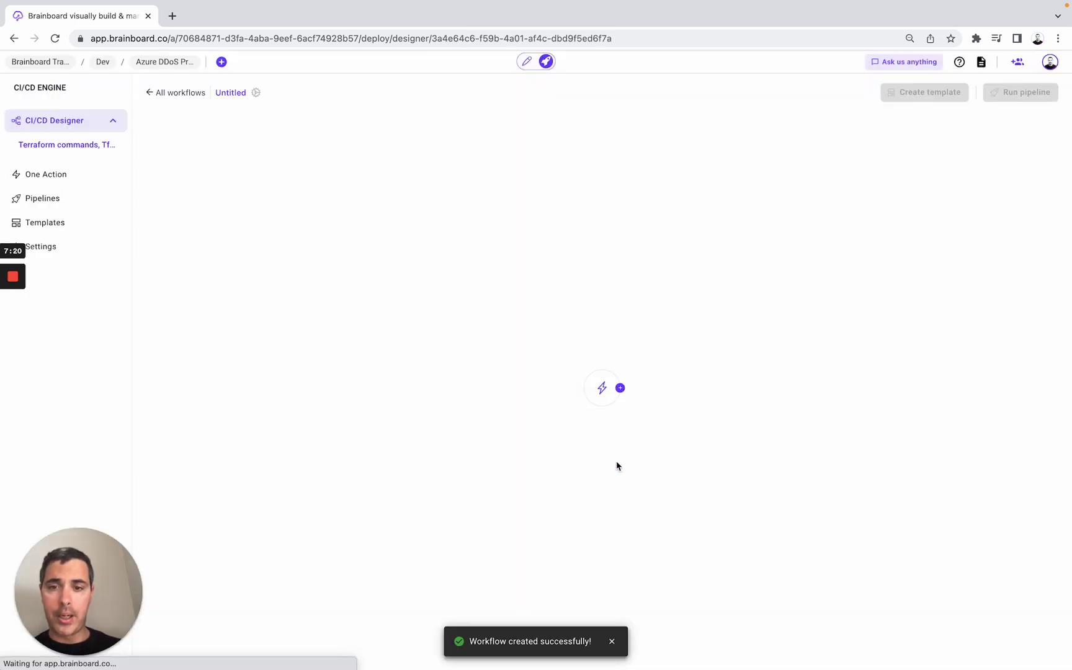
# - Add a Terraform task named 'Code validation' with the default plan command and save it
pyautogui.click(619, 388)
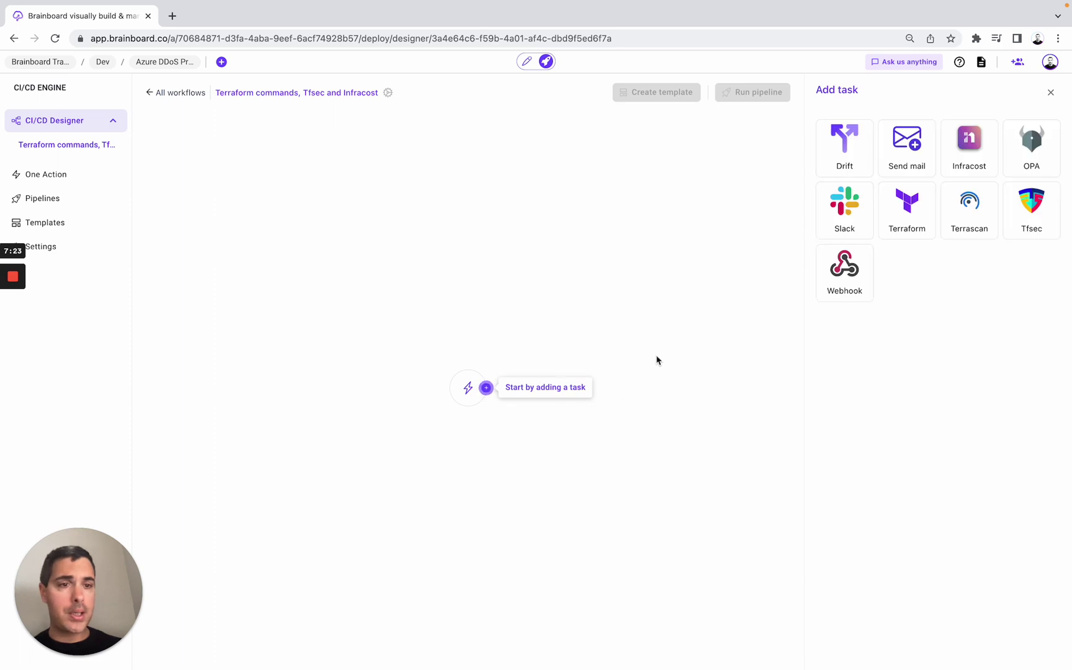
pyautogui.click(915, 225)
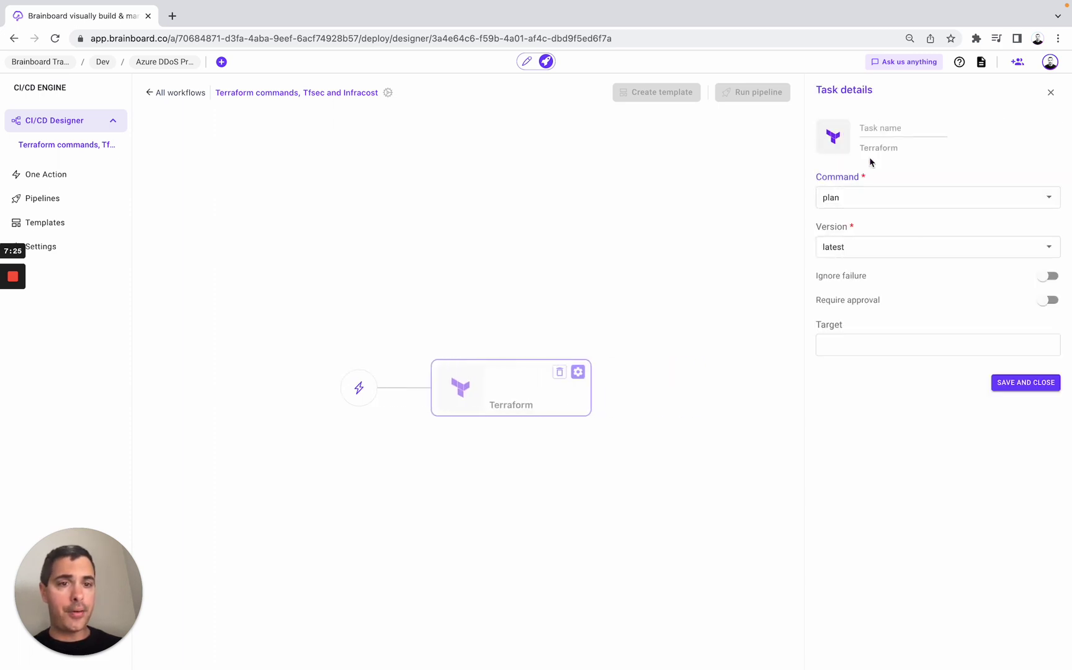
pyautogui.click(881, 129)
pyautogui.write('Code')
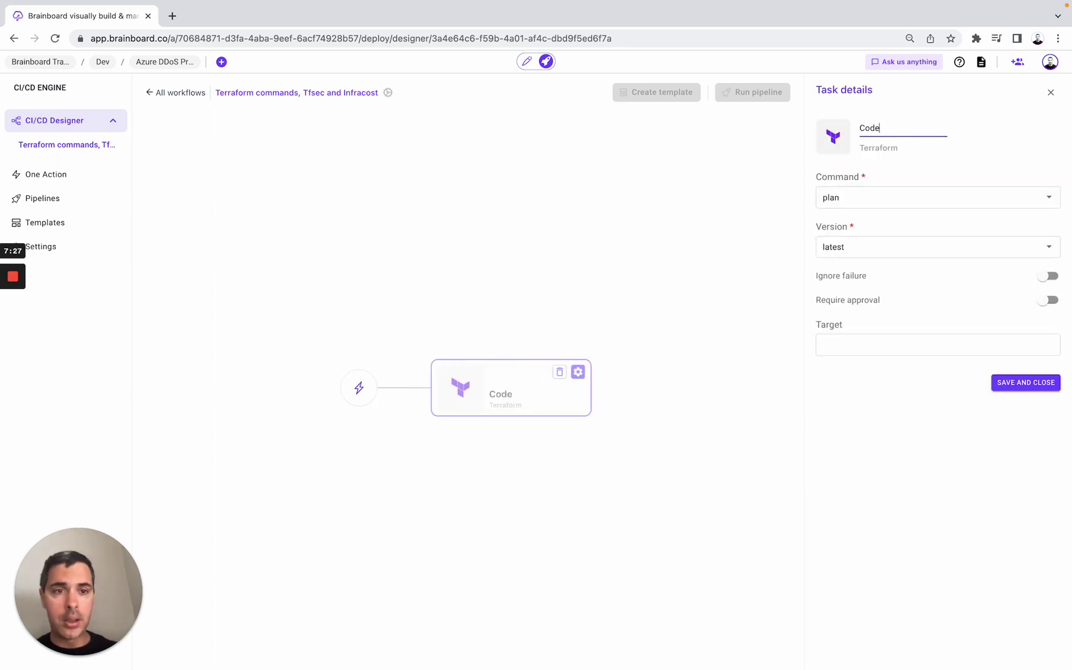
pyautogui.write(' validation')
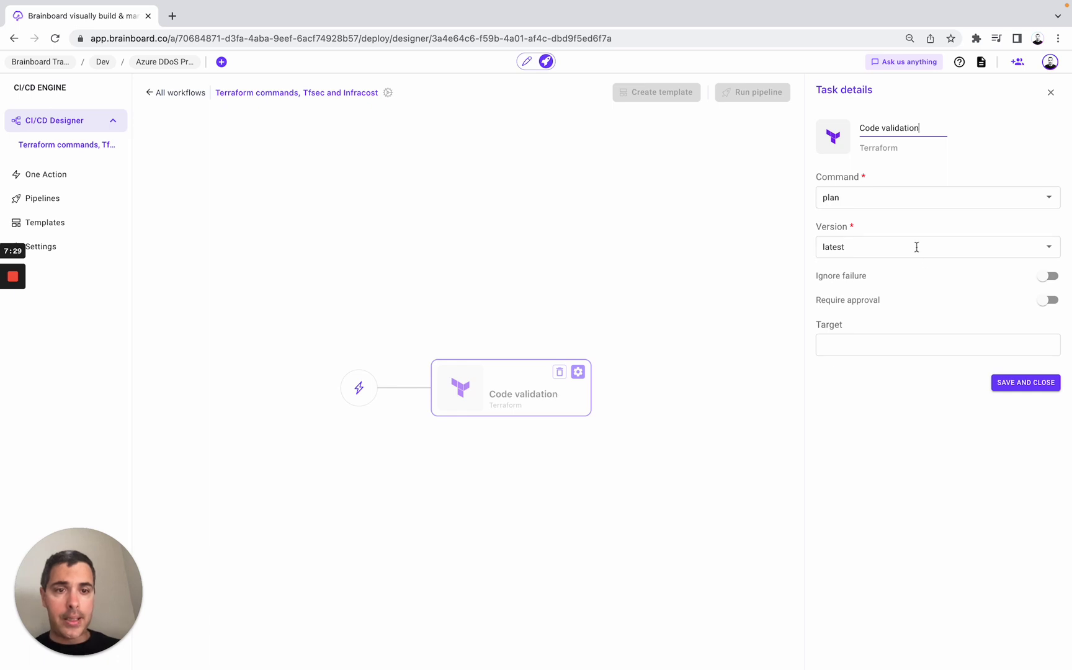
pyautogui.click(1017, 384)
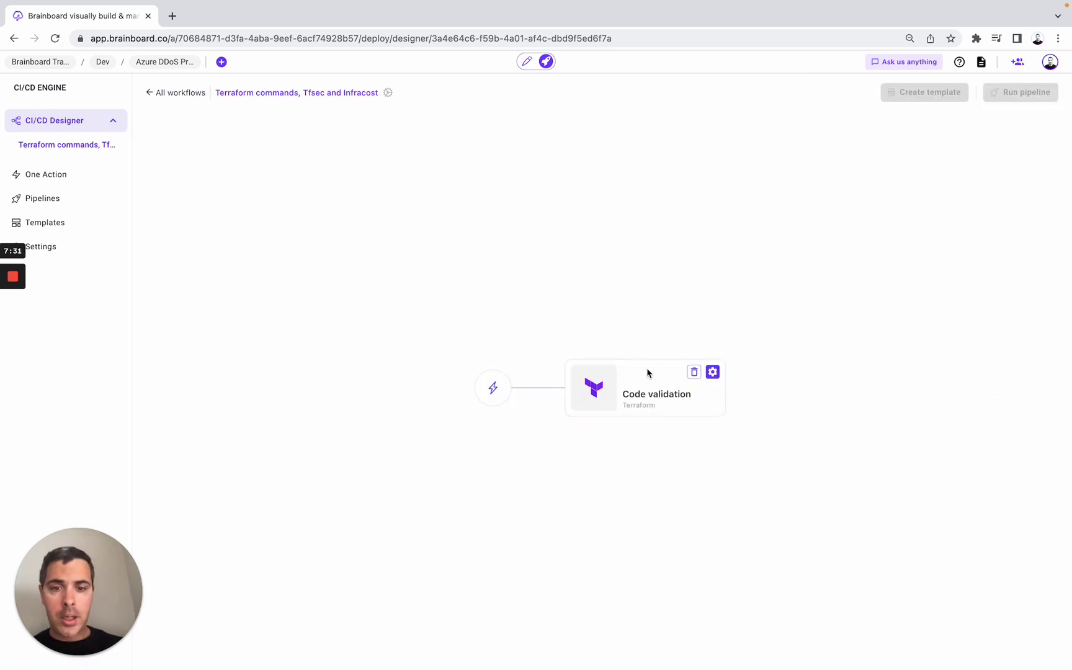
# - Add an Infracost task named 'Cost optimization' after Code validation, pasting in the Infracost API key
pyautogui.click(733, 388)
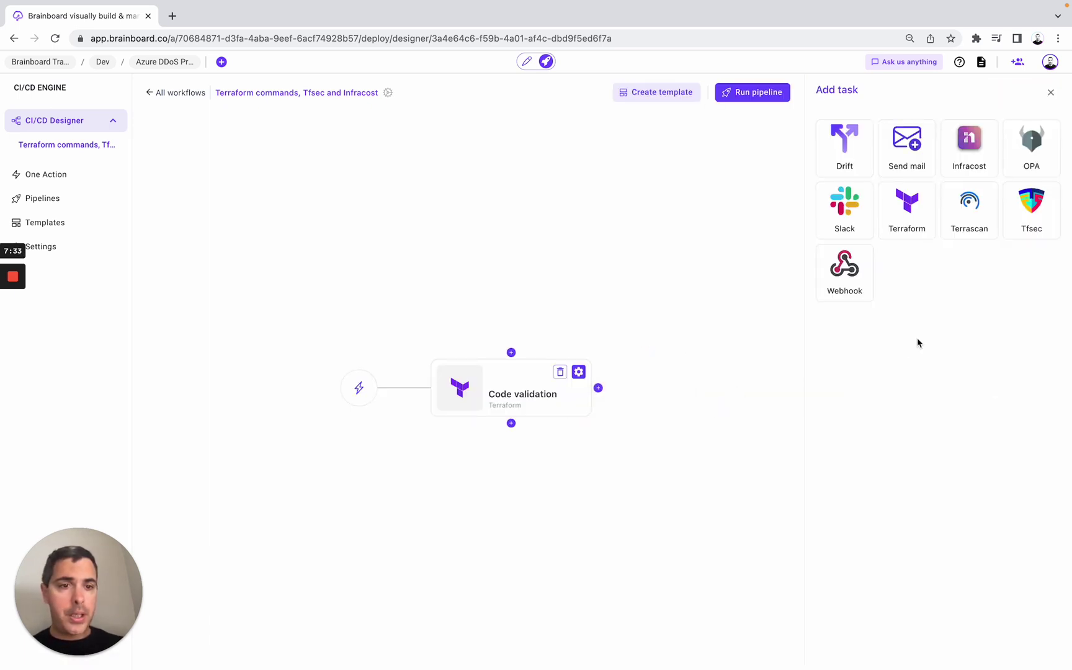
pyautogui.click(969, 145)
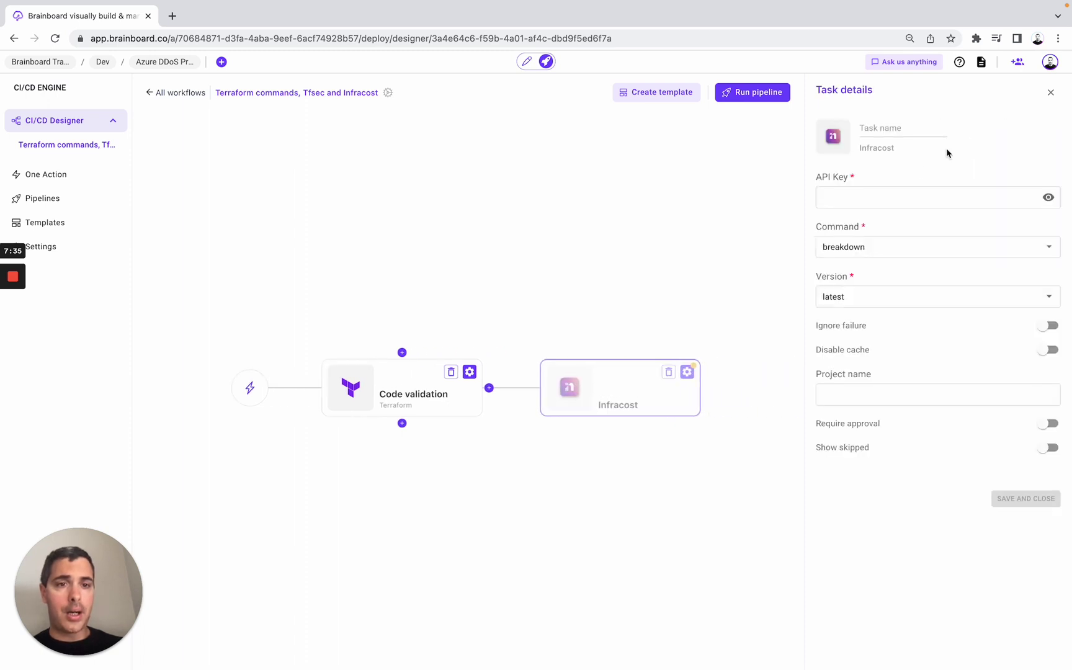
pyautogui.click(873, 196)
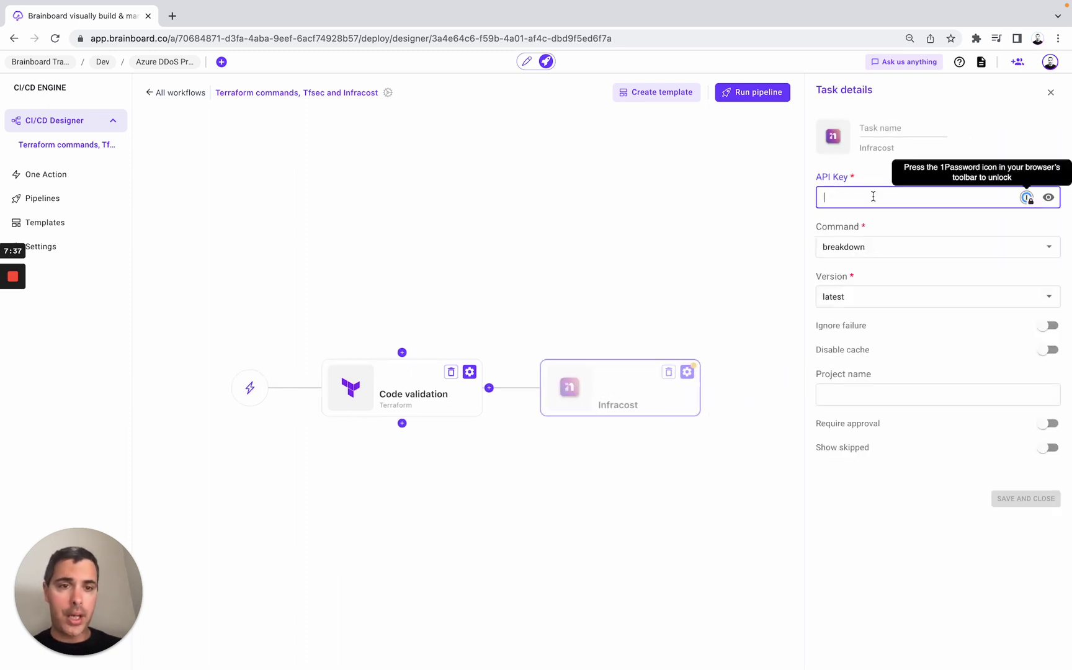
pyautogui.press('super+v')
pyautogui.click(892, 131)
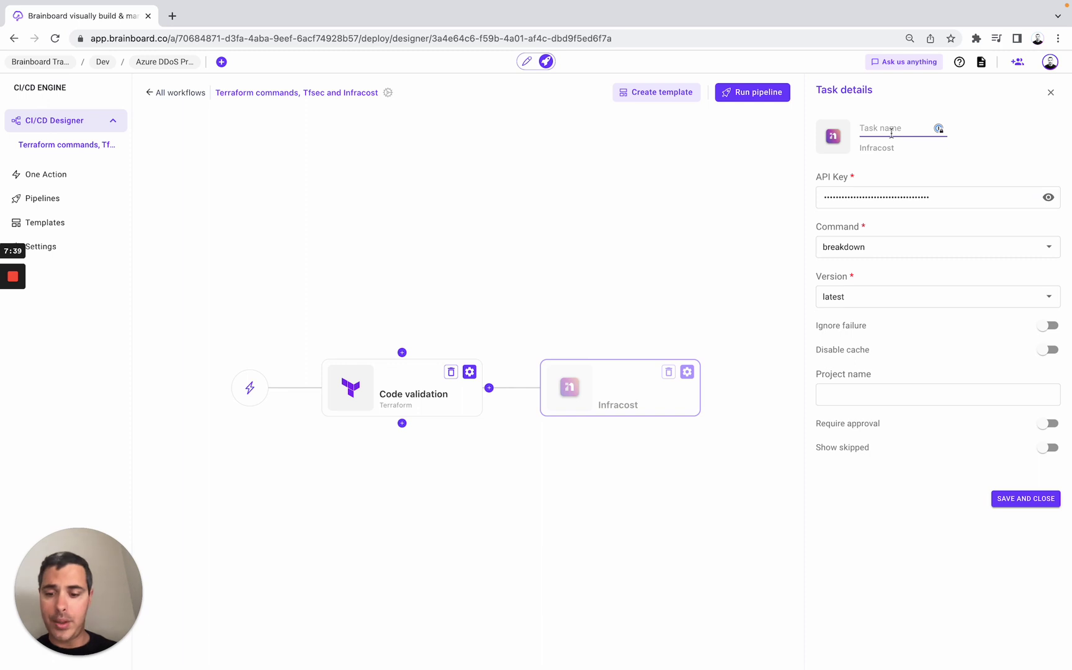
pyautogui.write('Cost optimmi')
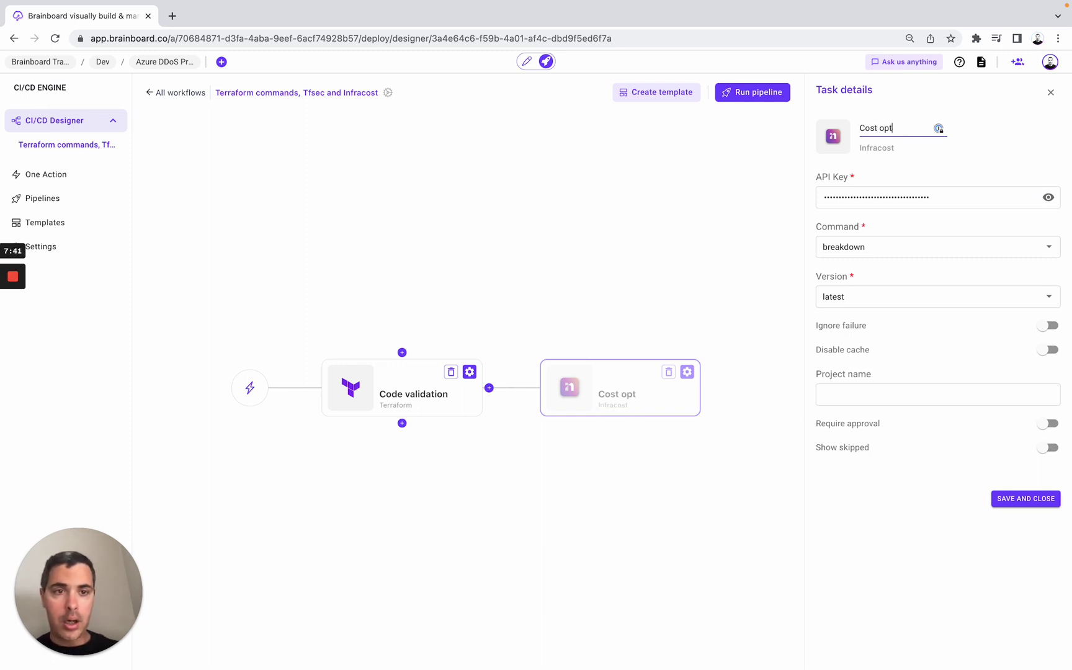
pyautogui.press('BackSpace')
pyautogui.press('BackSpace')
pyautogui.write('mmiz')
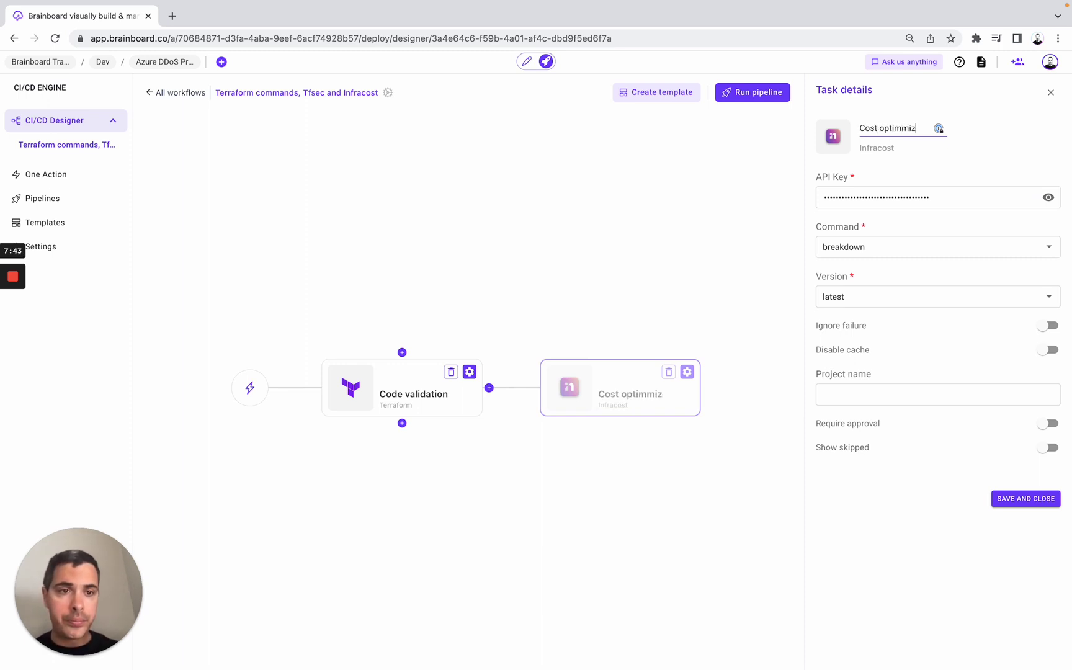
pyautogui.press('BackSpace')
pyautogui.press('BackSpace')
pyautogui.press('BackSpace')
pyautogui.write('ization')
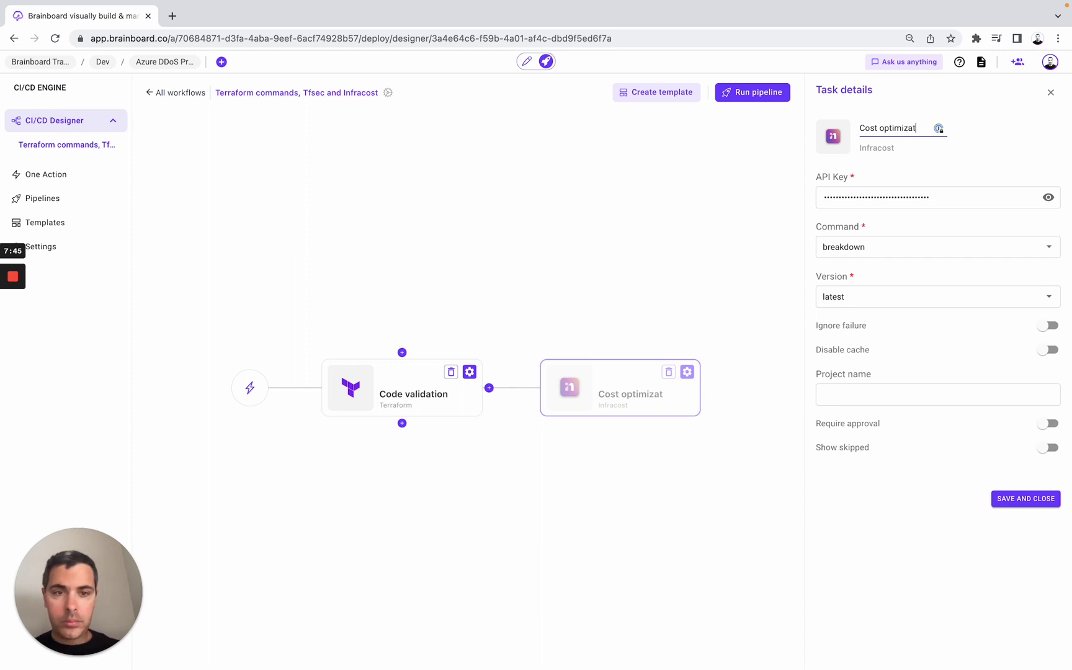
pyautogui.click(1025, 499)
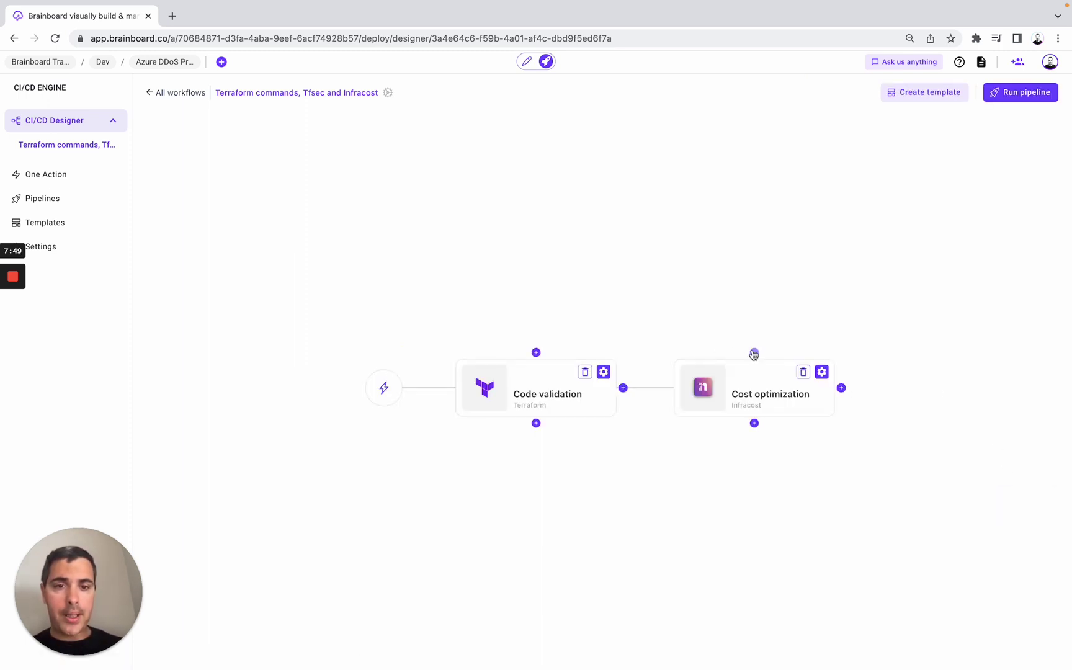
# - Add a parallel Tfsec task named 'Security check' and save it
pyautogui.click(754, 351)
pyautogui.click(1035, 211)
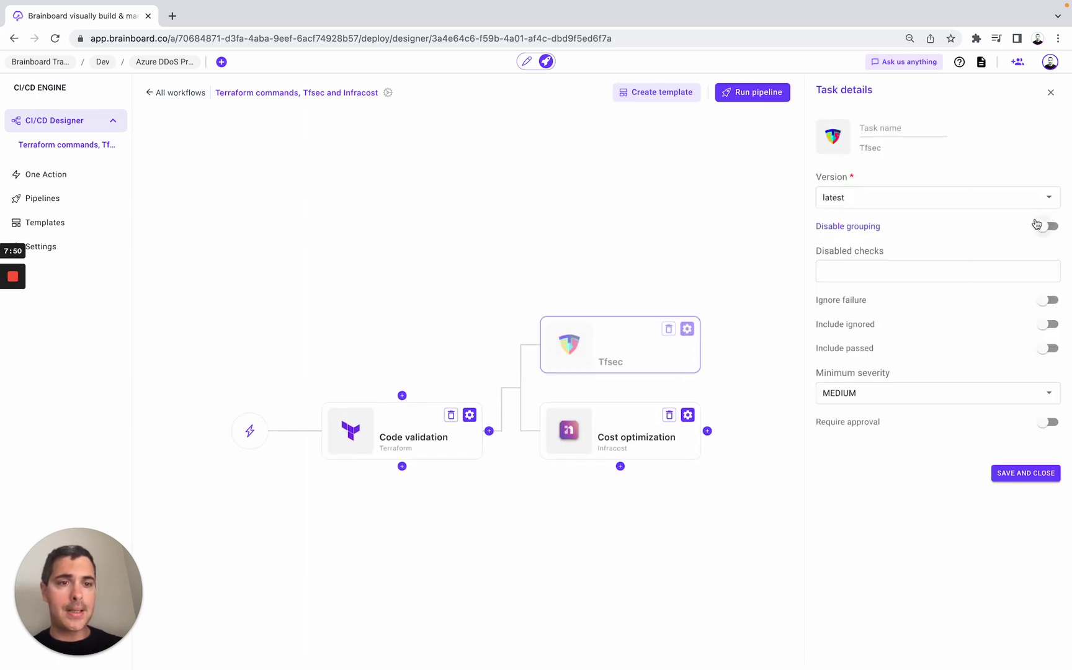
pyautogui.click(878, 127)
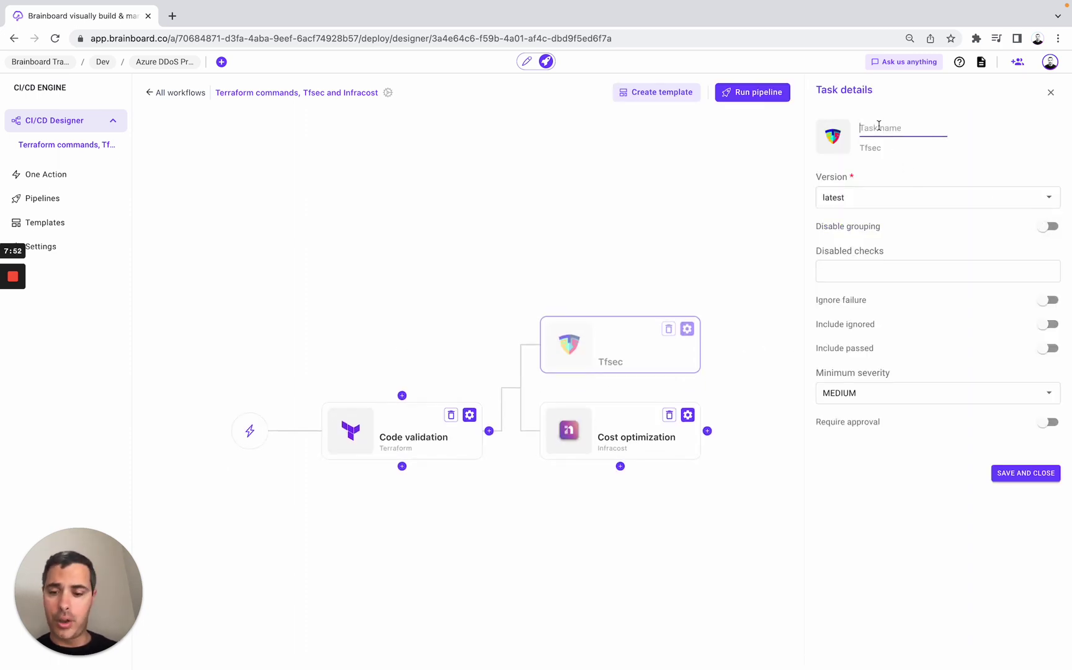
pyautogui.write('Securit')
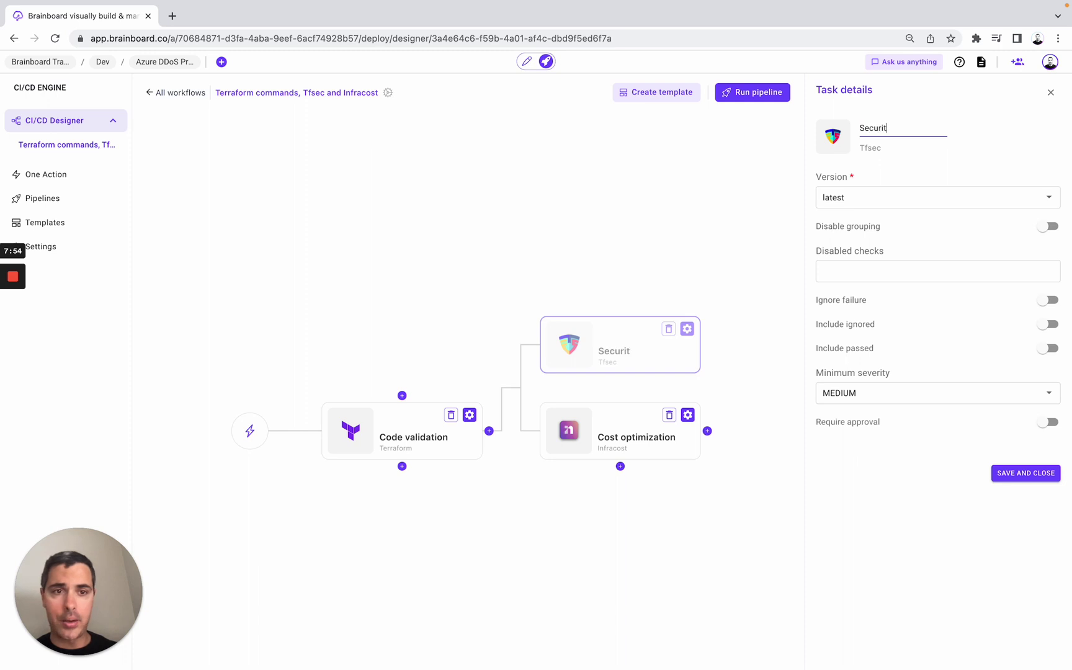
pyautogui.write('y check')
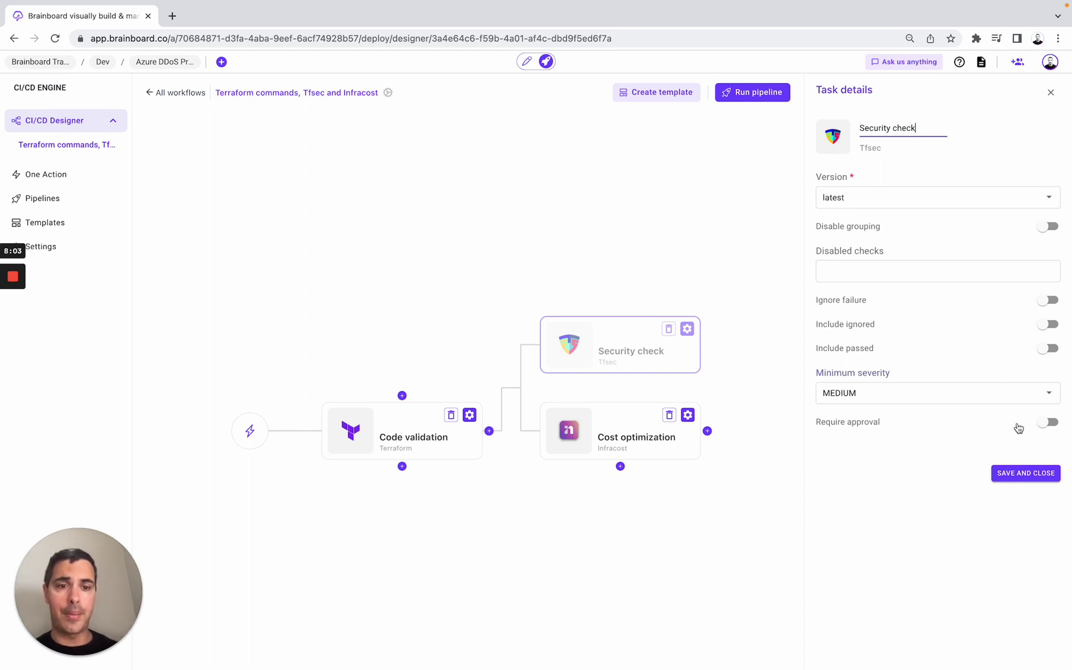
pyautogui.click(1030, 478)
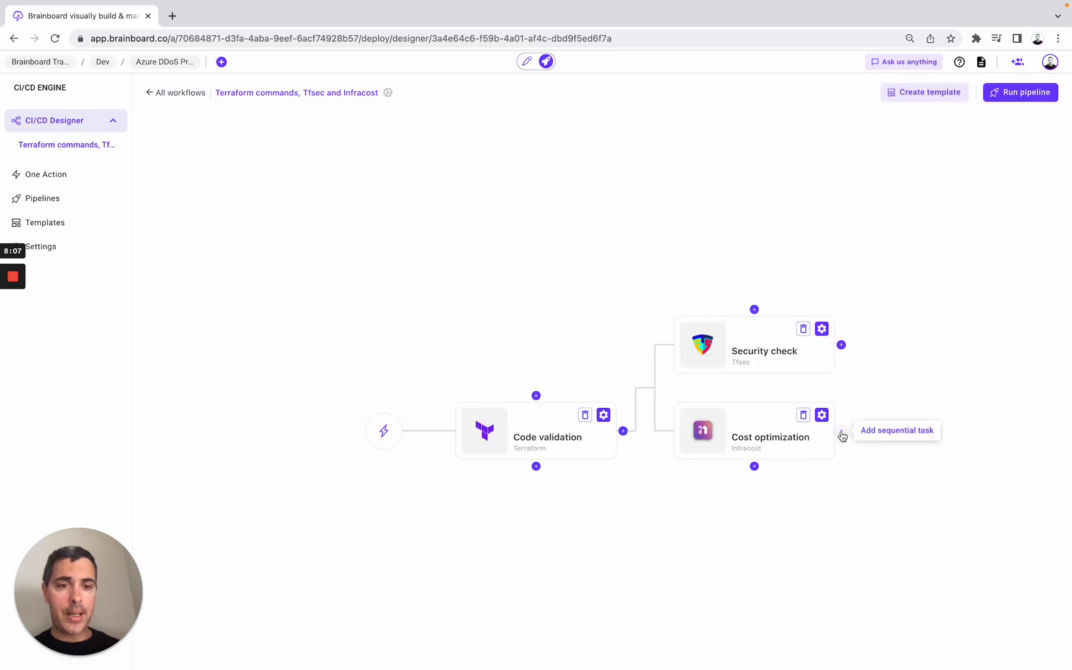
# - Add a Send mail task 'Notify cloud architects' to one recipient with message 'Check the cost and security outputs'
pyautogui.click(841, 430)
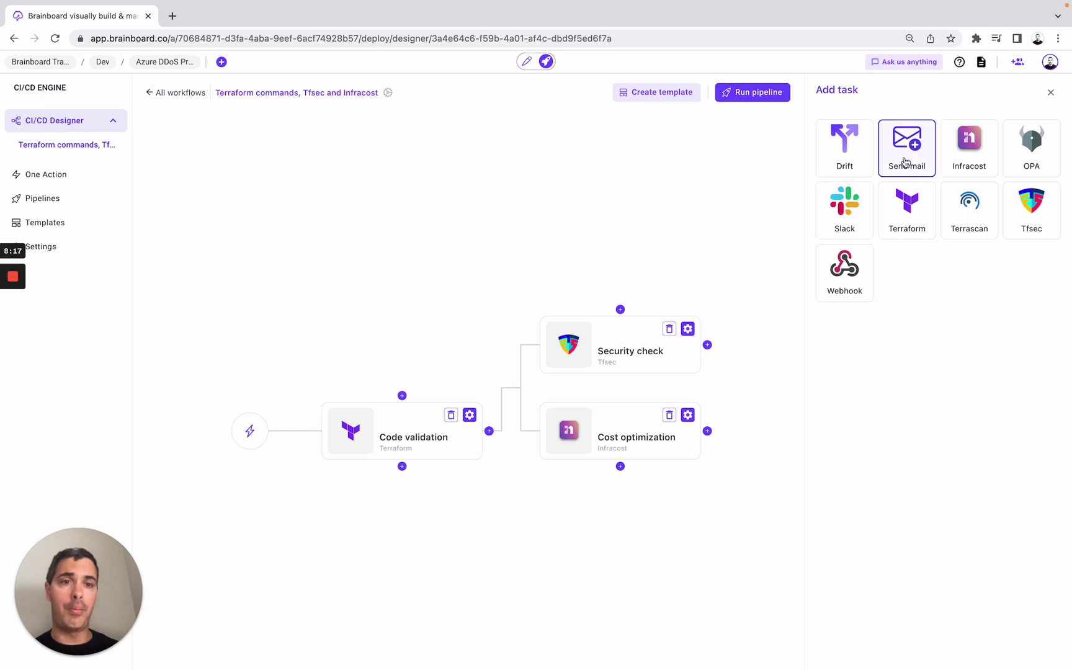
pyautogui.click(906, 161)
pyautogui.write('N')
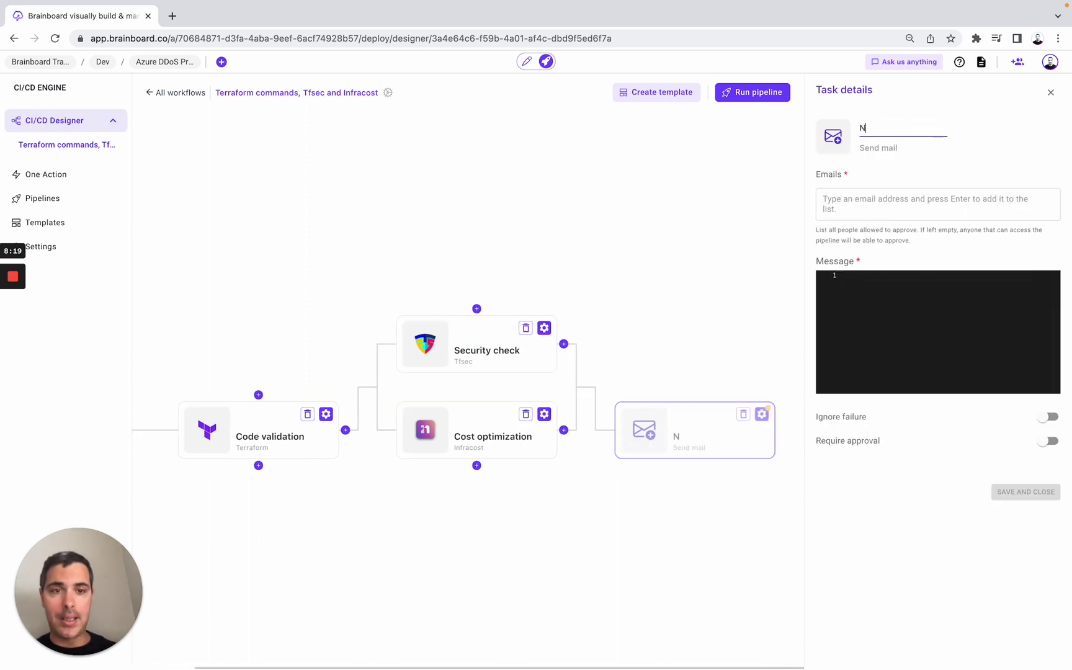
pyautogui.write('otify clou')
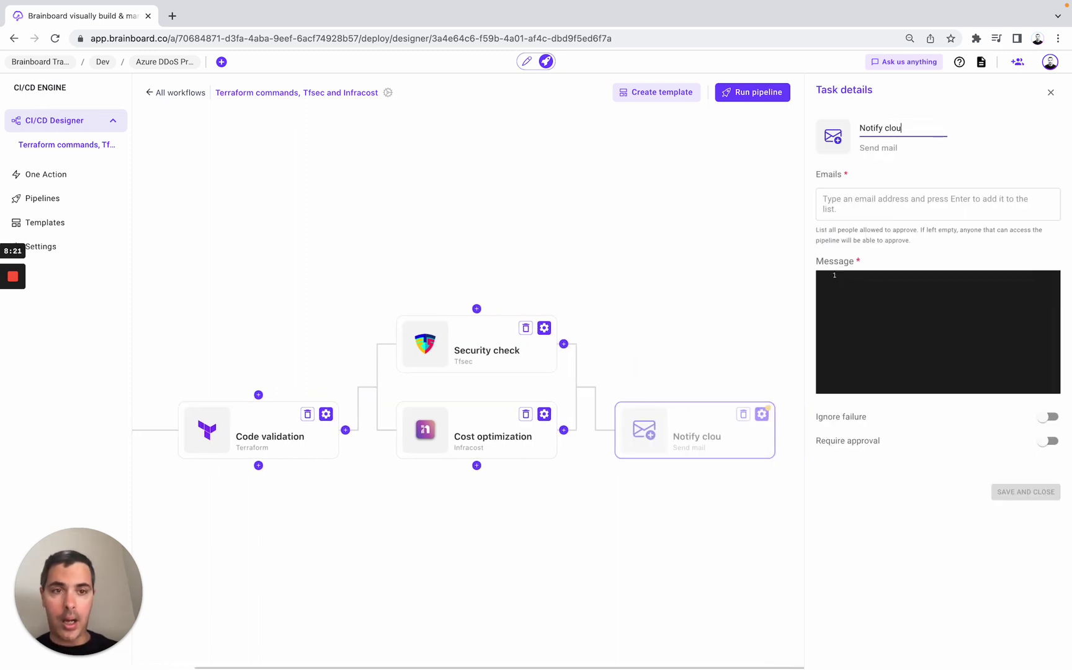
pyautogui.write('d architects')
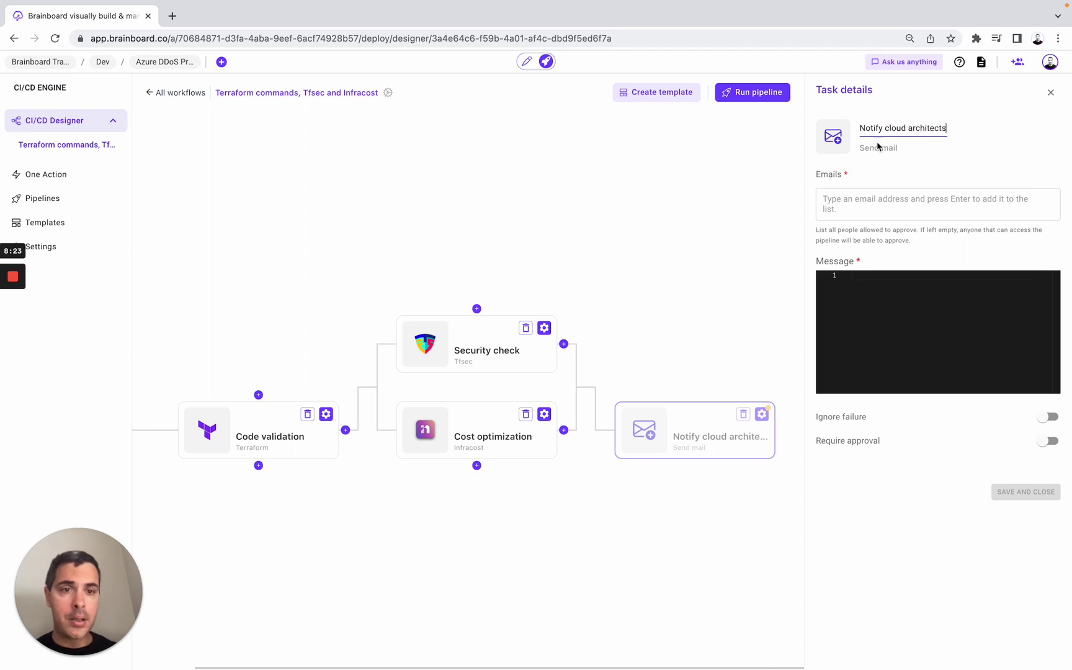
pyautogui.click(929, 203)
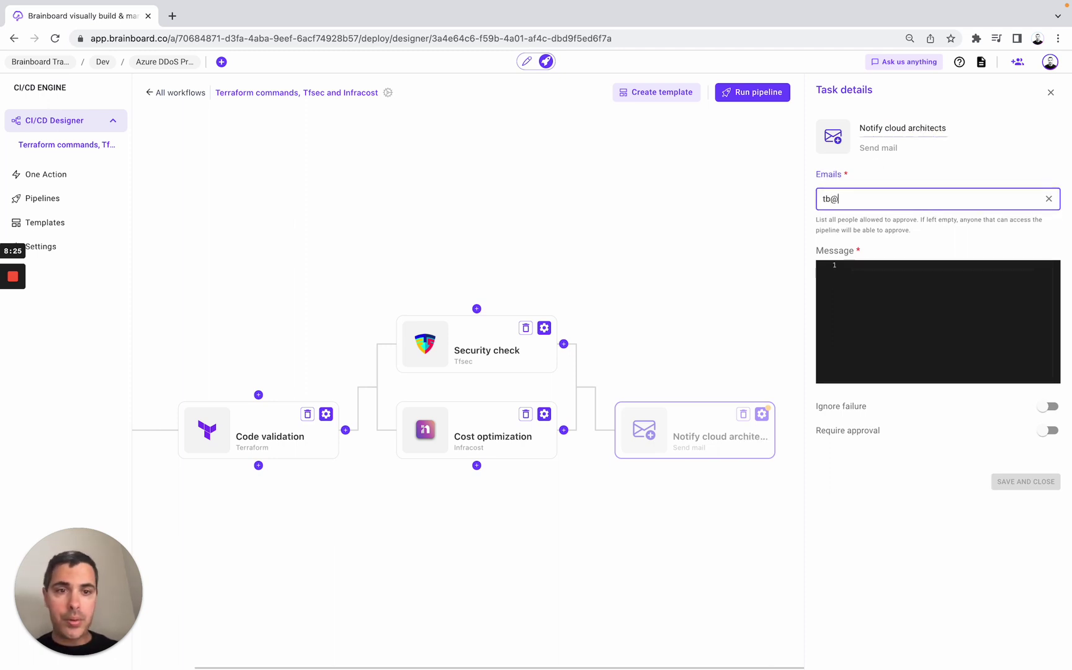
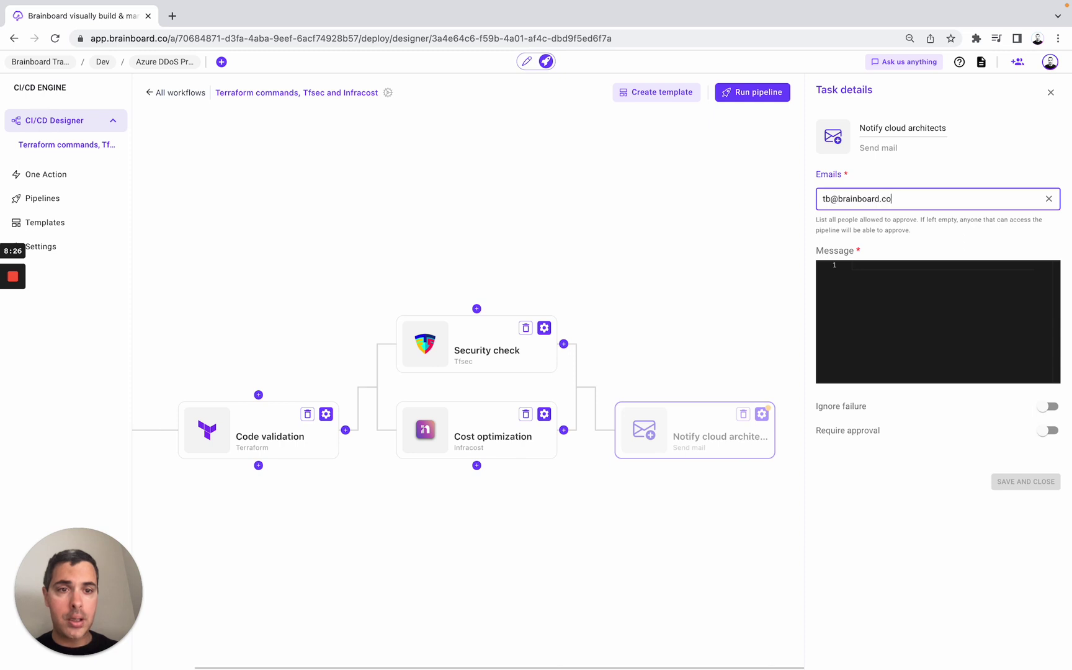
pyautogui.press('Return')
pyautogui.click(861, 336)
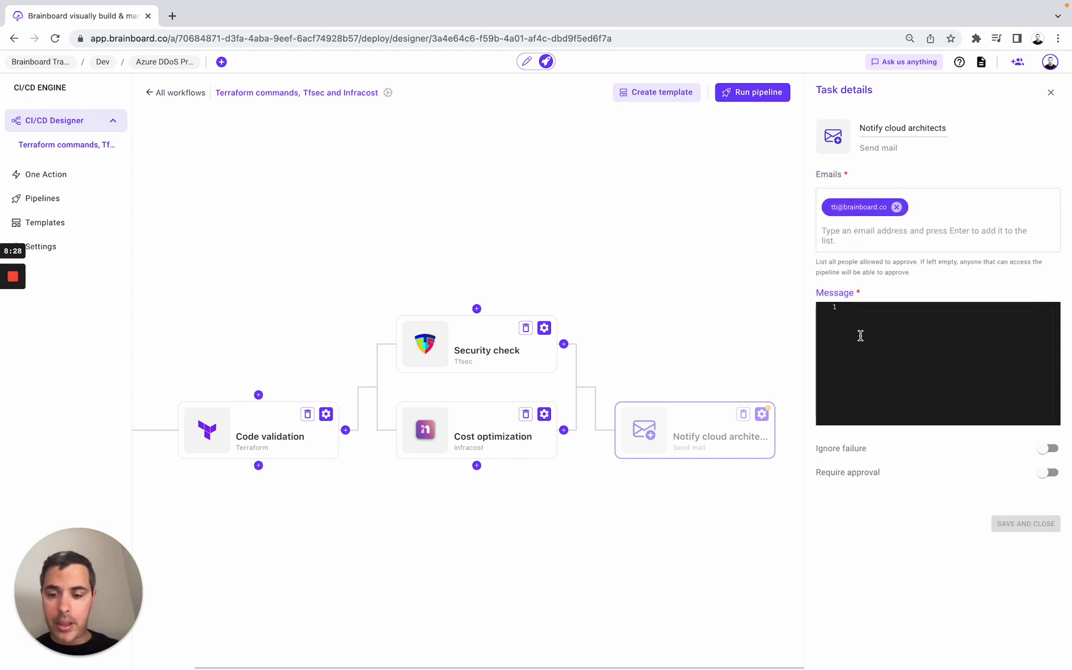
pyautogui.write('Check the cos')
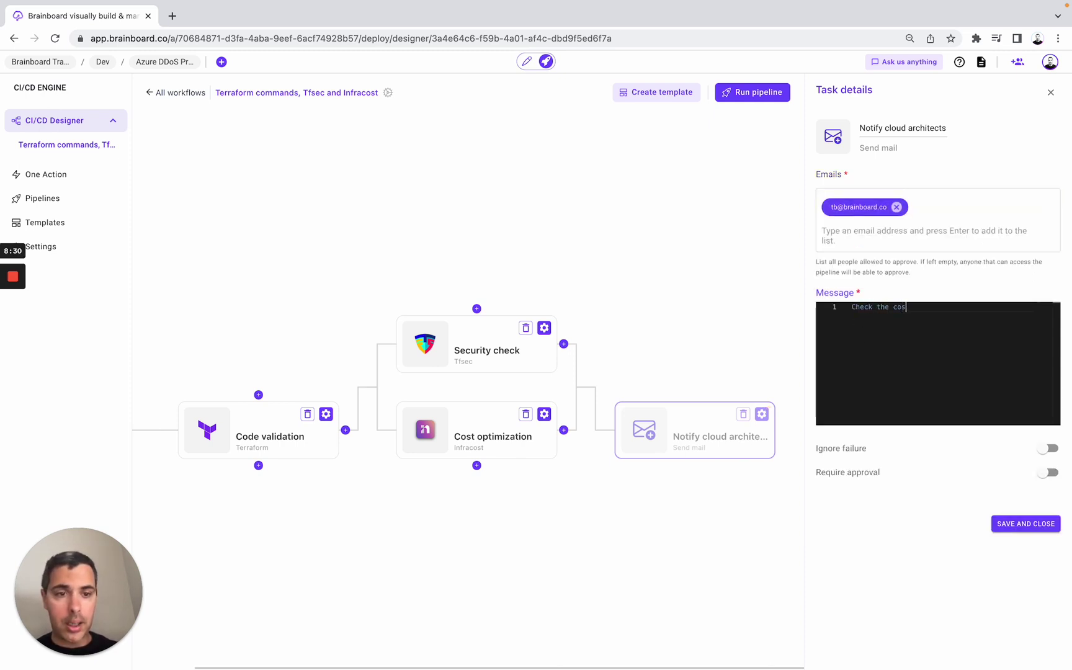
pyautogui.write('t and security outputs')
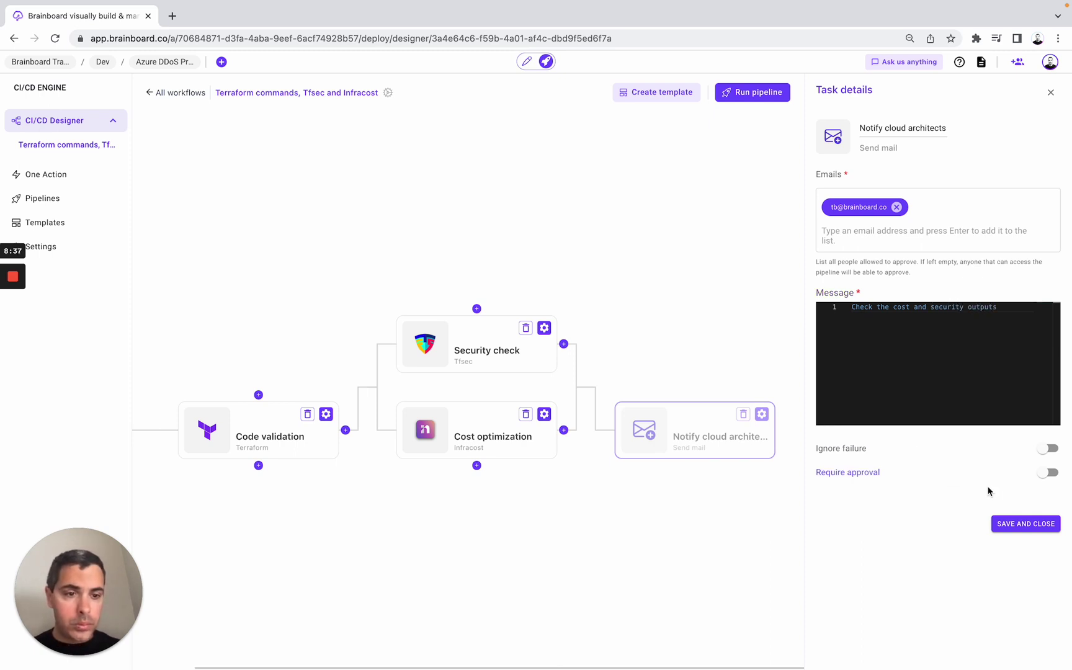
pyautogui.click(1011, 525)
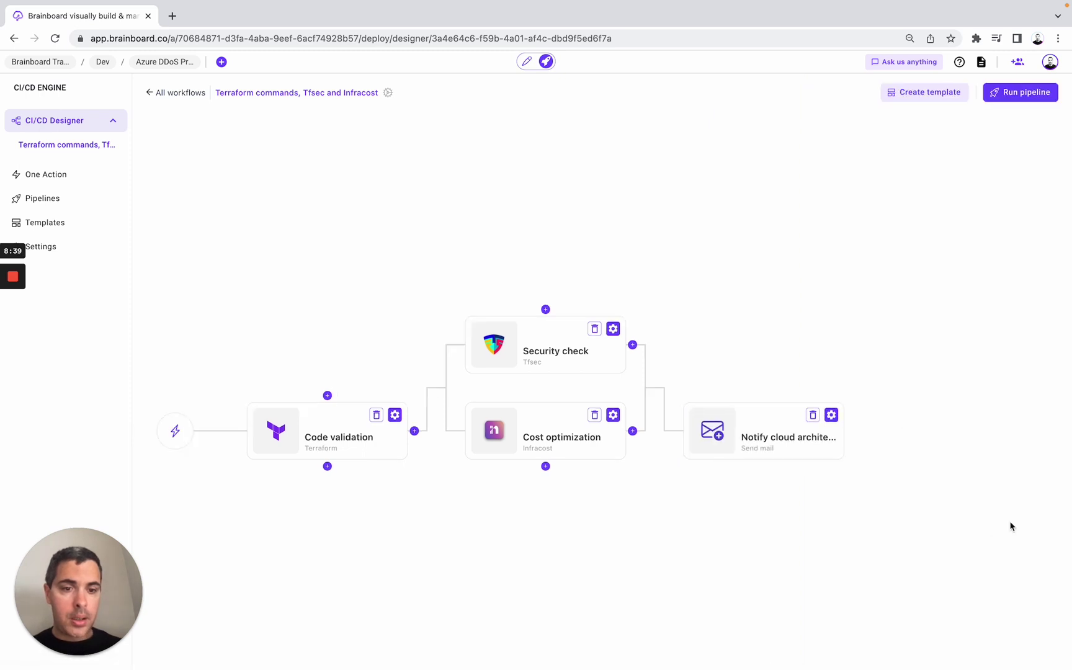
# - Add a Terraform task after the mail step using the apply command, named 'Provision infra'
pyautogui.click(951, 434)
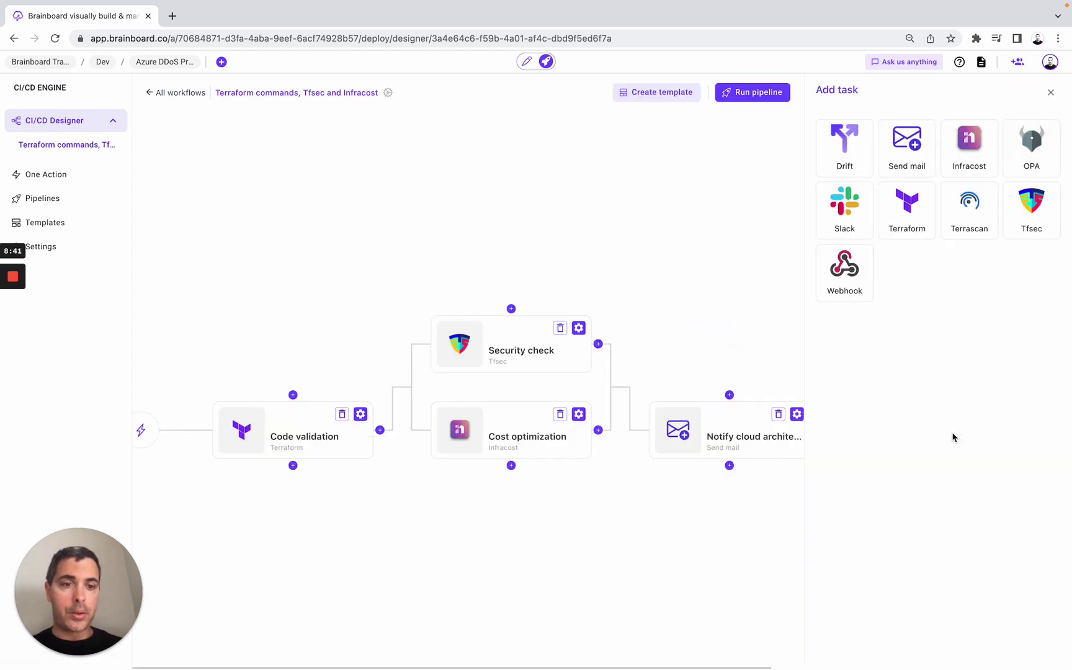
pyautogui.click(917, 227)
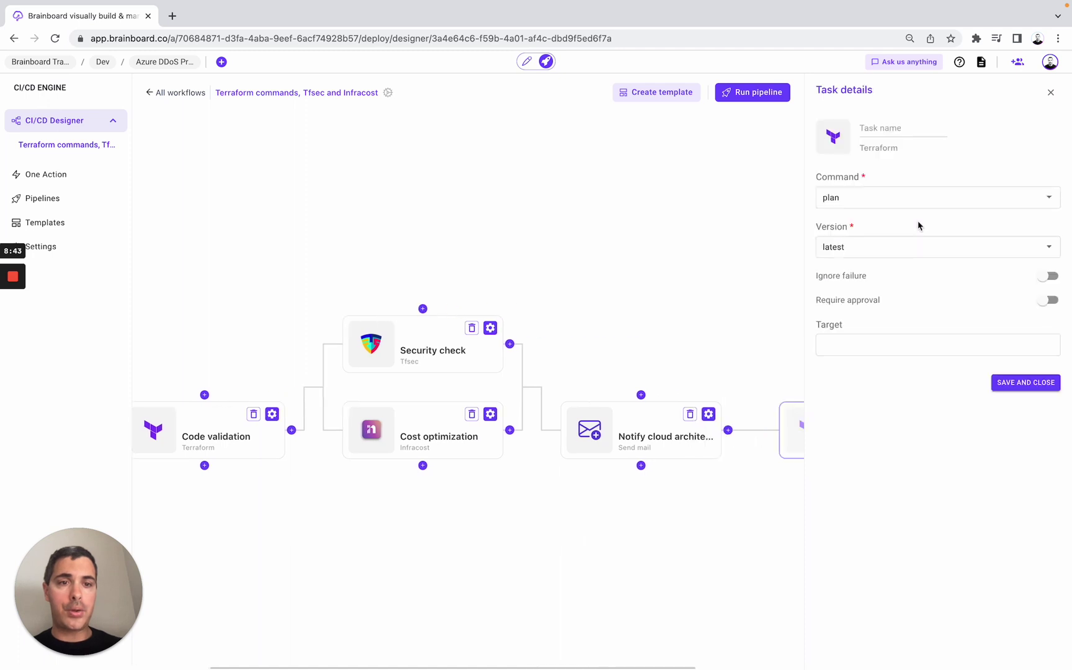
pyautogui.click(877, 198)
pyautogui.click(851, 265)
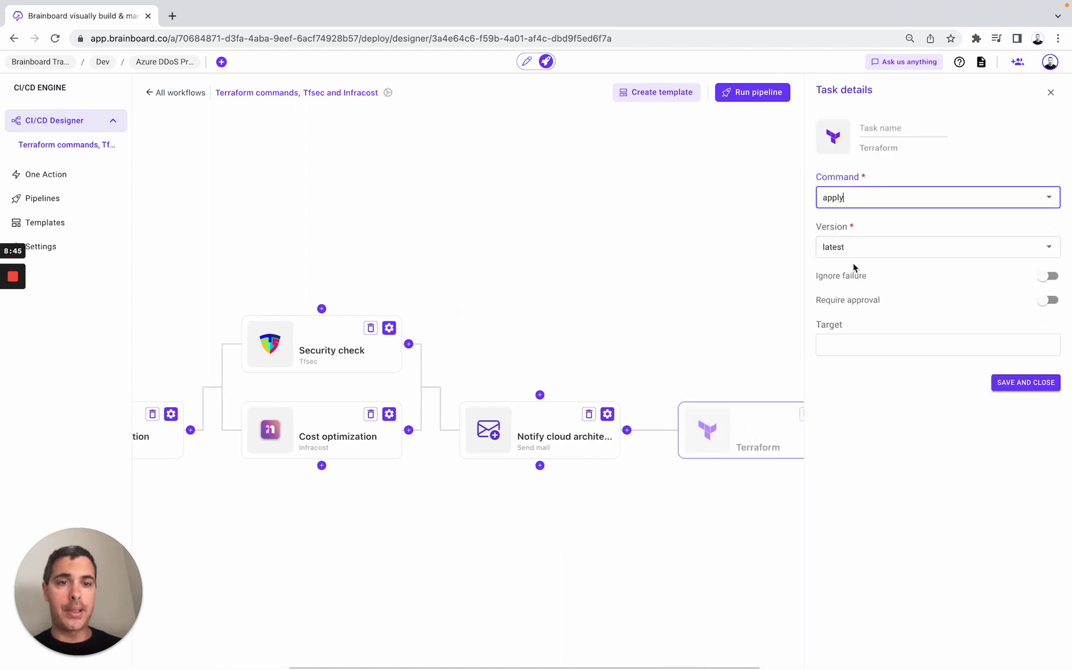
pyautogui.click(882, 132)
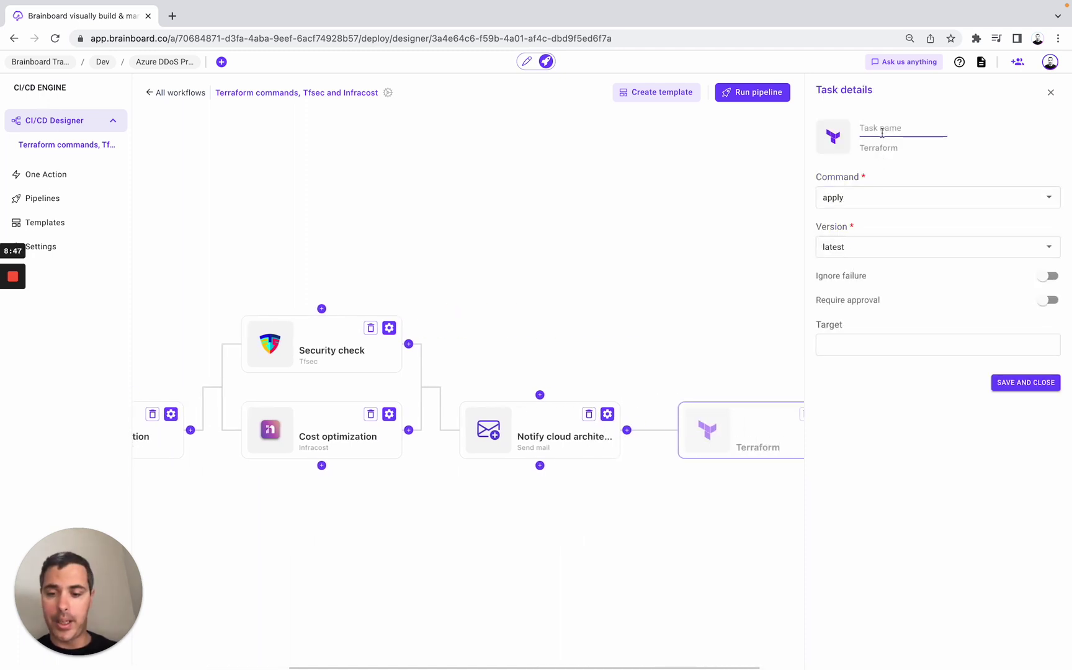
pyautogui.write('Provis')
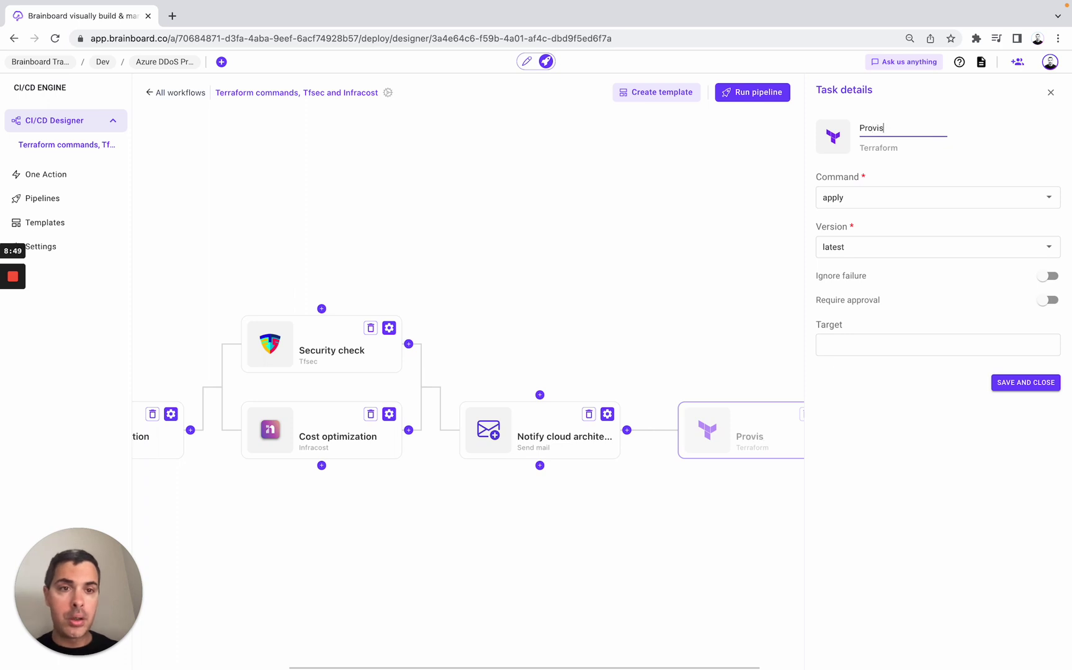
pyautogui.write('ion infra')
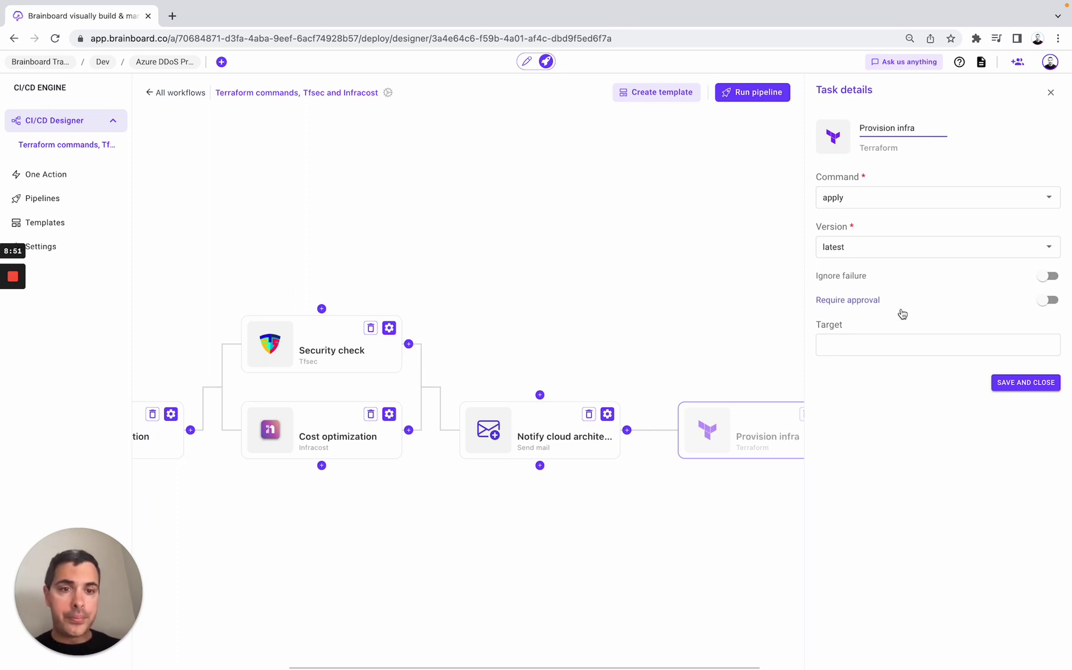
# - Require approval from one teammate approver for Provision infra and save the task
pyautogui.click(1050, 304)
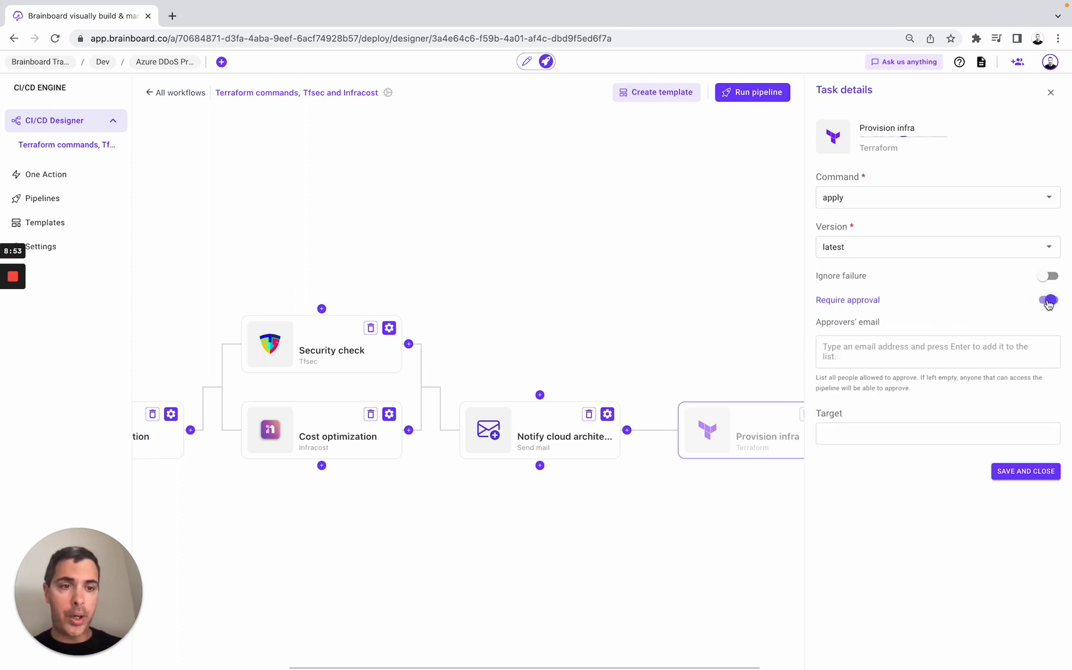
pyautogui.click(878, 355)
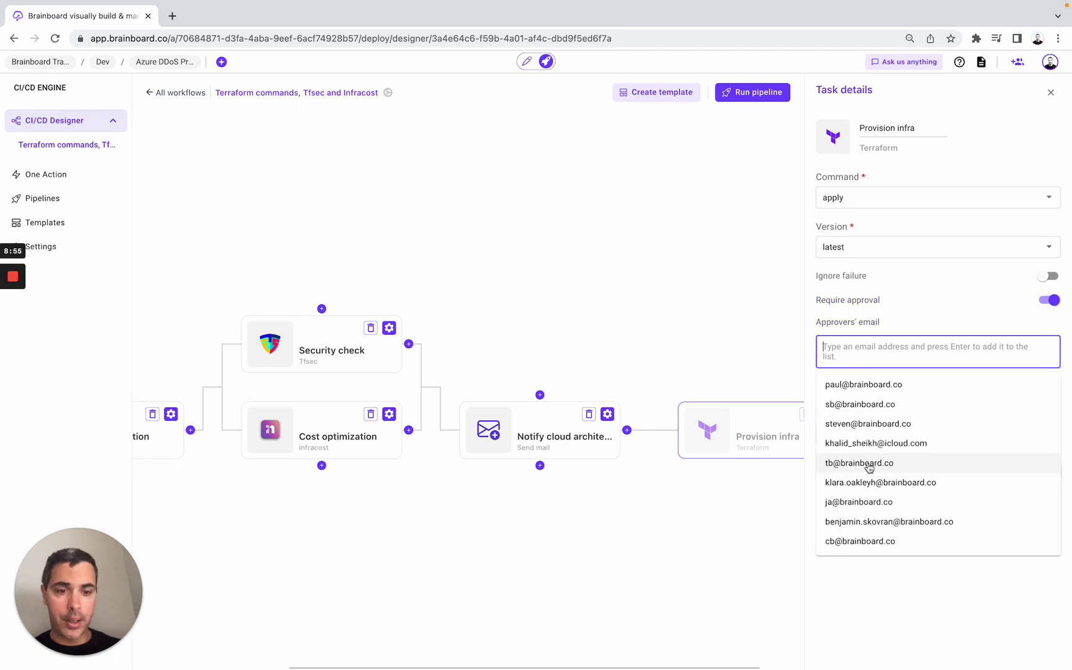
pyautogui.click(844, 463)
pyautogui.click(810, 480)
pyautogui.click(878, 356)
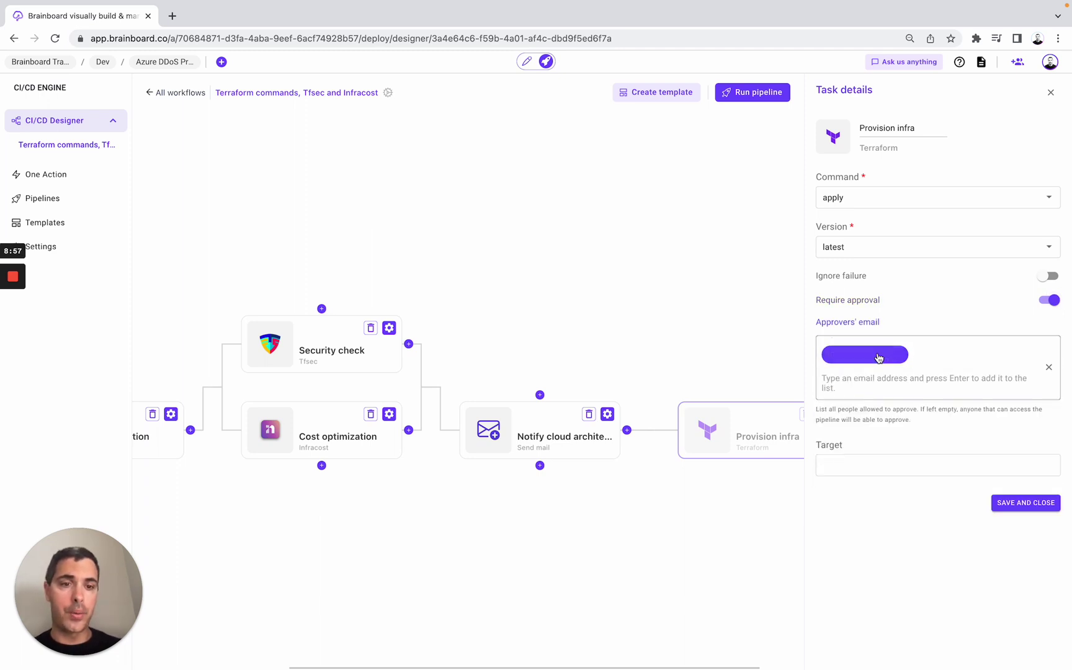
pyautogui.click(1011, 509)
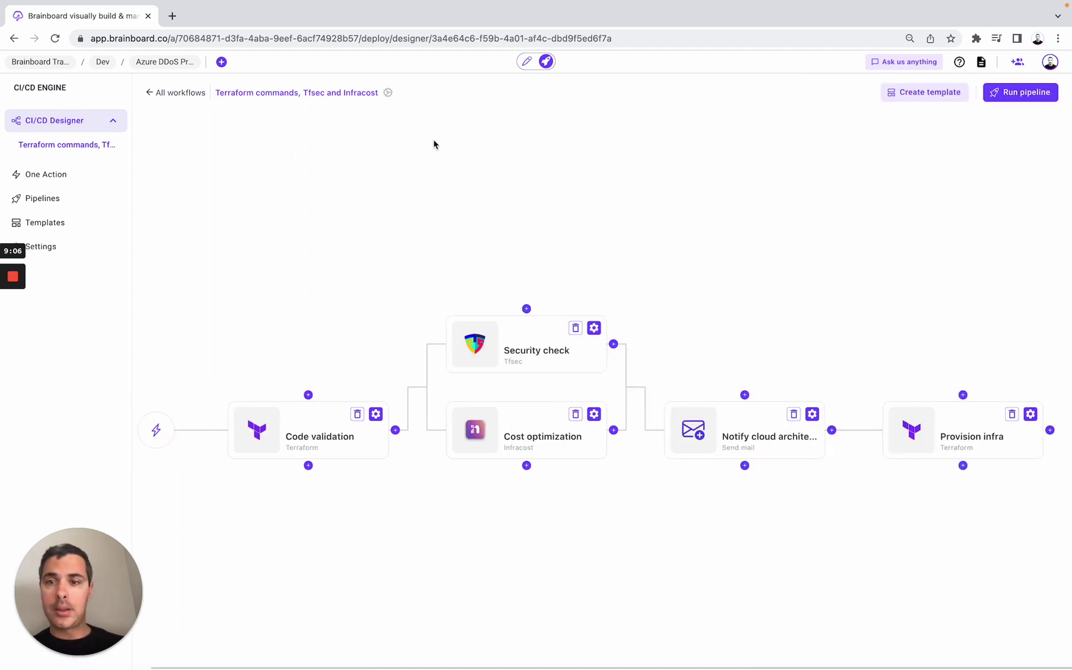
pyautogui.click(388, 93)
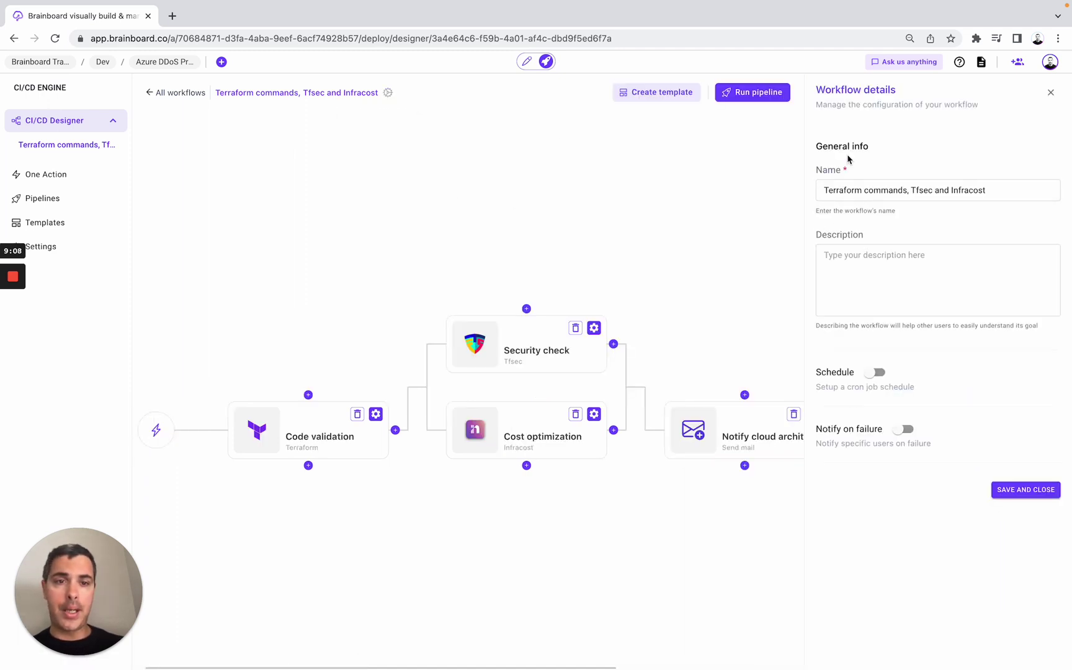
pyautogui.click(893, 190)
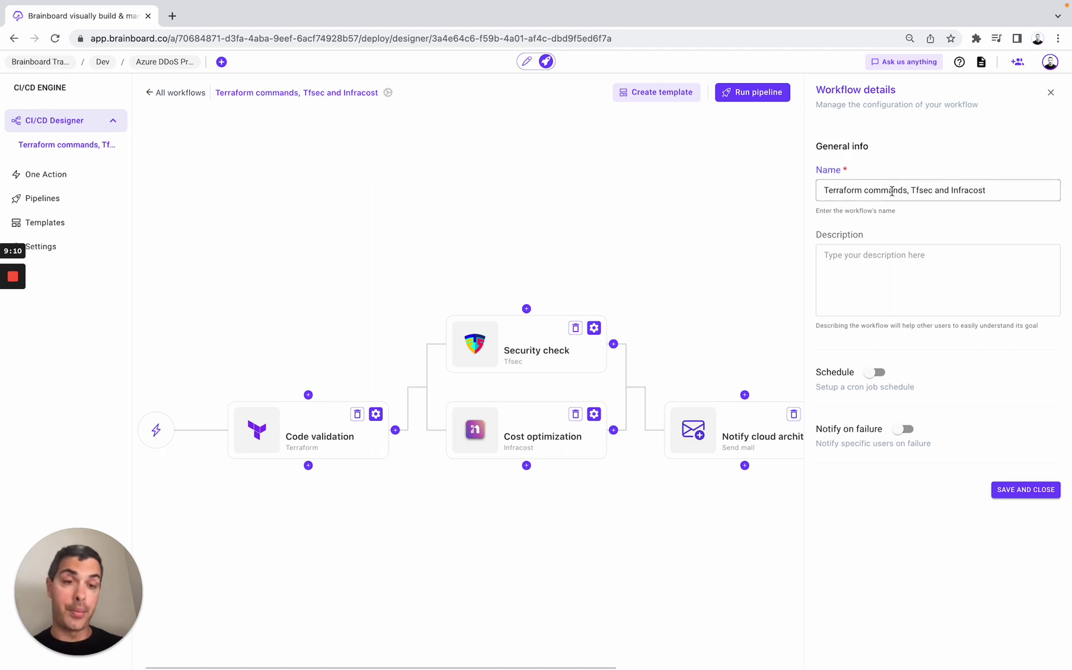
pyautogui.click(842, 263)
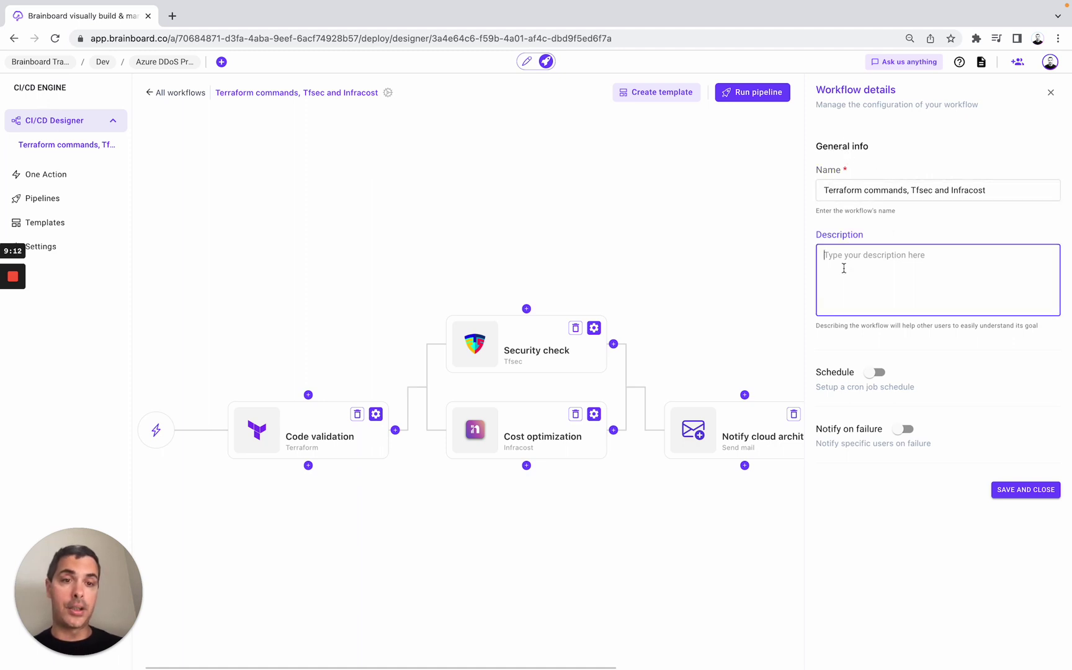
pyautogui.click(876, 374)
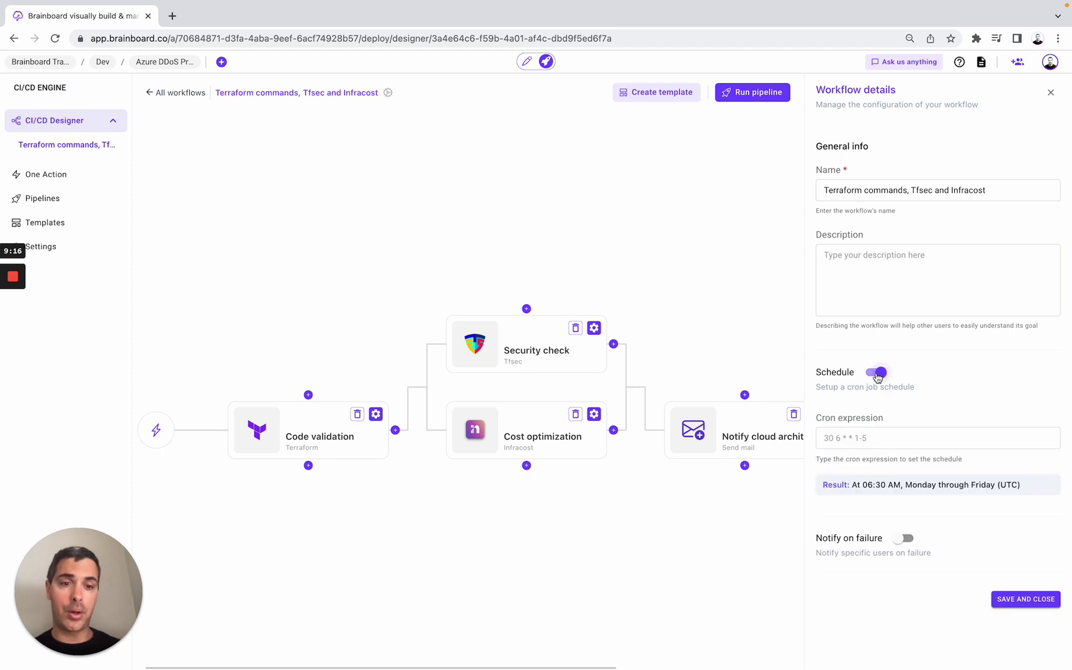
pyautogui.click(847, 433)
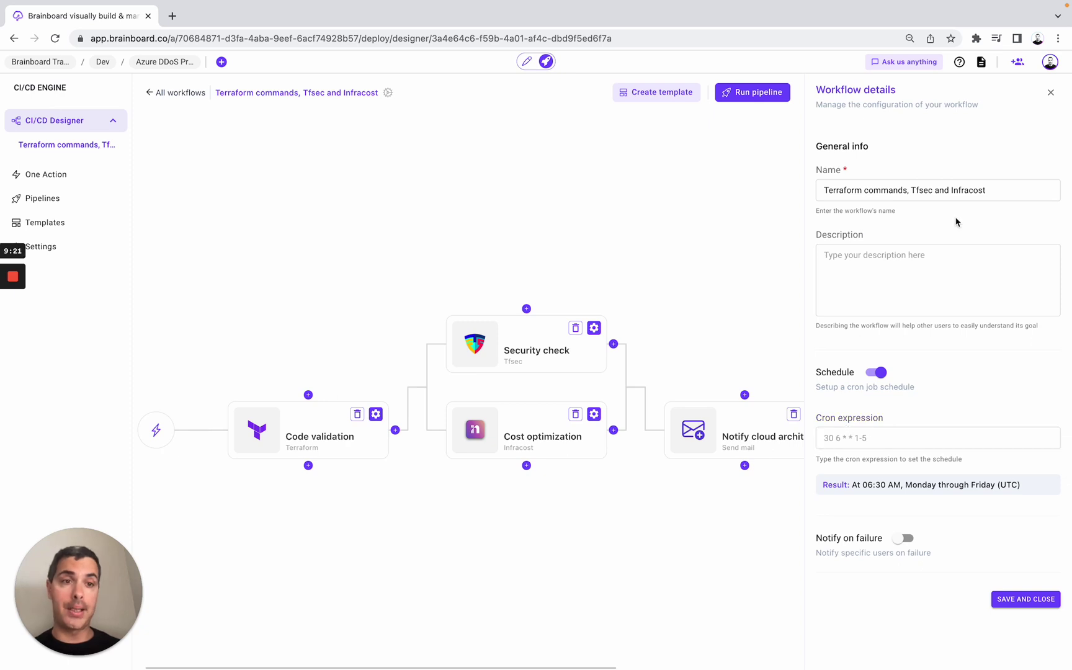
pyautogui.click(1050, 94)
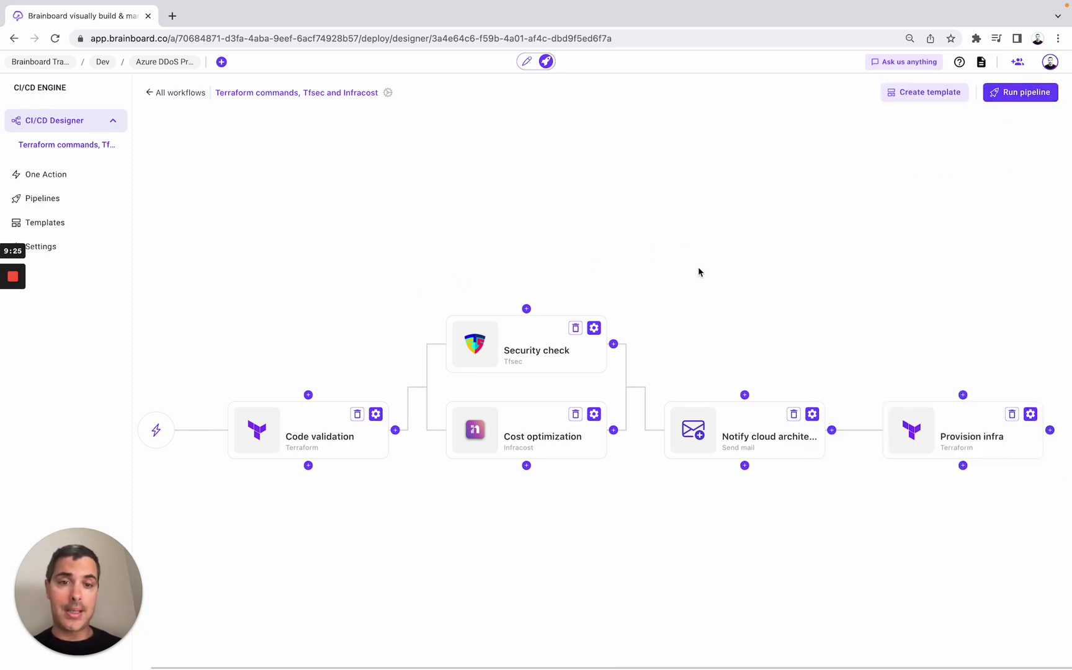
# - Run the workflow as a pipeline, read the Security check and Cost optimization logs, then close the run details
pyautogui.click(1018, 94)
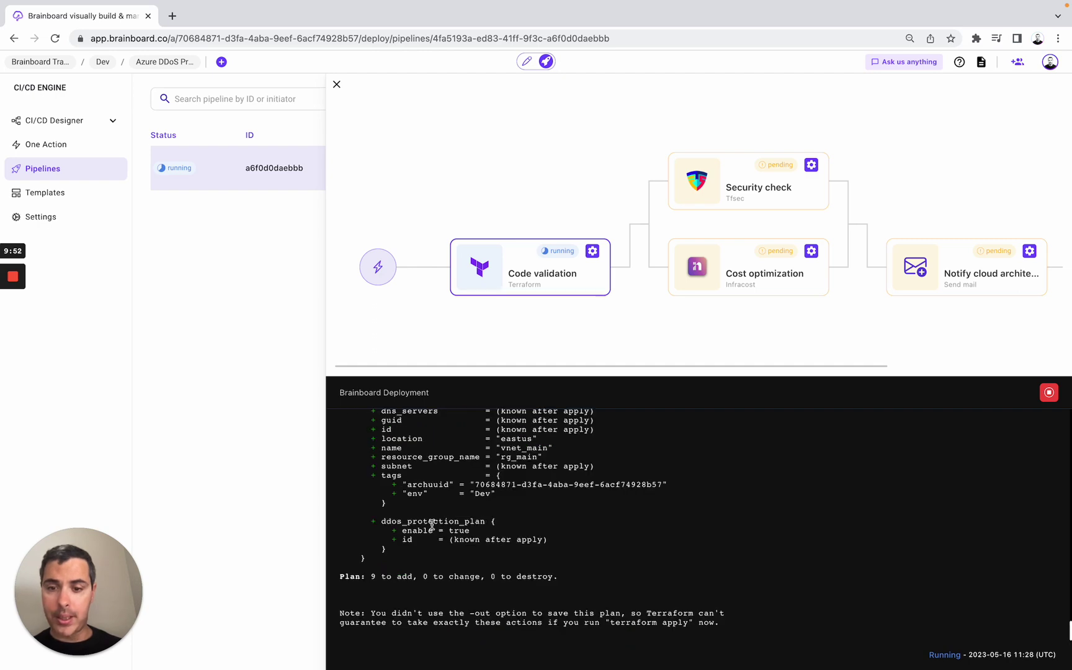
pyautogui.scroll(5, 434, 525)
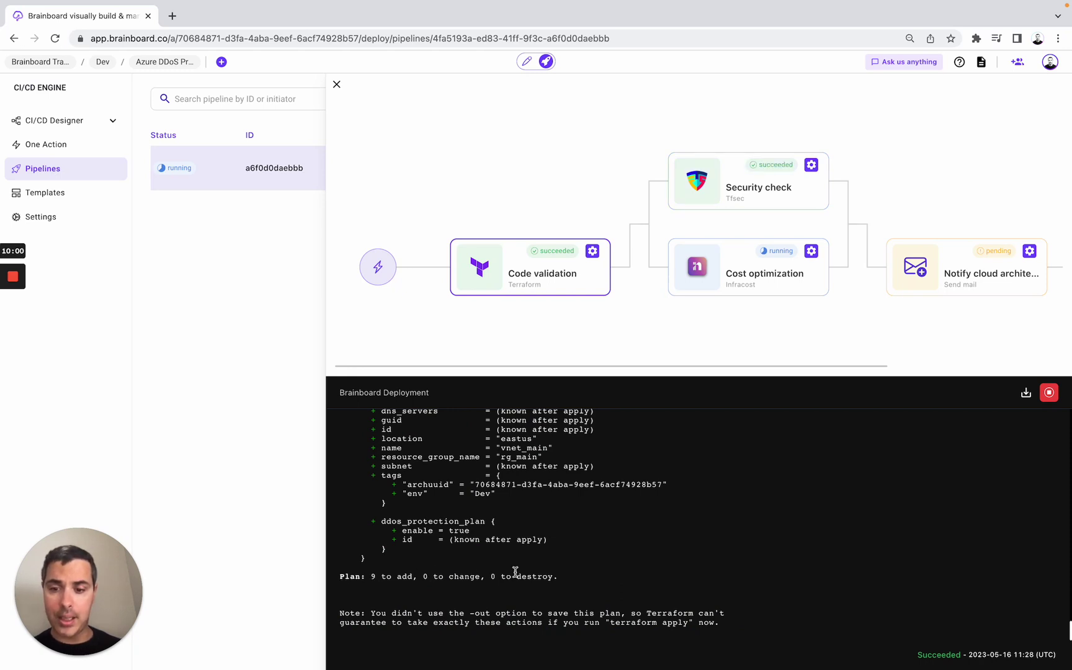
pyautogui.click(768, 187)
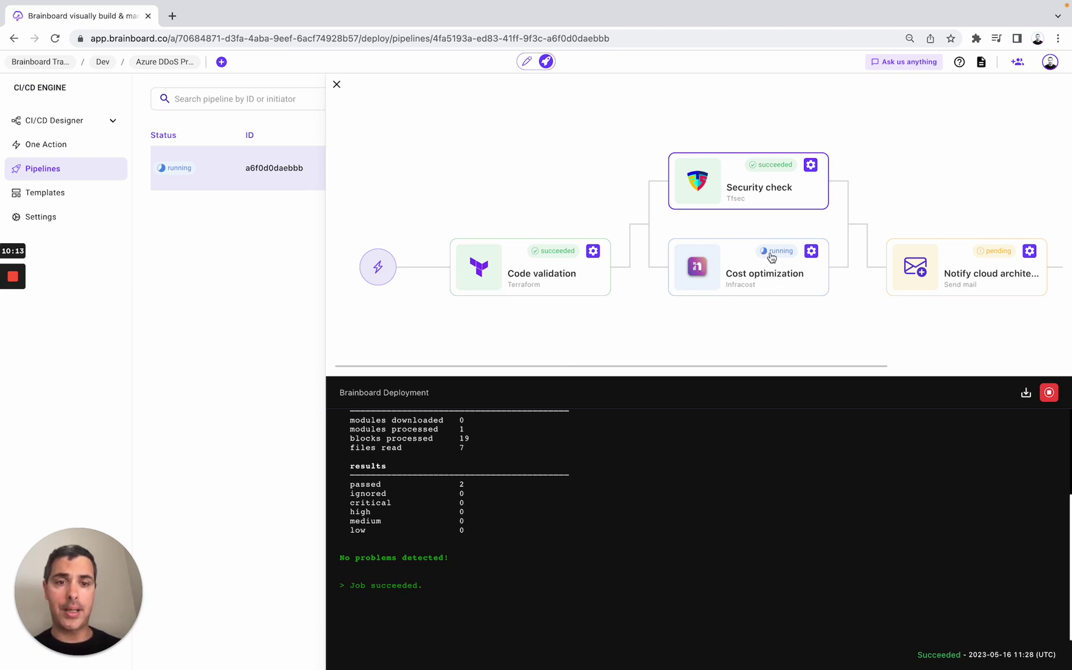
pyautogui.click(758, 279)
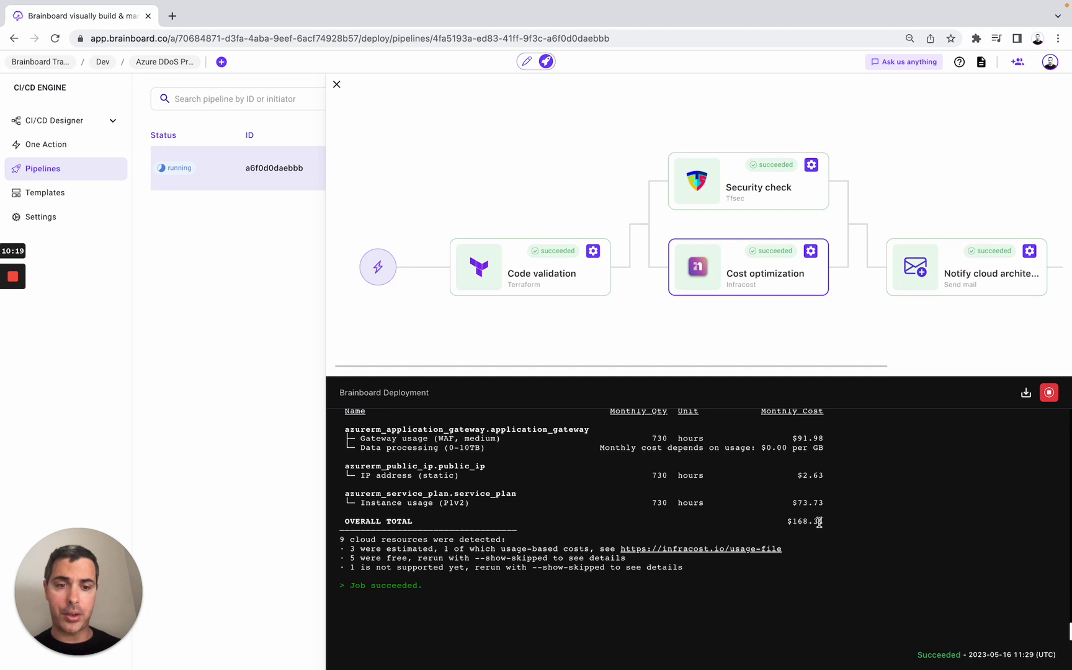
pyautogui.scroll(1, 838, 526)
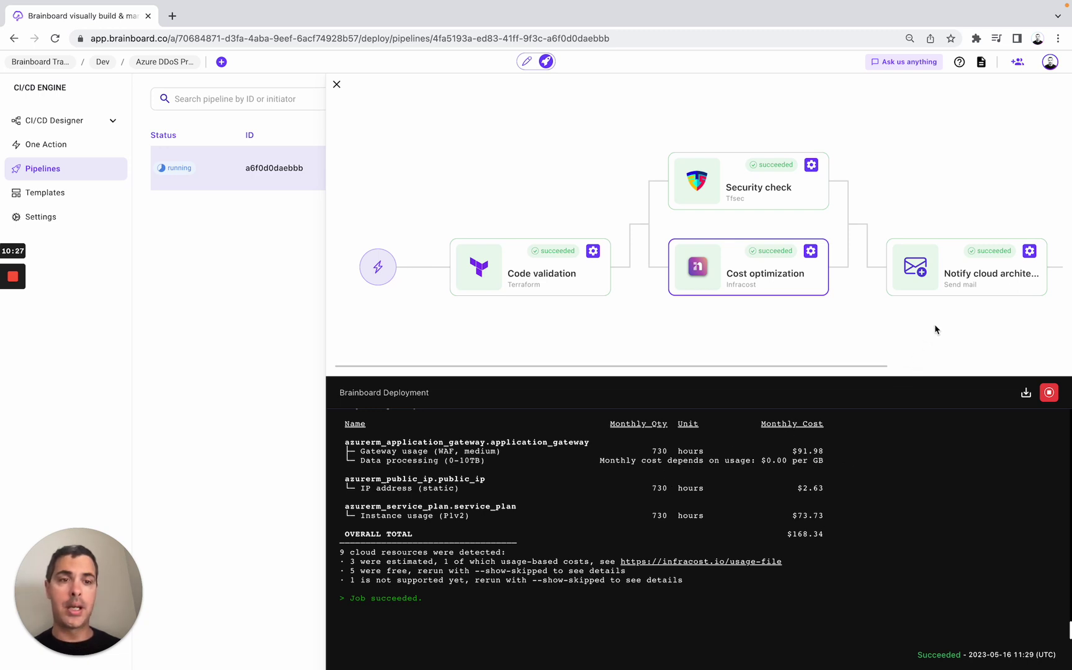
pyautogui.hscroll(3, 935, 324)
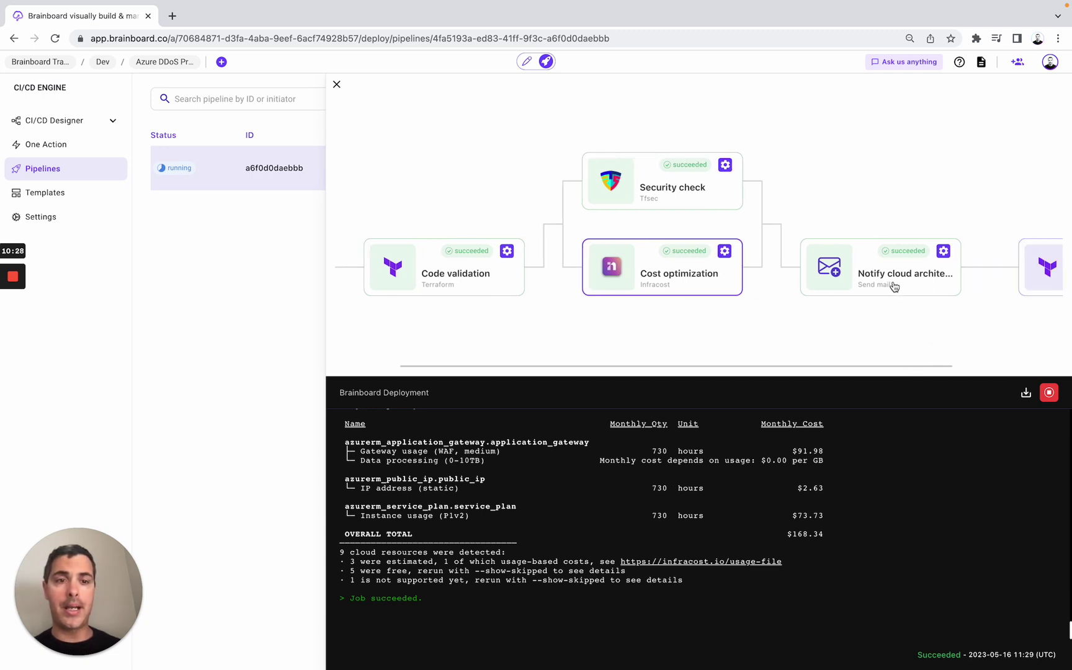
pyautogui.hscroll(5, 894, 286)
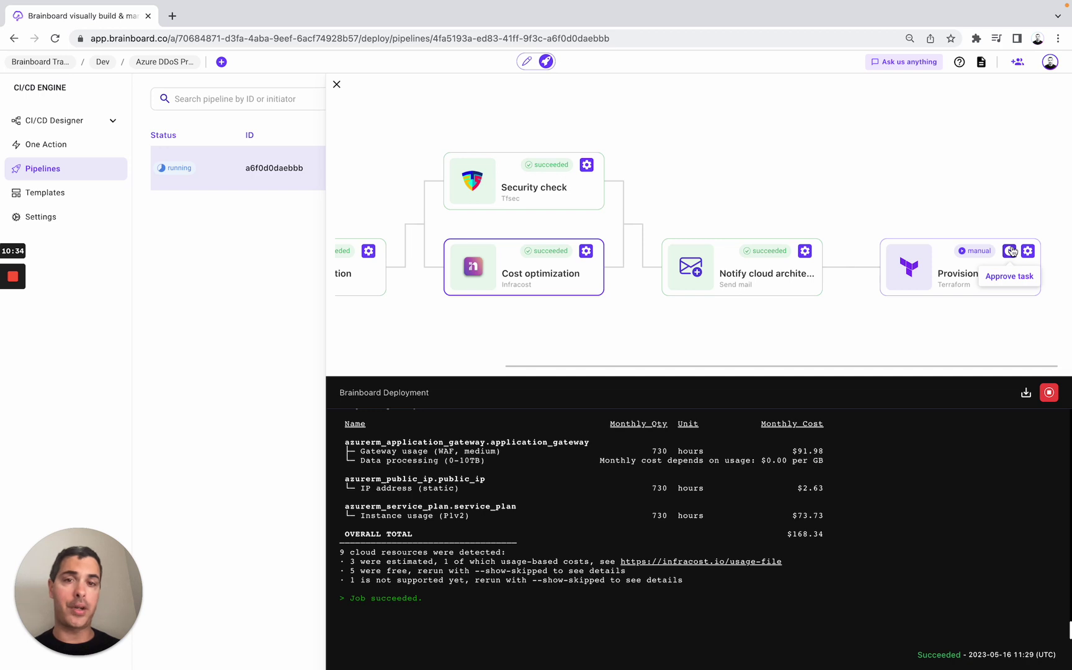
pyautogui.click(337, 85)
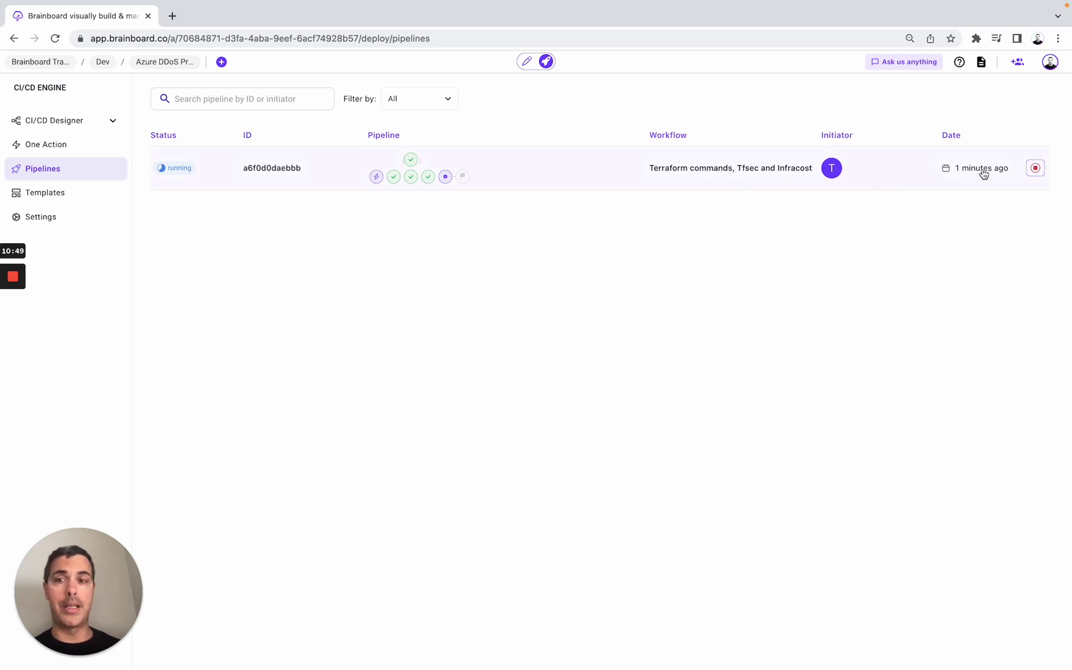
# - Open the workflow, start and cancel Create template, then show the Workflow Templates Catalog
pyautogui.click(112, 123)
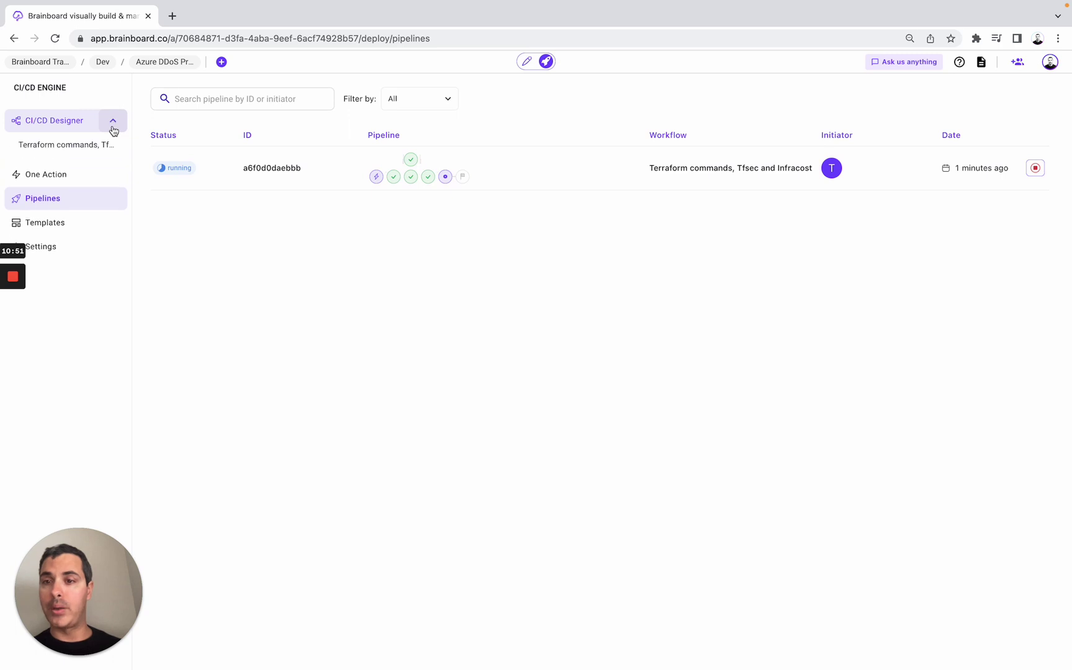
pyautogui.click(74, 145)
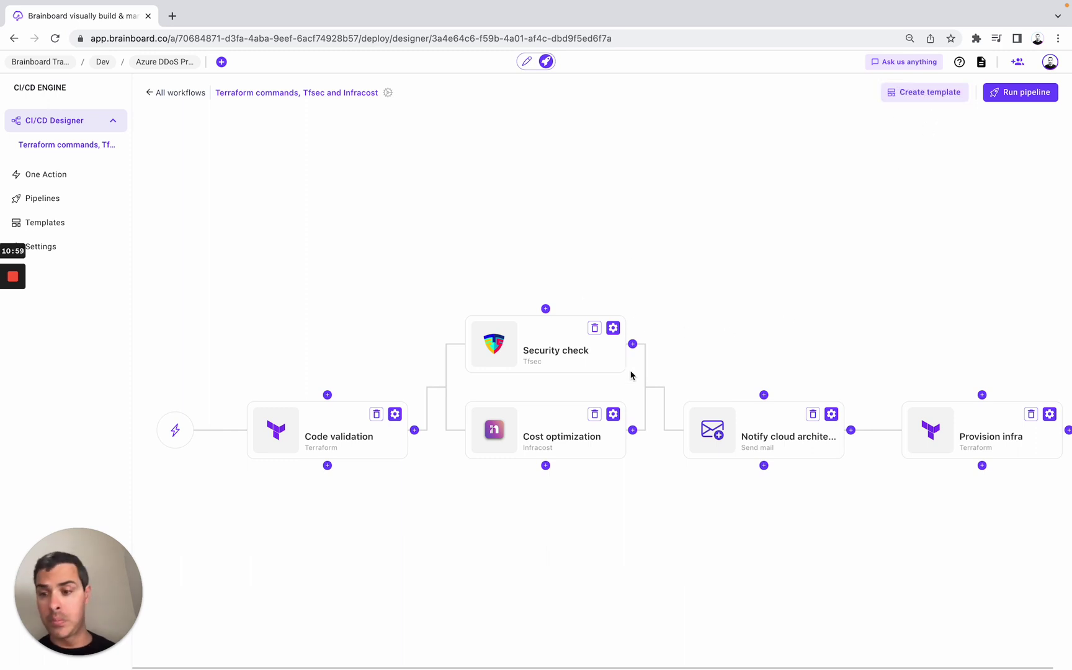
pyautogui.click(931, 94)
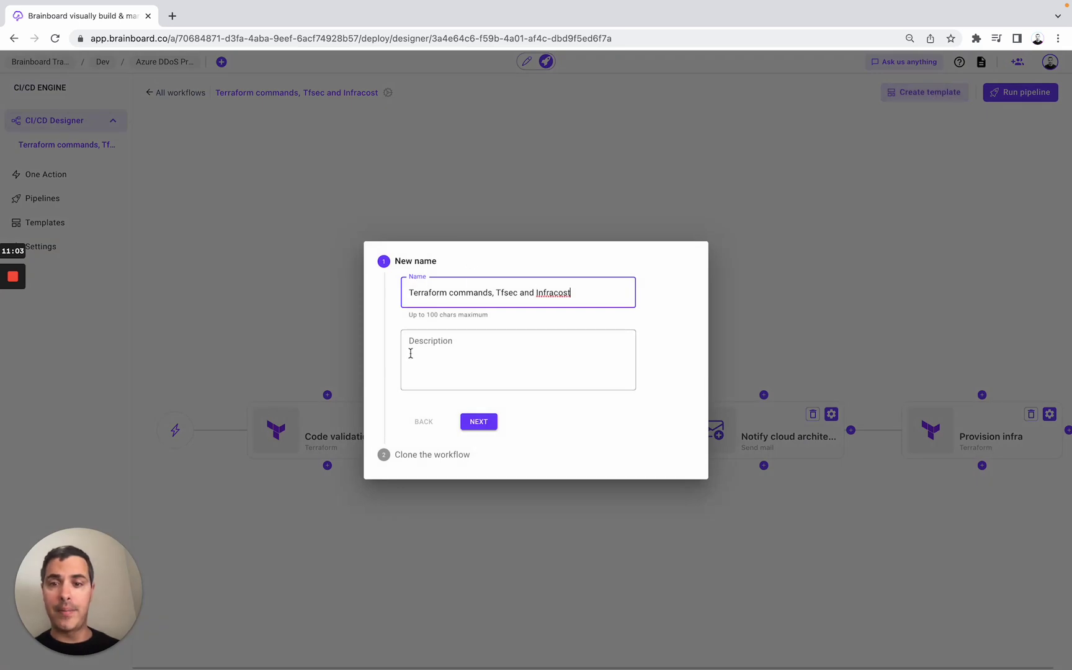
pyautogui.click(372, 180)
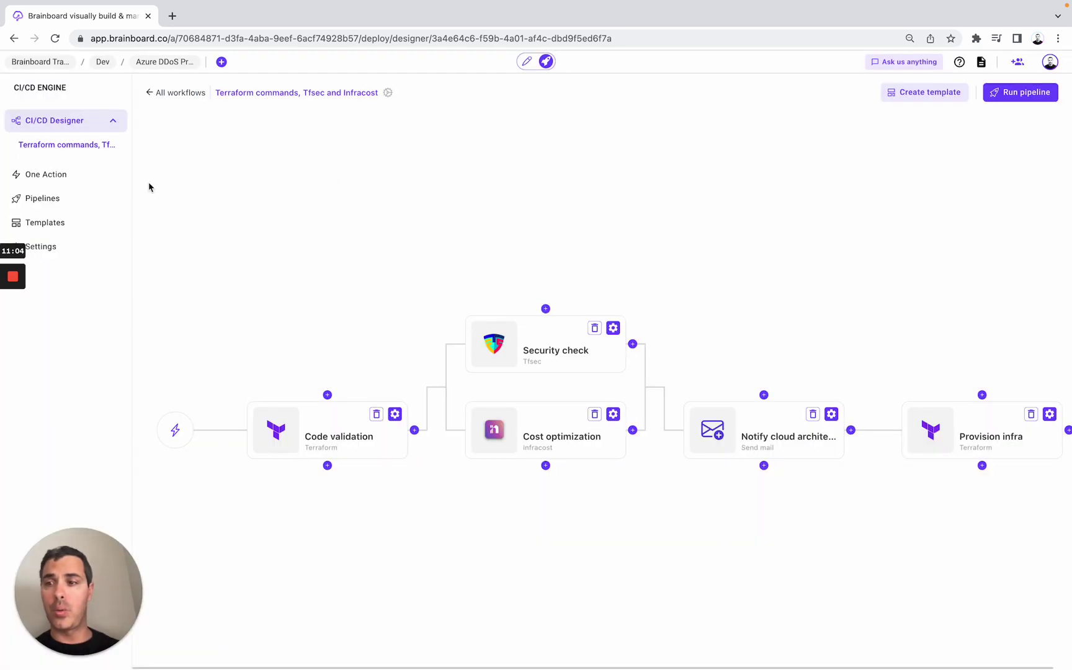
pyautogui.click(67, 223)
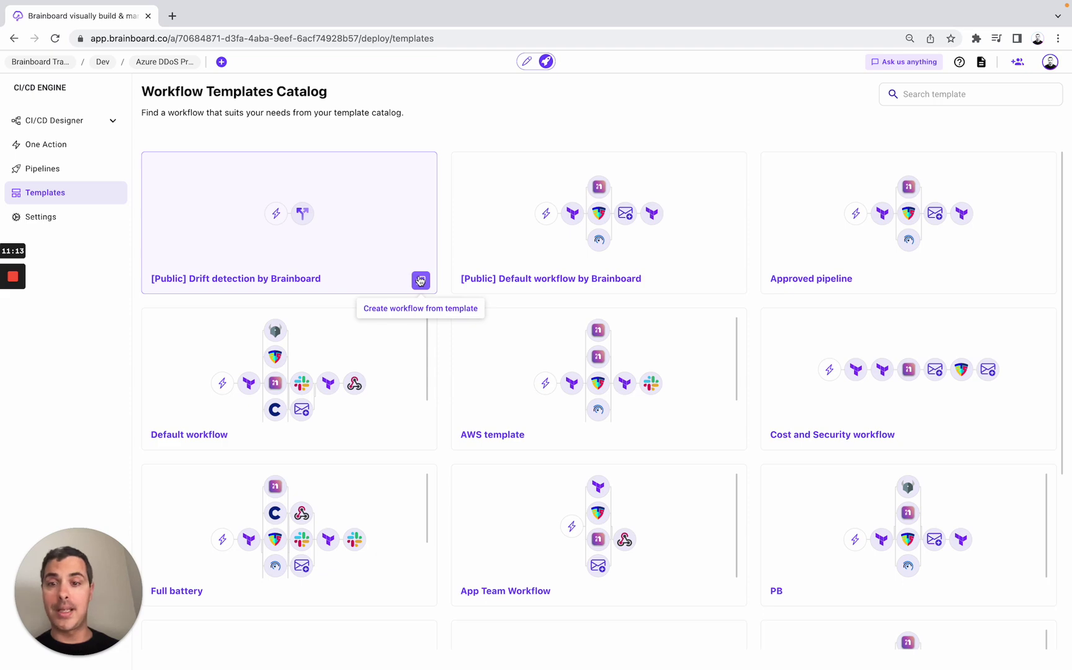
# - Create a new workflow from the Drift detection template and open its details
pyautogui.click(420, 281)
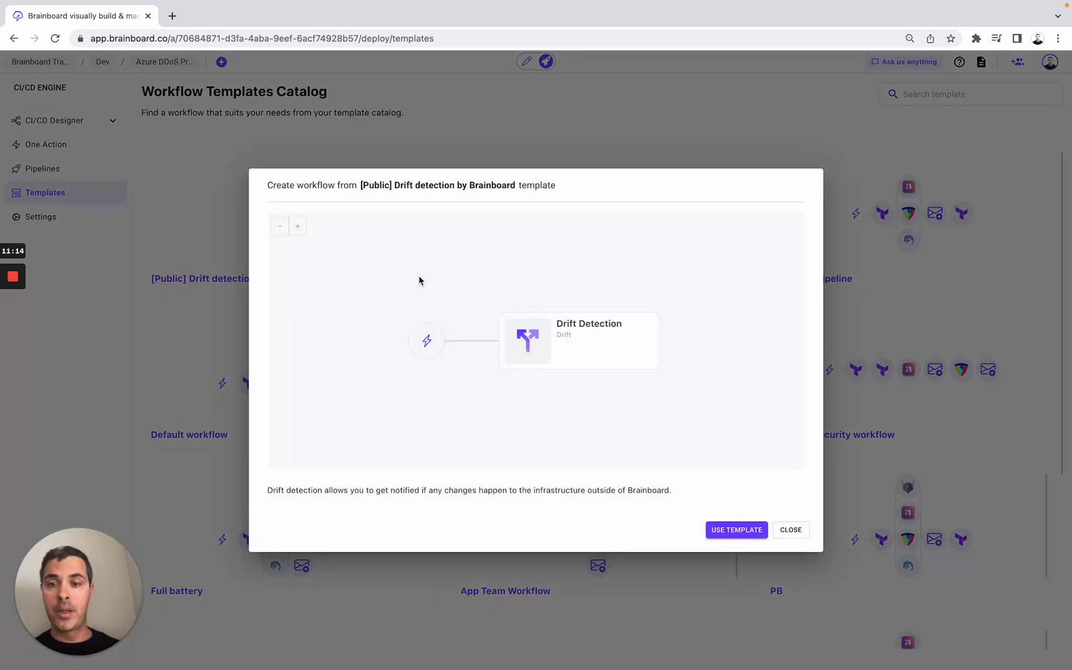
pyautogui.click(745, 539)
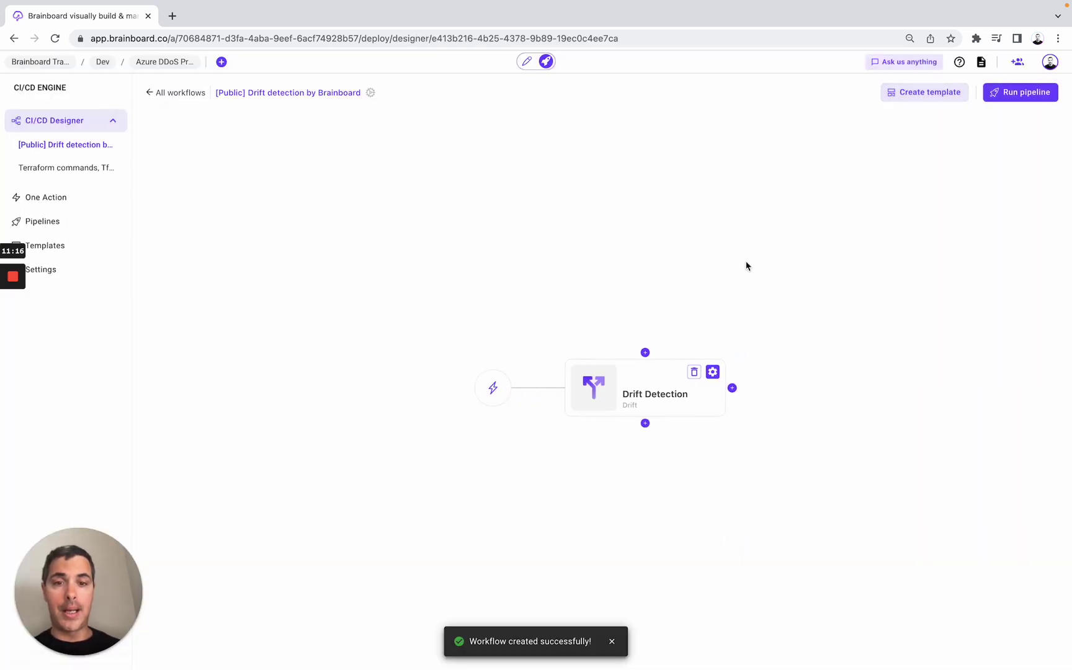
pyautogui.click(370, 92)
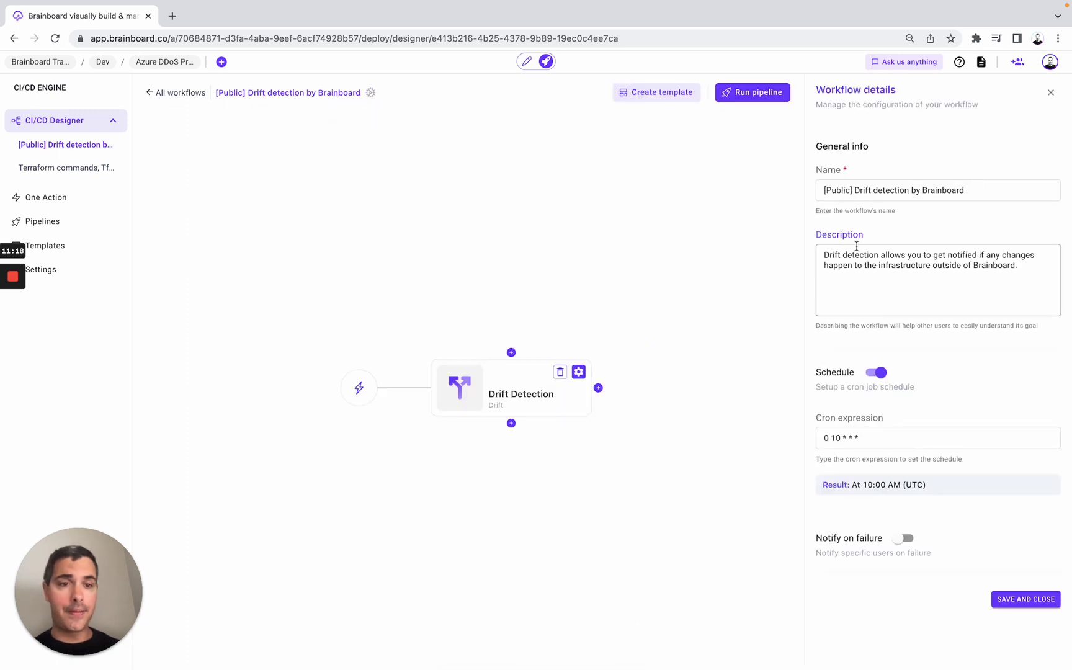
# - Leave the drift cron schedule unchanged, view the Terraform commands workflow, then return to the canvas
pyautogui.click(955, 430)
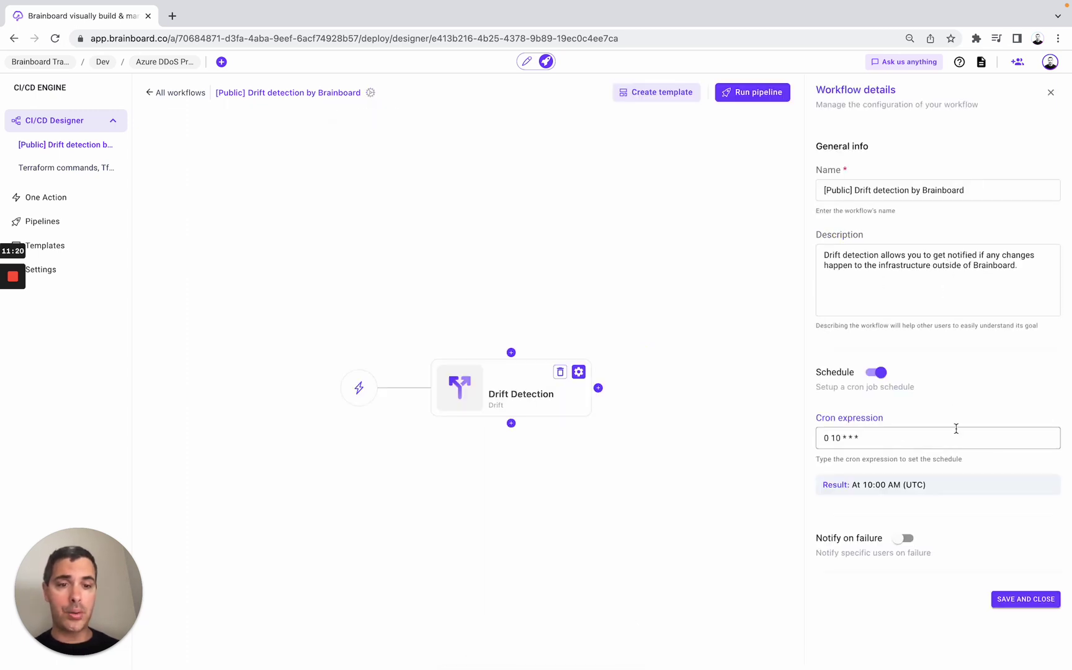
pyautogui.click(608, 224)
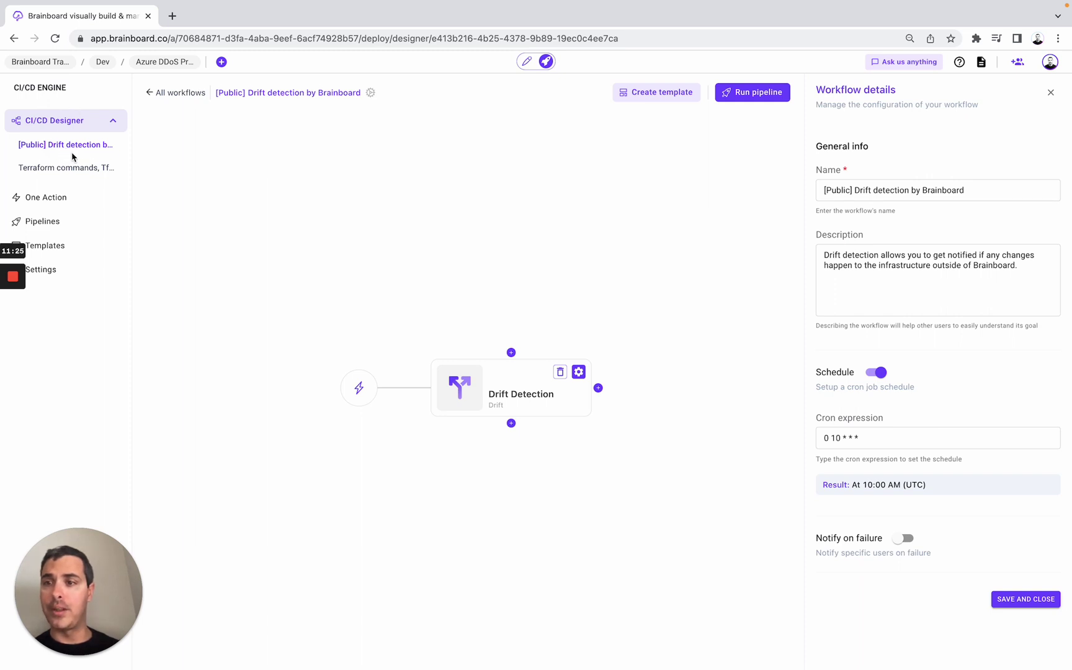
pyautogui.click(73, 167)
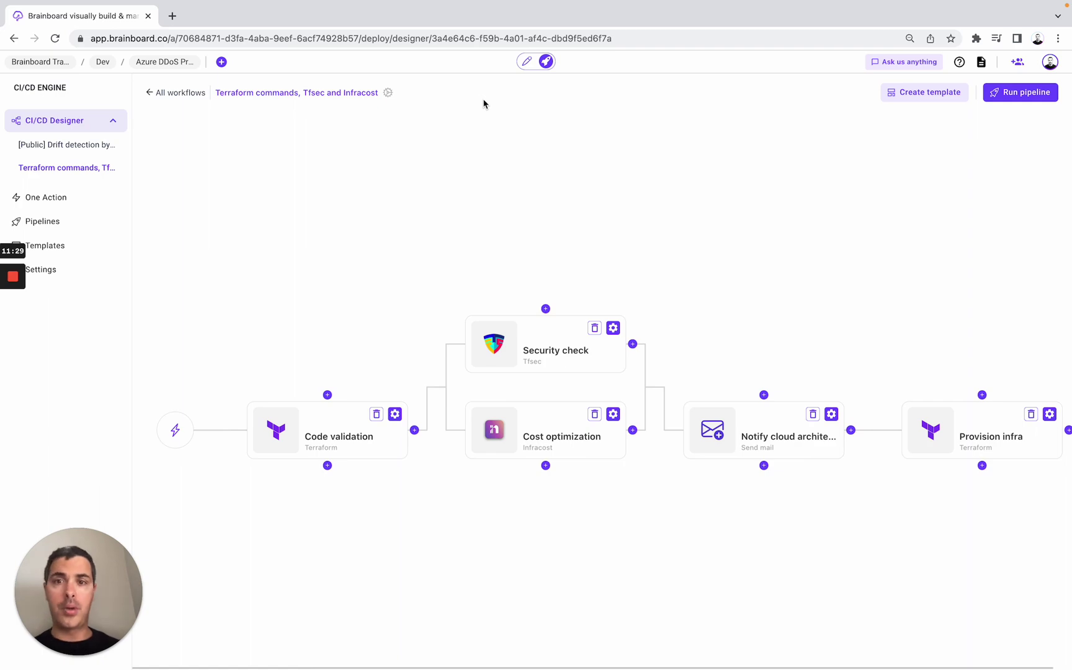
pyautogui.click(527, 64)
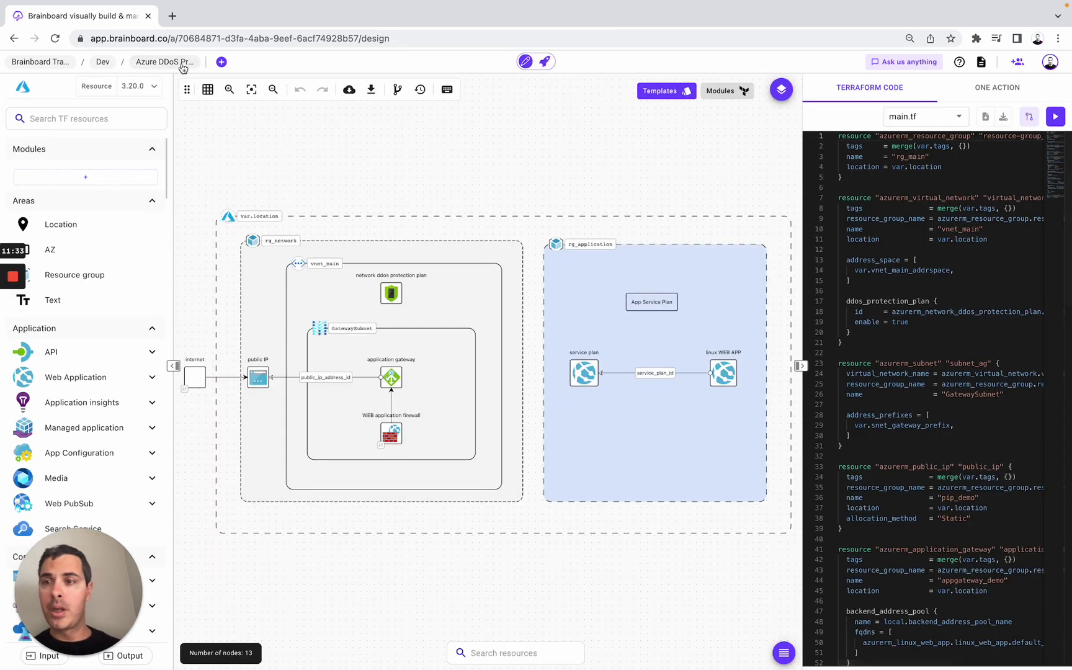
# - Change the Azure DDoS architecture's status from WIP to APPROVED and save it
pyautogui.click(180, 66)
pyautogui.scroll(-1, 614, 276)
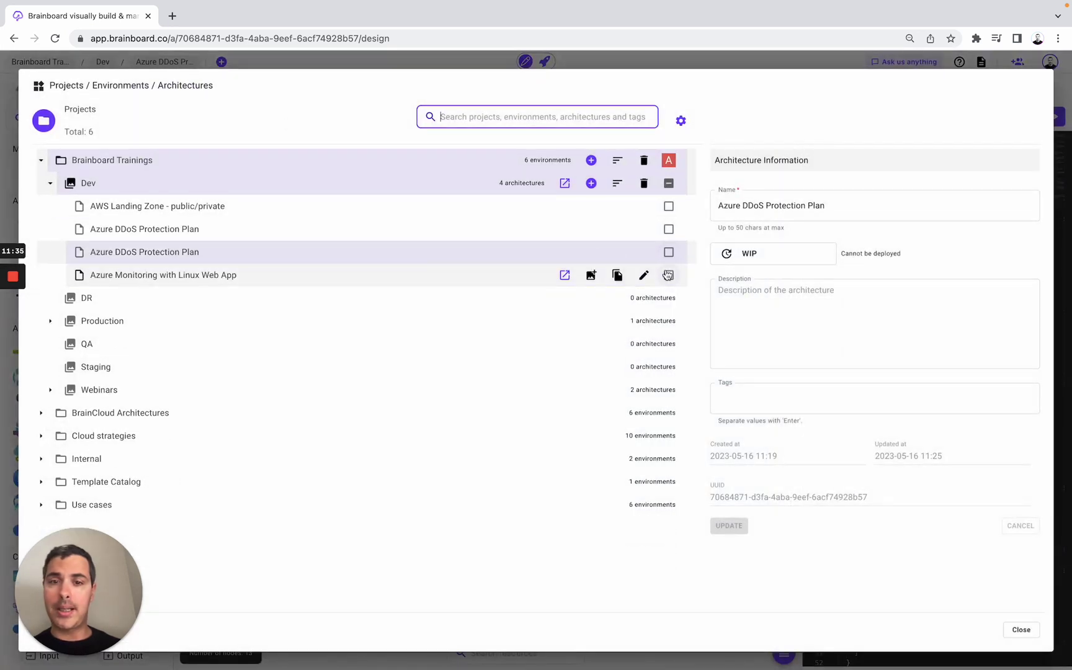
pyautogui.click(786, 259)
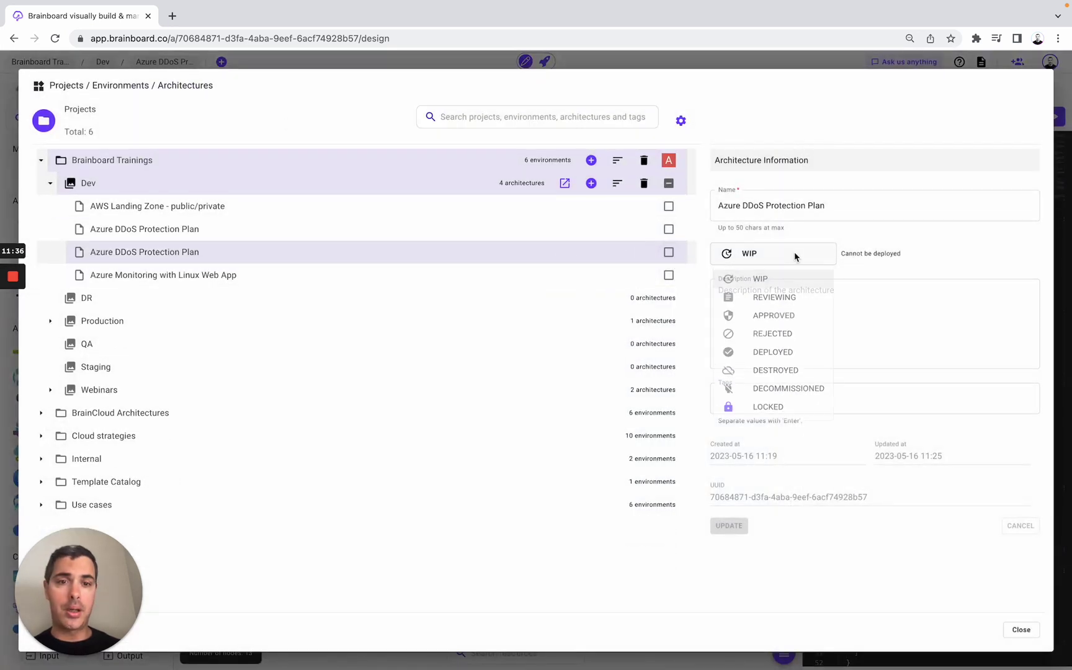
pyautogui.click(787, 327)
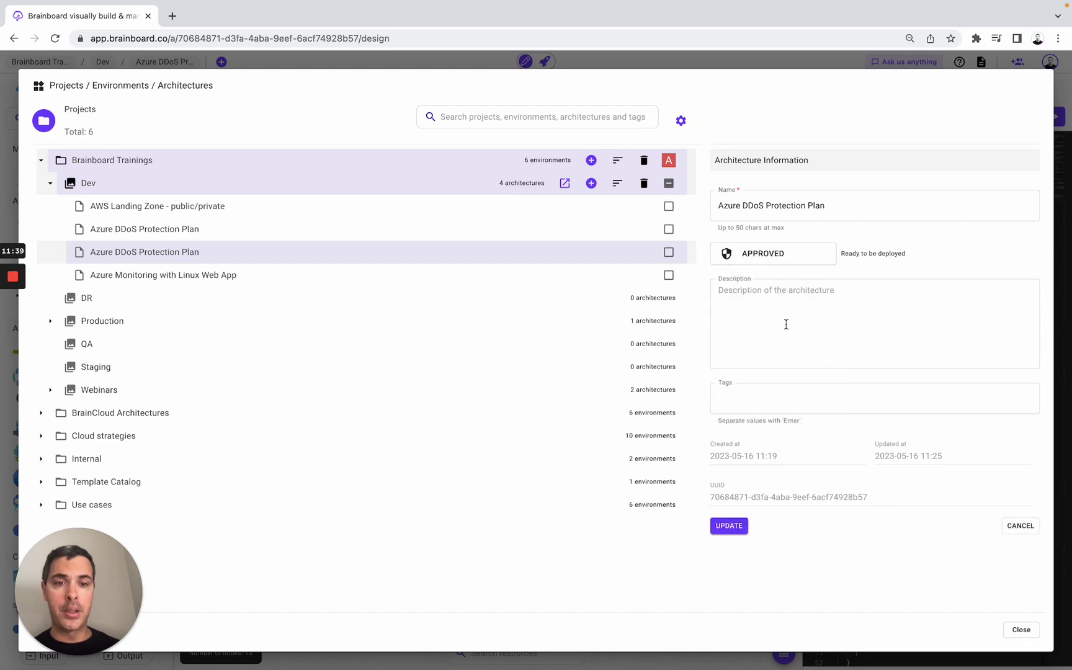
pyautogui.click(724, 528)
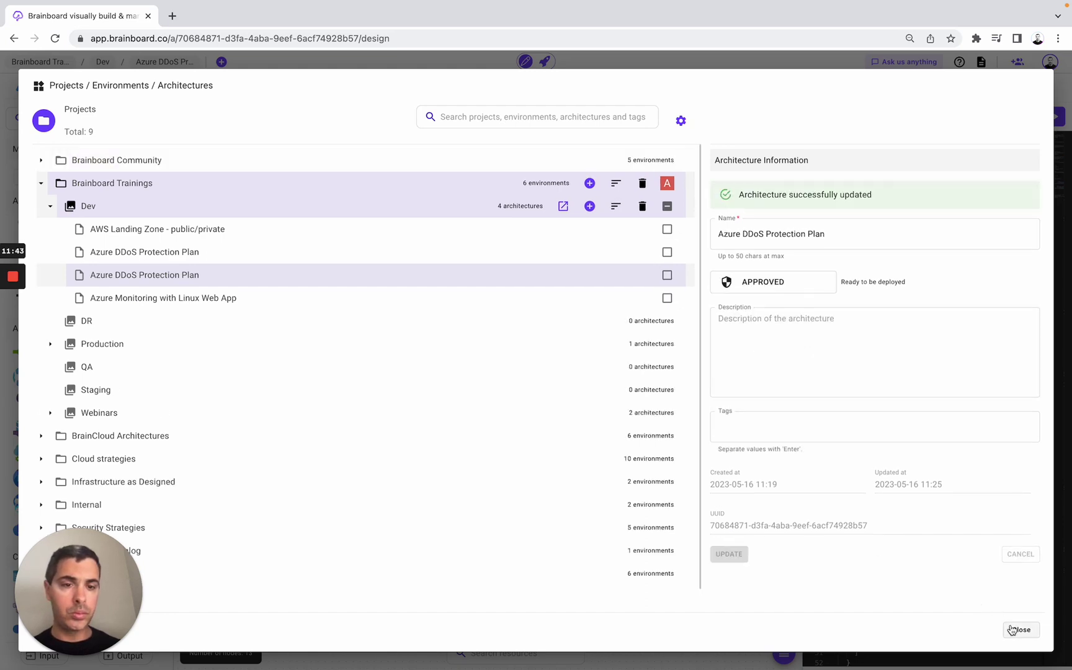
pyautogui.click(1012, 629)
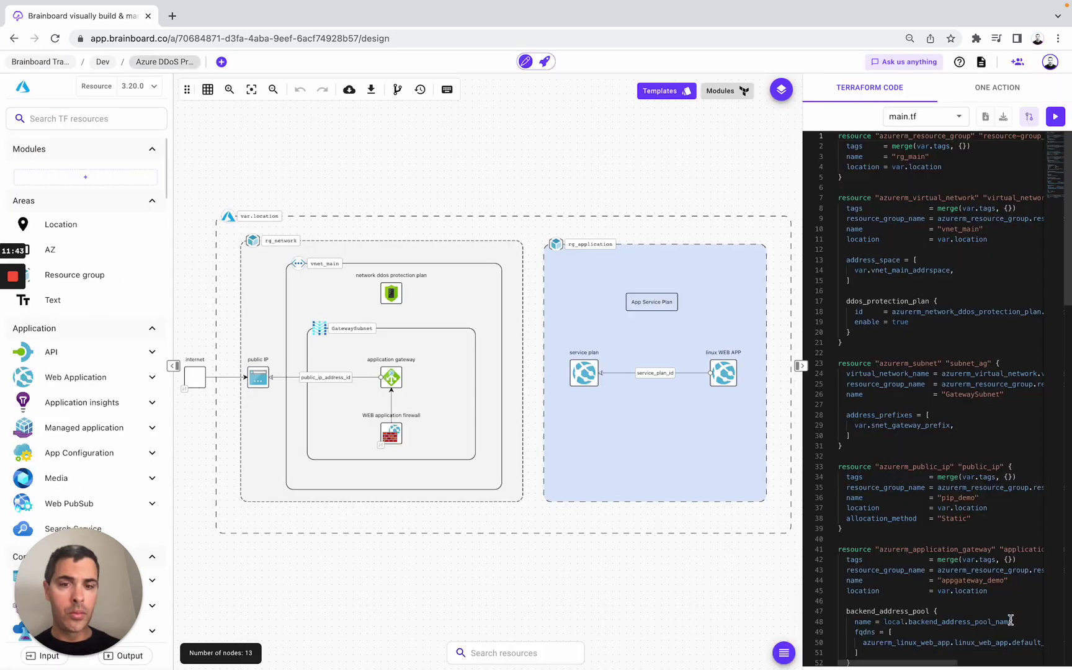
# - Preview the Import module form's Git and local file sources, then browse the Modules catalog
pyautogui.click(97, 181)
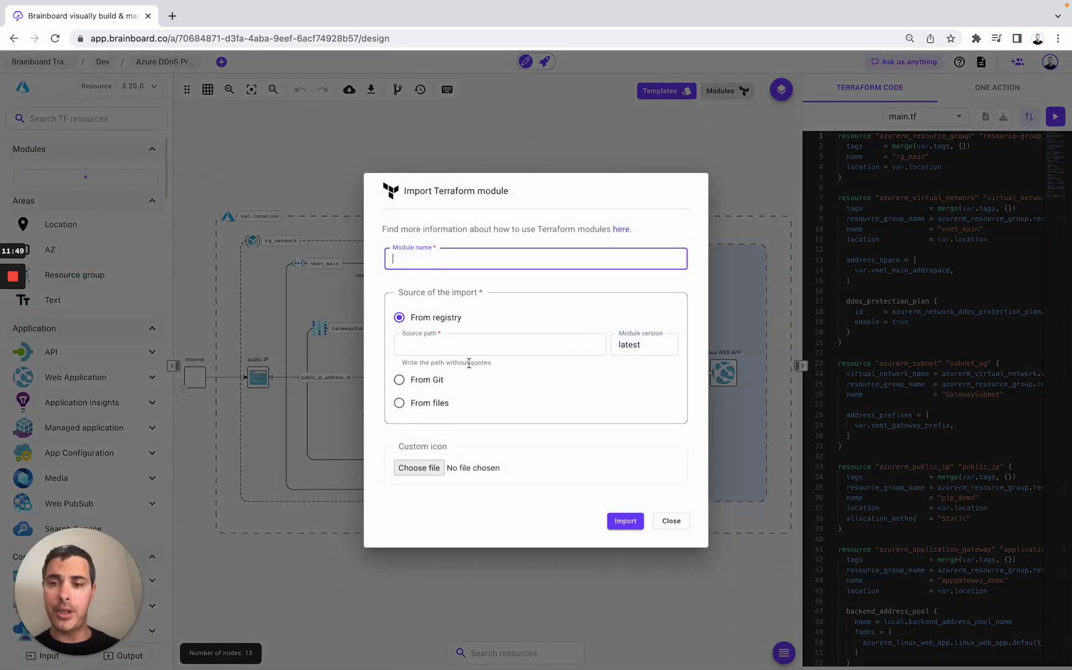
pyautogui.click(428, 380)
pyautogui.click(419, 436)
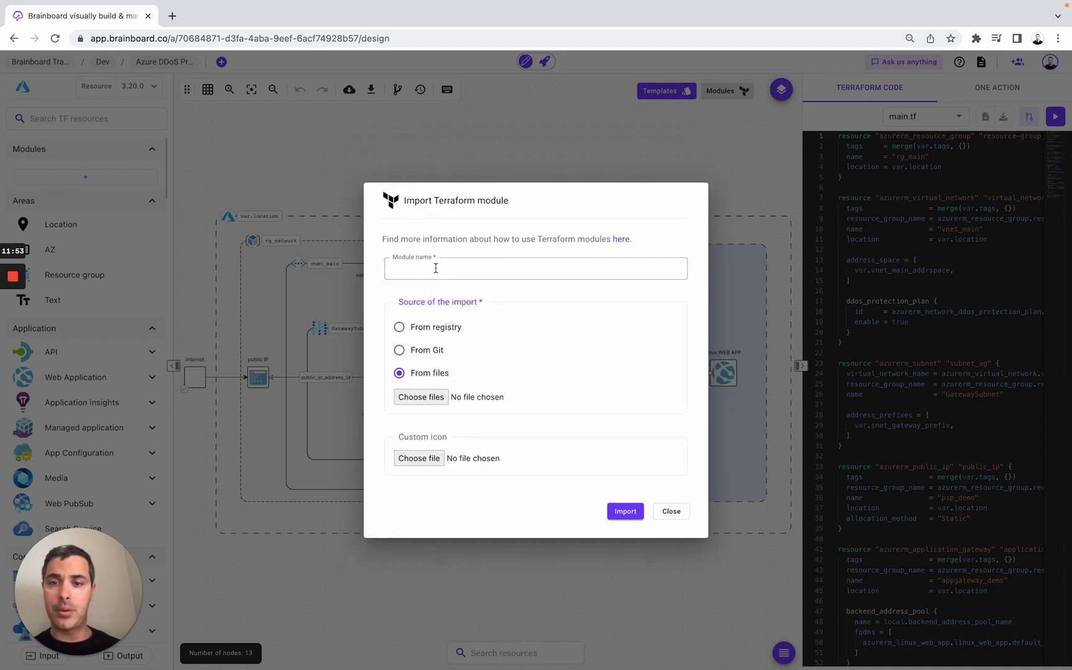
pyautogui.click(561, 149)
pyautogui.click(722, 92)
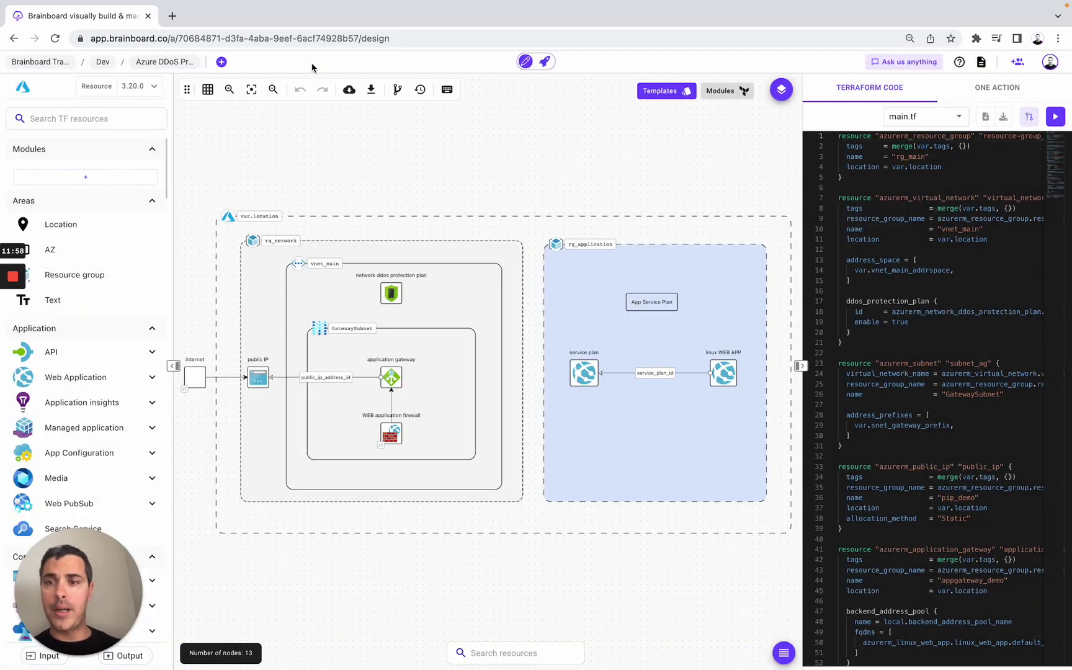
pyautogui.click(314, 69)
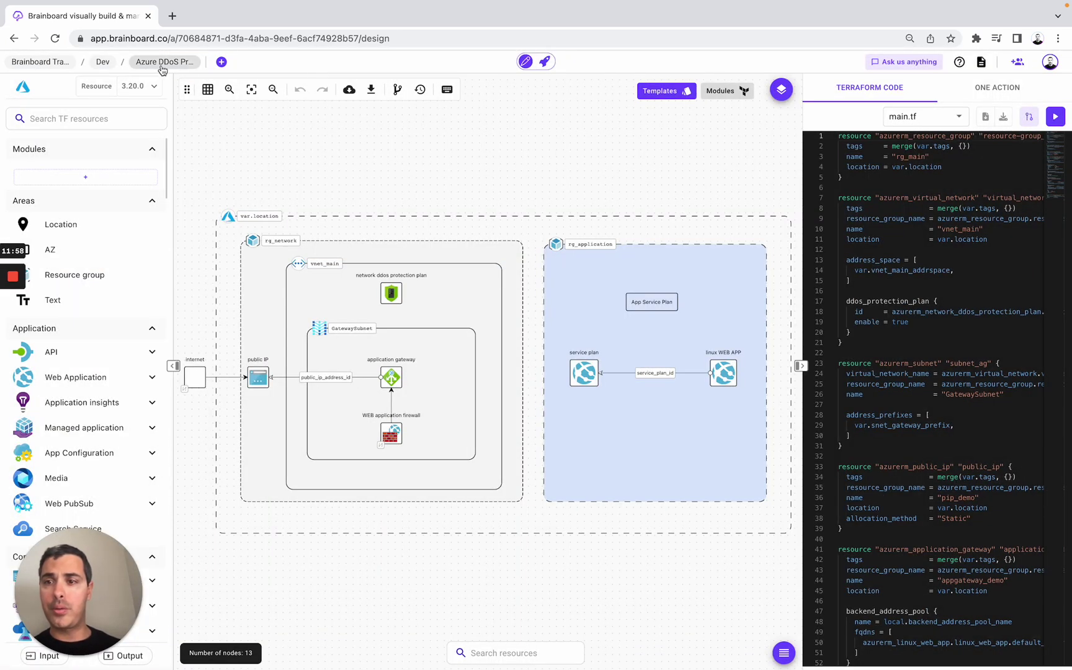
pyautogui.click(161, 67)
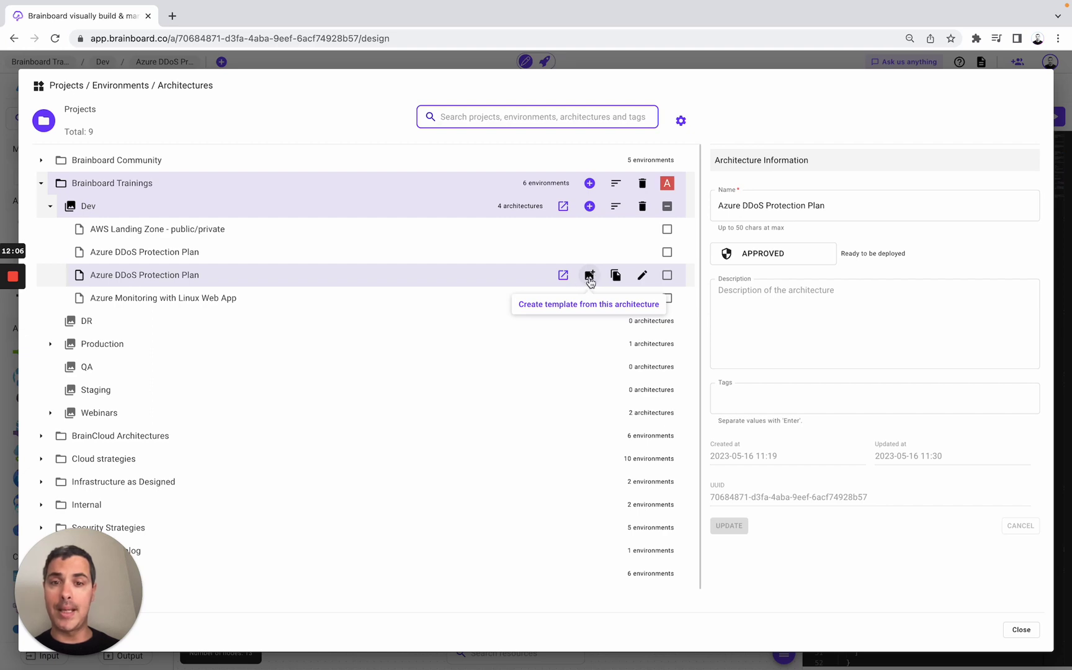
pyautogui.click(615, 277)
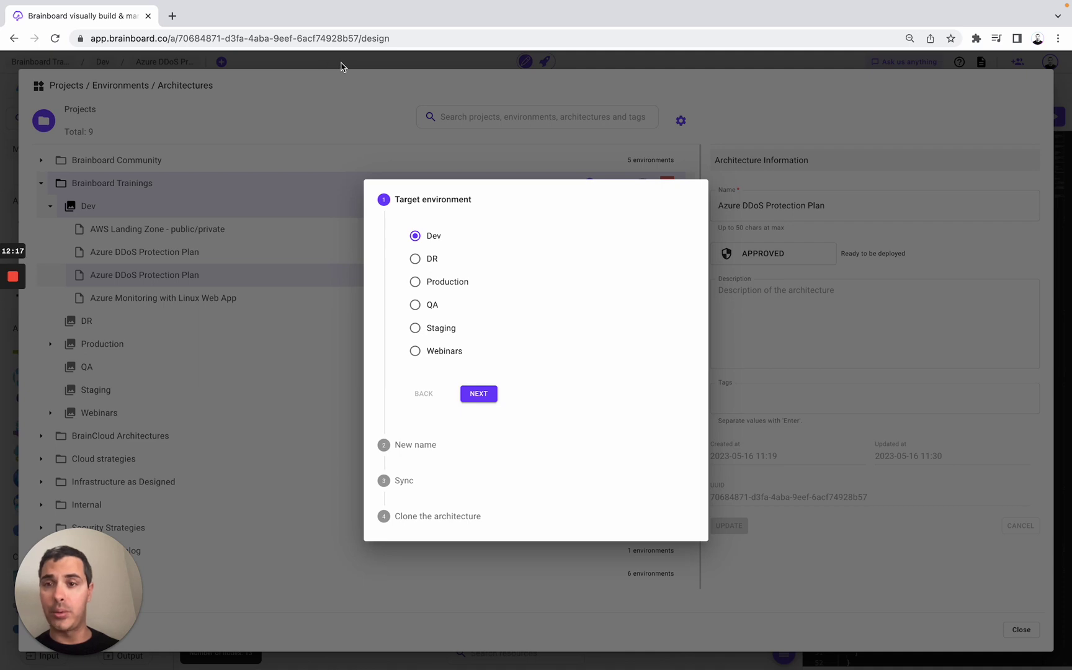
pyautogui.click(385, 66)
pyautogui.click(407, 65)
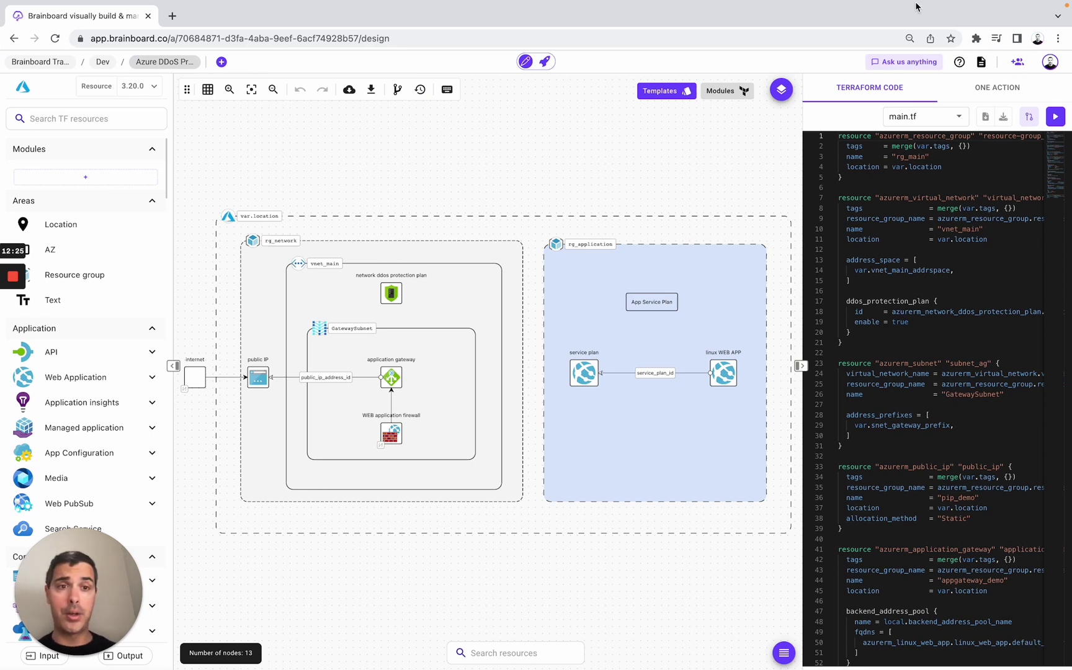
# - After a look at support chat, set the Azure provider to 3.54.0 and toggle Resource/Data listings
pyautogui.click(919, 63)
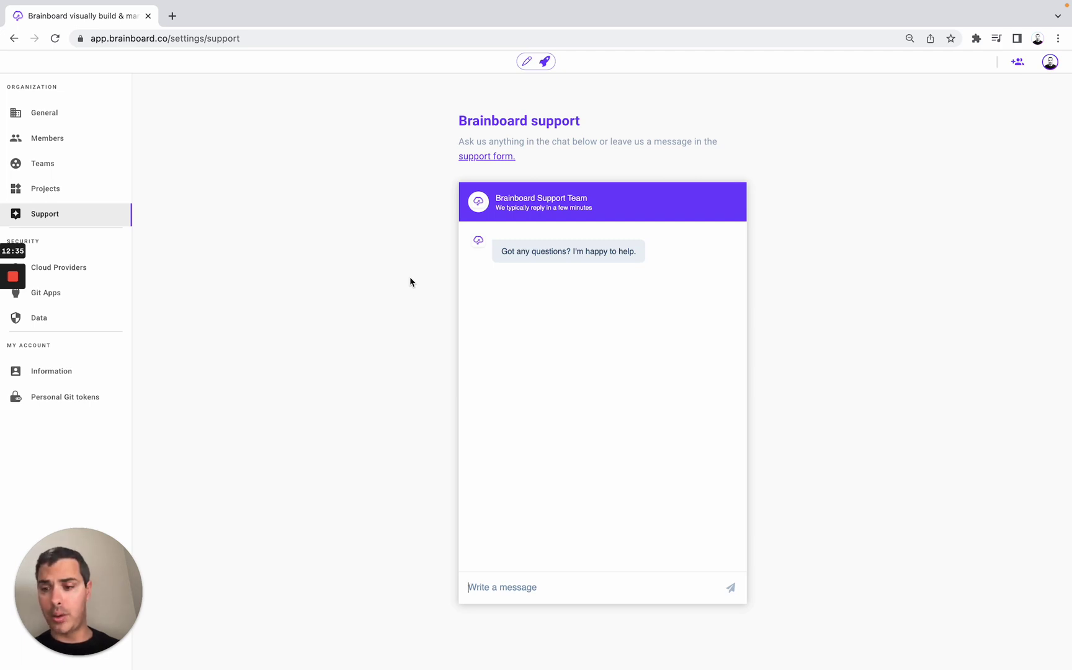
pyautogui.click(527, 62)
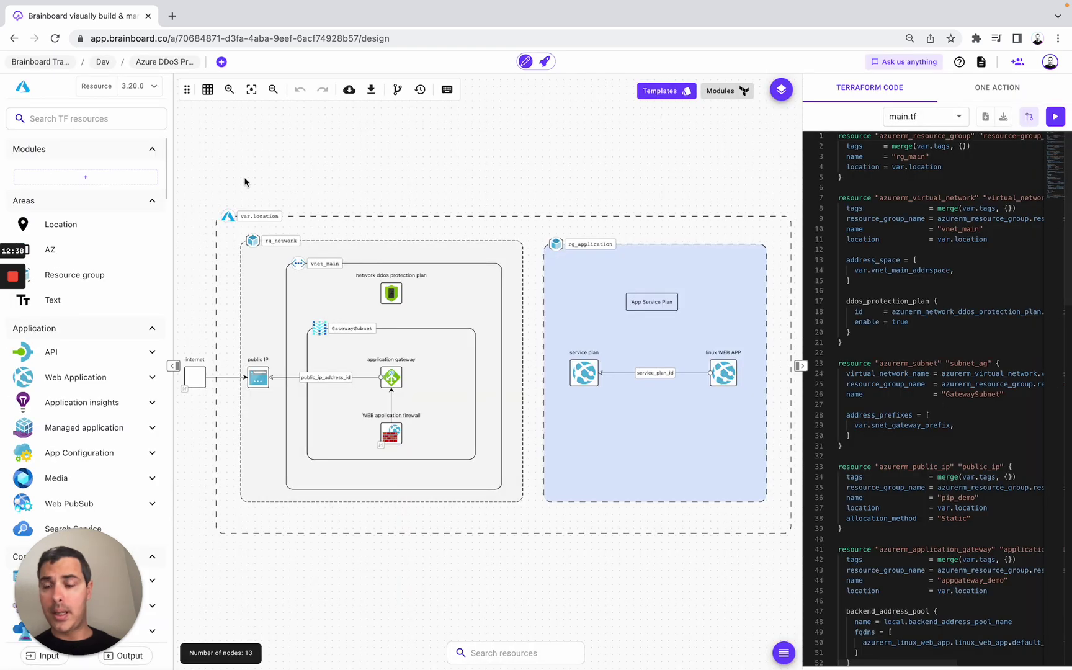
pyautogui.click(149, 88)
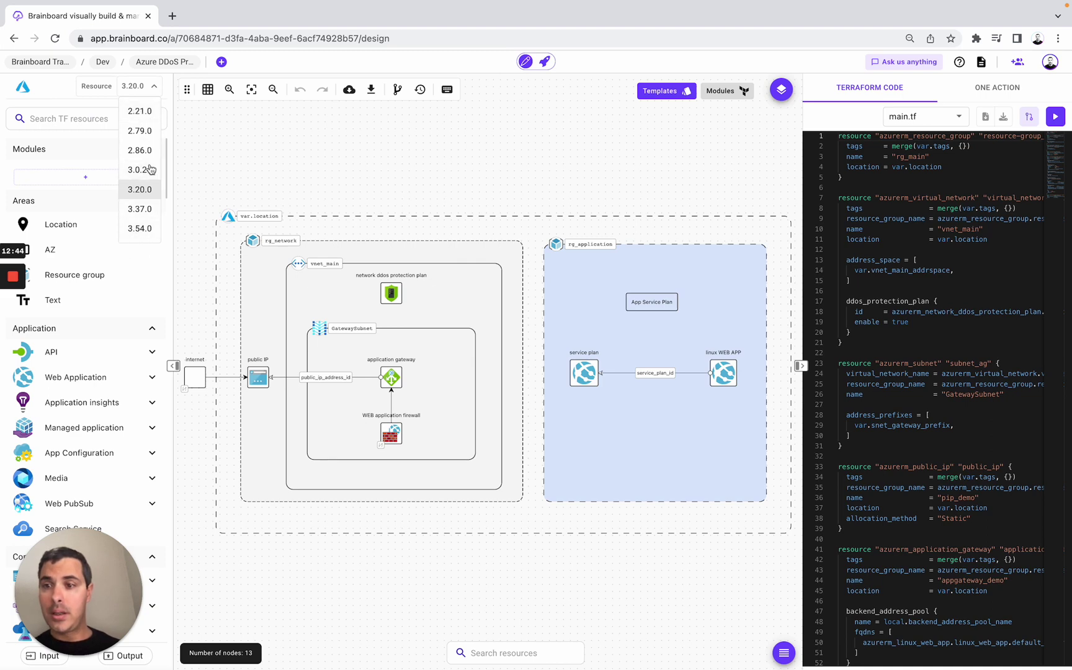
pyautogui.click(138, 230)
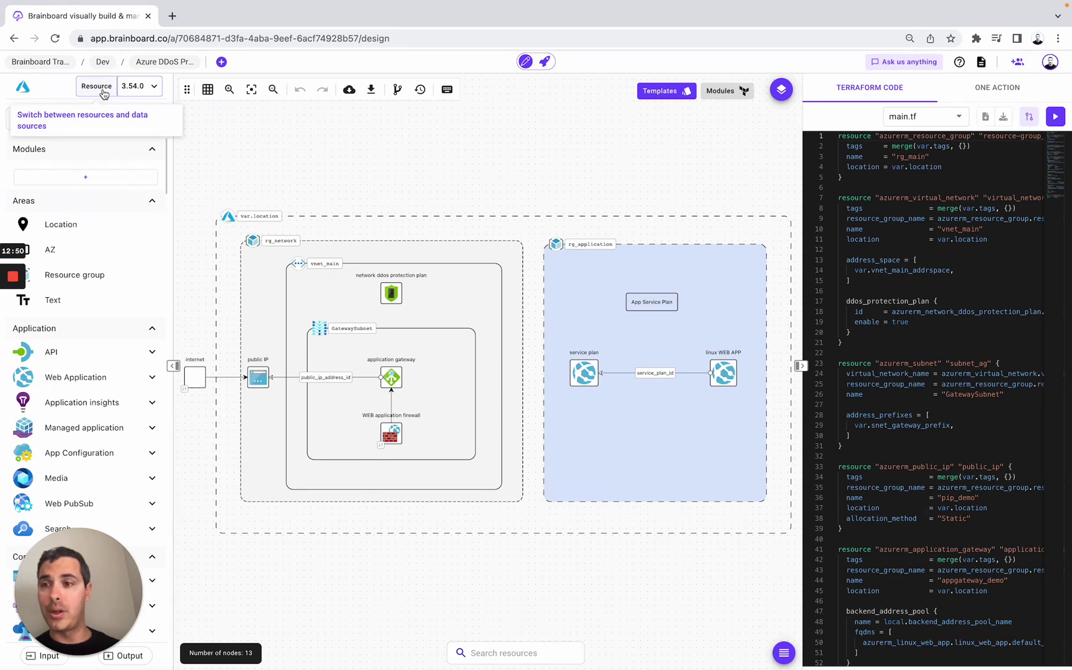
pyautogui.click(98, 87)
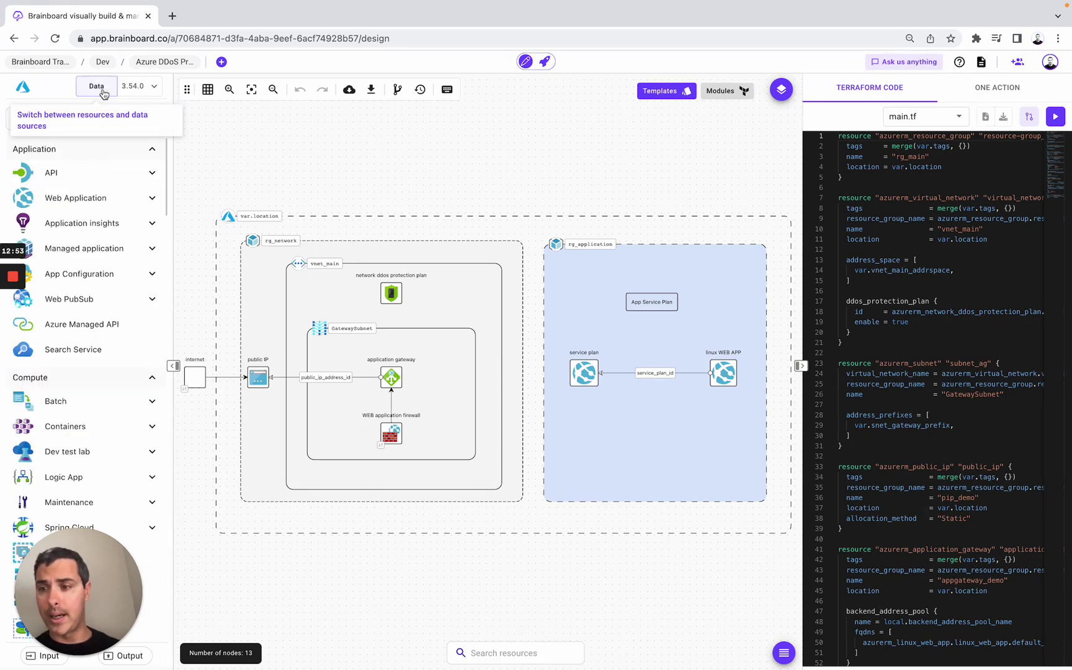
pyautogui.click(103, 92)
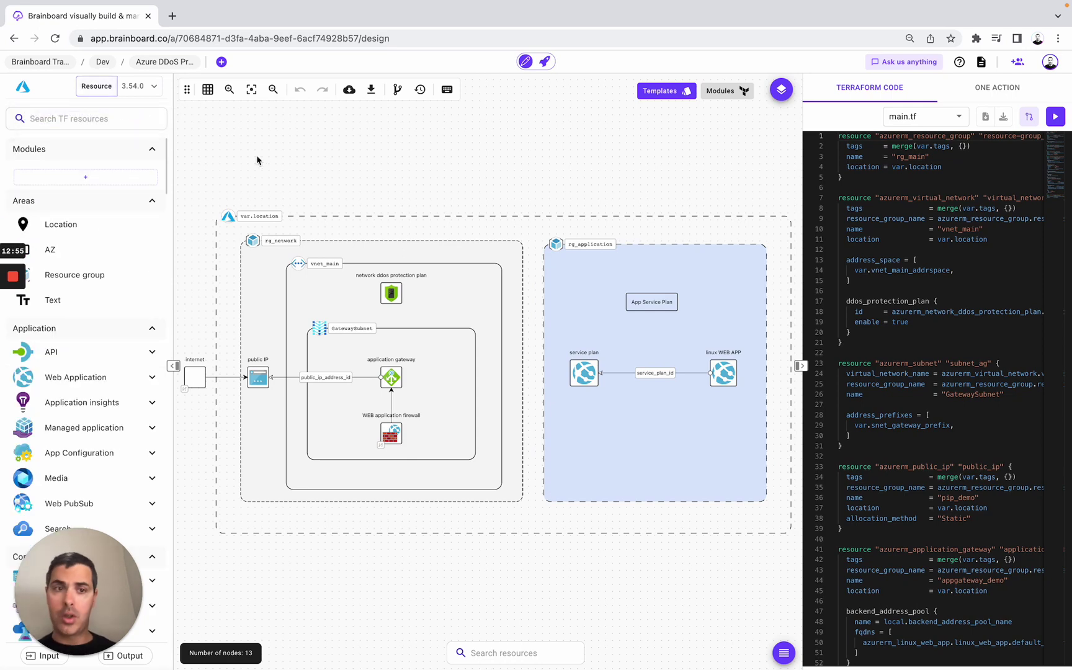